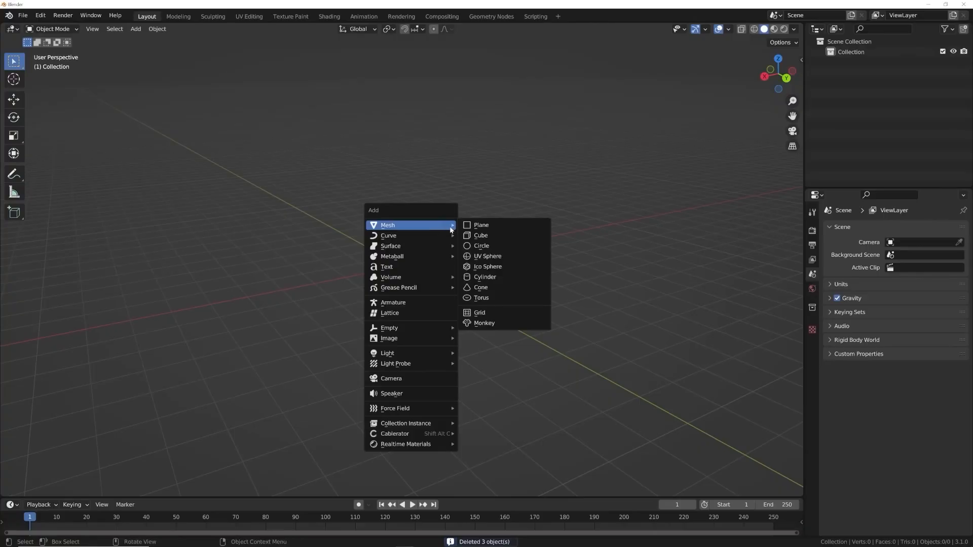
- Add a plane mesh and merge the spreadsheet area of the Geometry Nodes workspace into the 3D viewport
click(477, 231)
scroll(471, 243, up, 5)
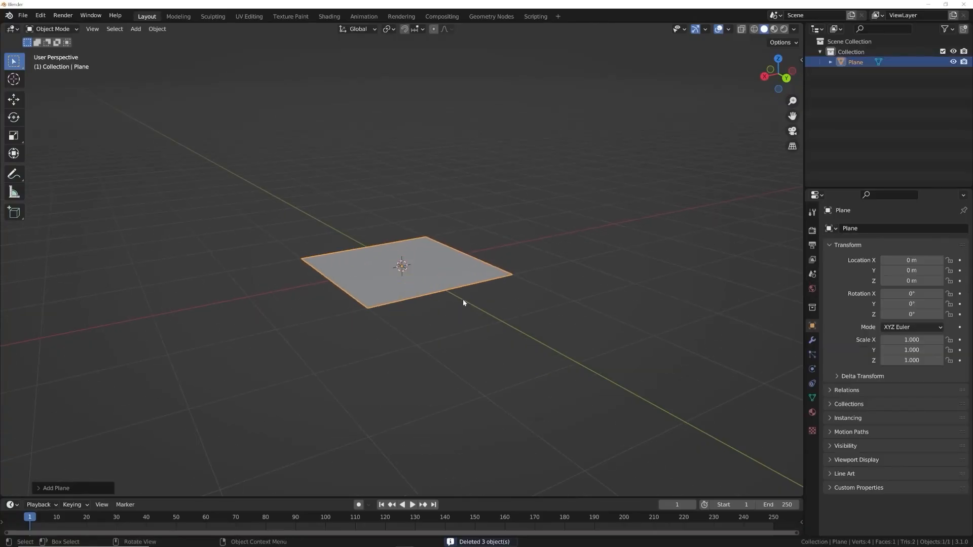
click(488, 17)
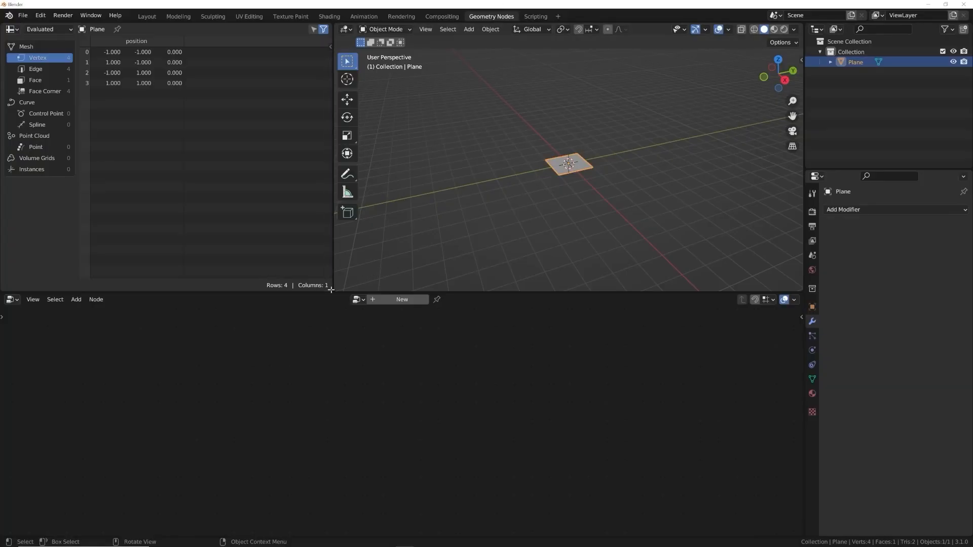
drag(337, 287, 278, 282)
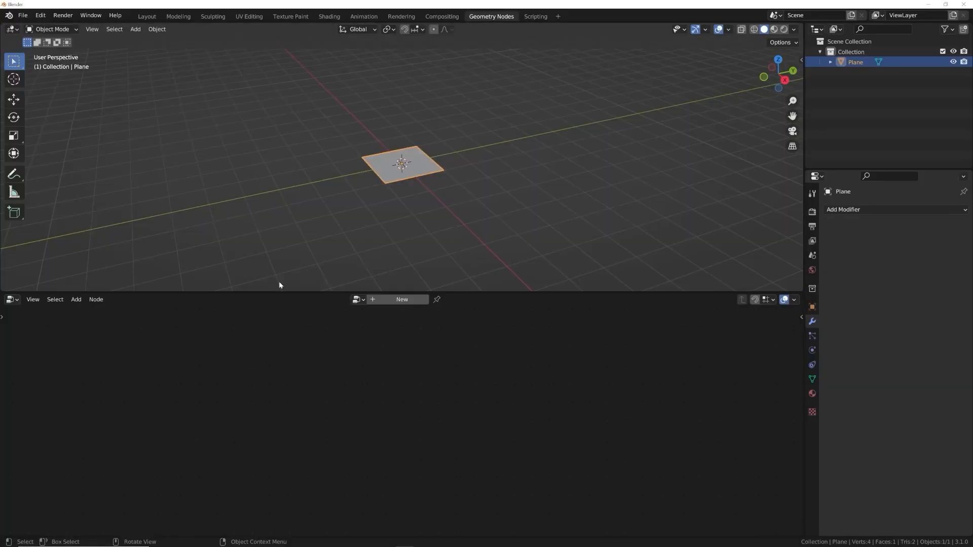
- Create a new geometry node tree on the plane and delete its Group Input node
click(406, 300)
click(195, 437)
key(x)
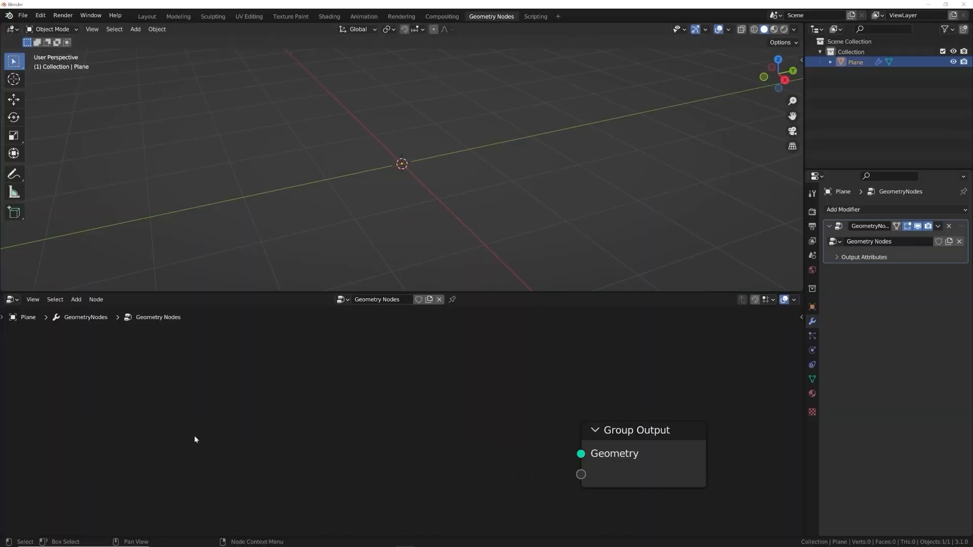
- Add an Ico Sphere node with 2 subdivisions and connect its Mesh output to the Group Output's Geometry input
key(shift+a)
mouse_move(192, 445)
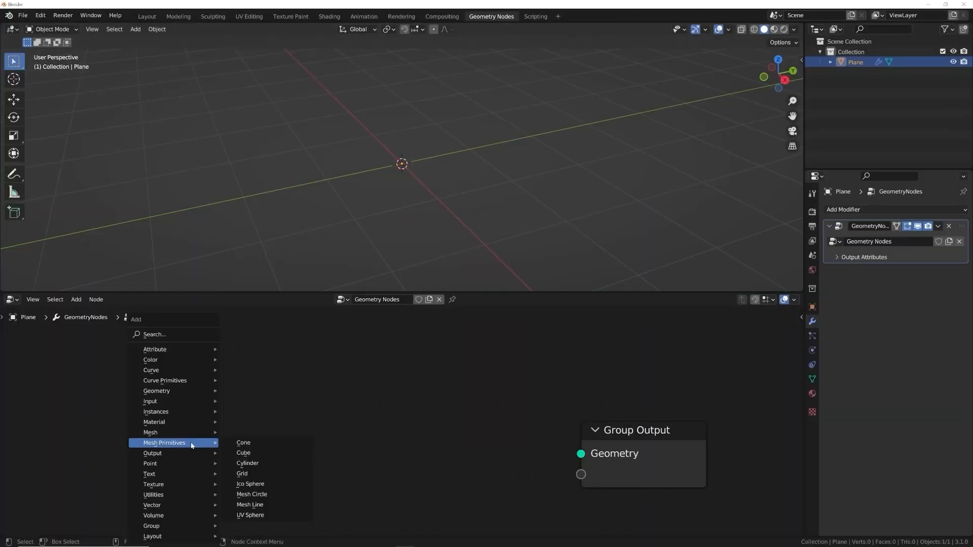
click(250, 484)
click(263, 428)
drag(263, 420, 580, 453)
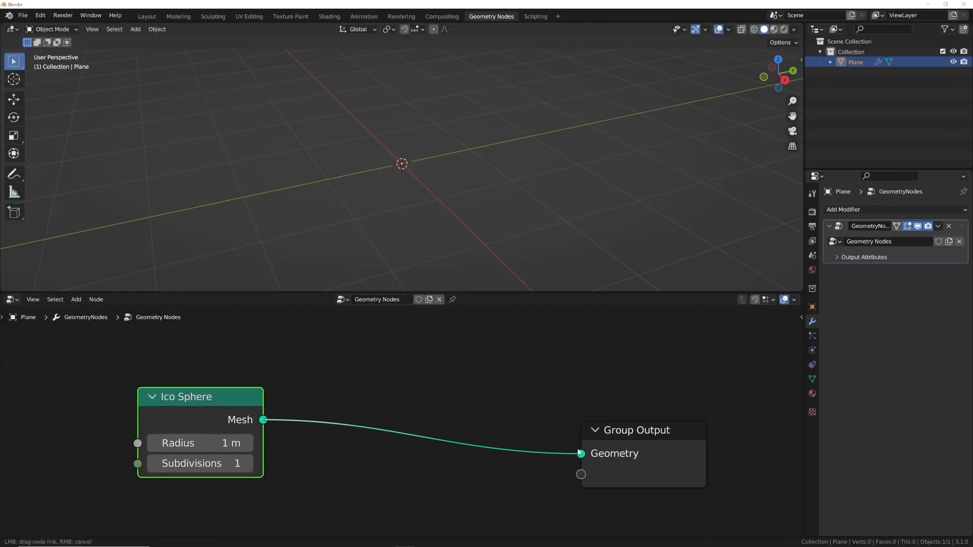
click(258, 463)
- Insert a Separate Geometry node on the link between the Ico Sphere and the Group Output
middle_drag(427, 157, 424, 187)
scroll(397, 319, down, 1)
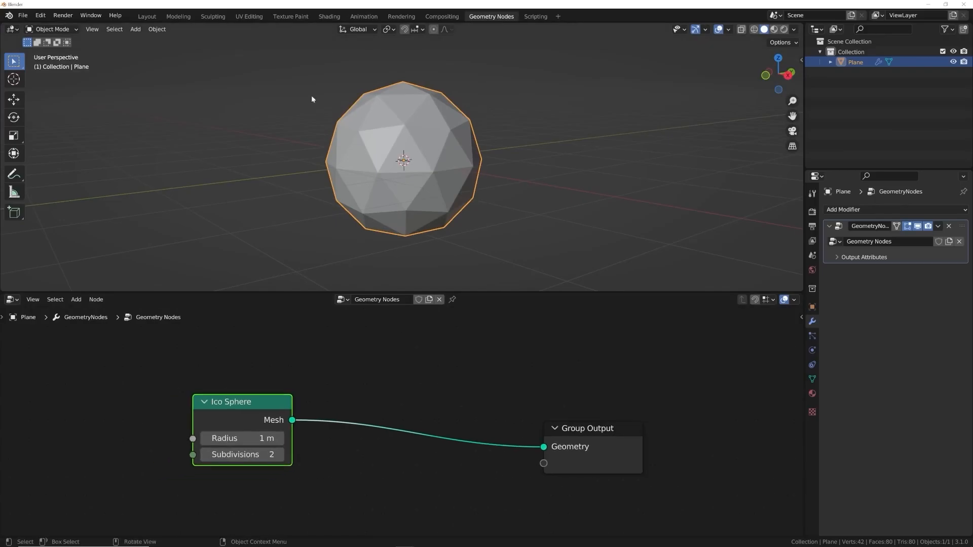
key(shift+a)
click(289, 262)
text(sep)
key(Down)
key(Down)
key(Return)
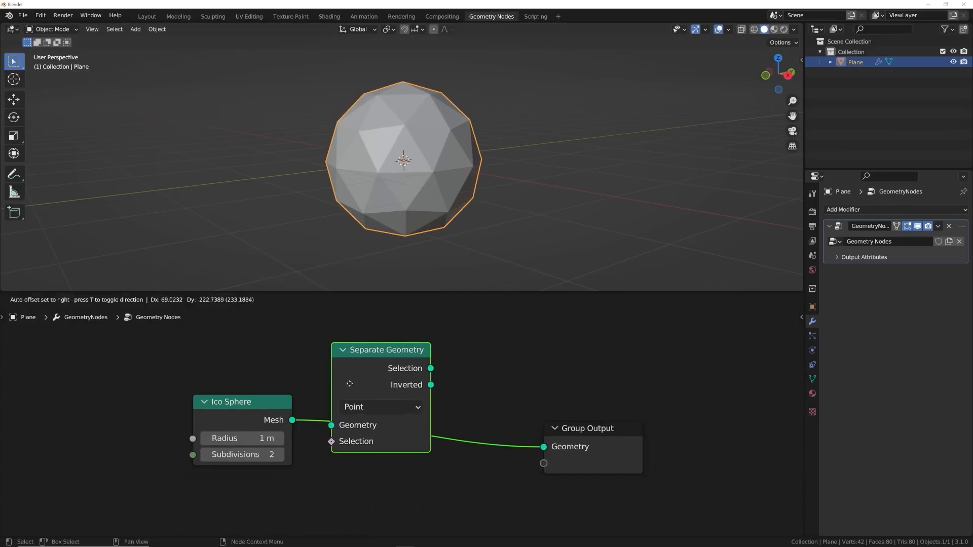
click(367, 392)
- Add a Random Value node below the Ico Sphere node
key(shift+a)
click(276, 336)
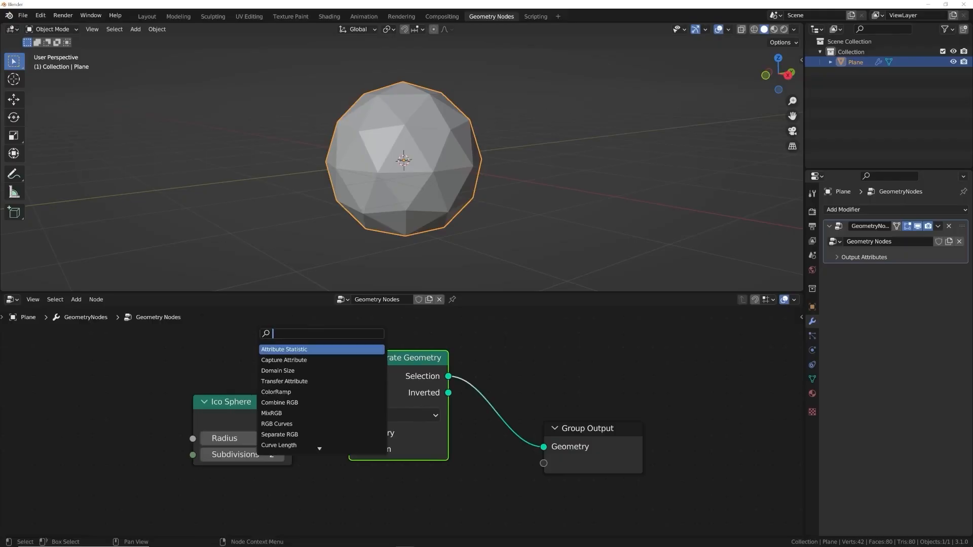
text(rand)
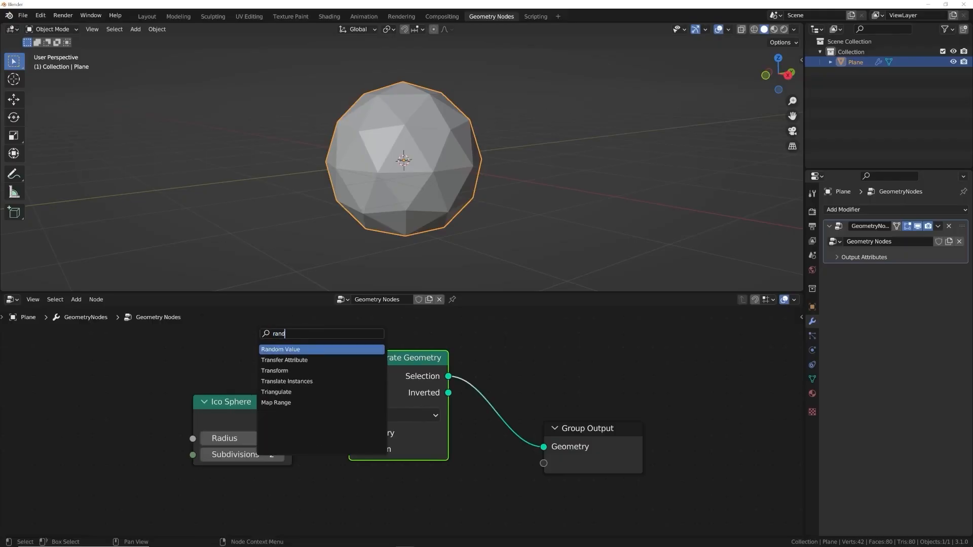
key(Return)
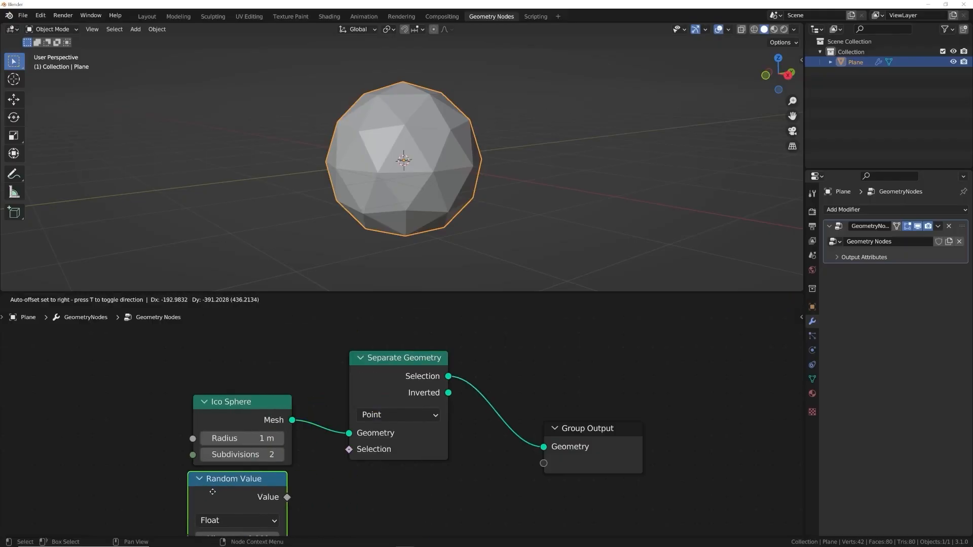
click(211, 491)
- Reposition the Separate Geometry node slightly and set its domain to Face
middle_drag(316, 464, 336, 401)
scroll(336, 401, down, 3)
drag(423, 314, 438, 332)
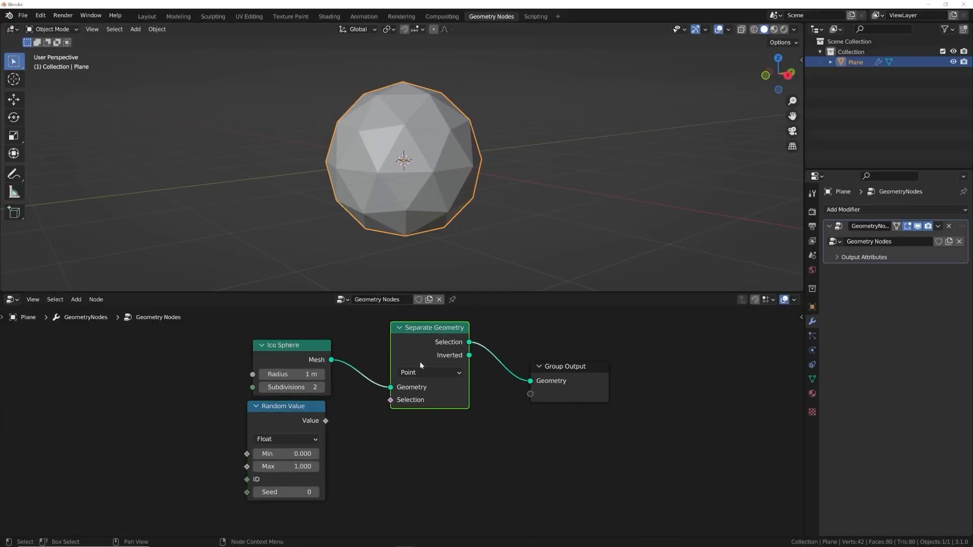
click(411, 373)
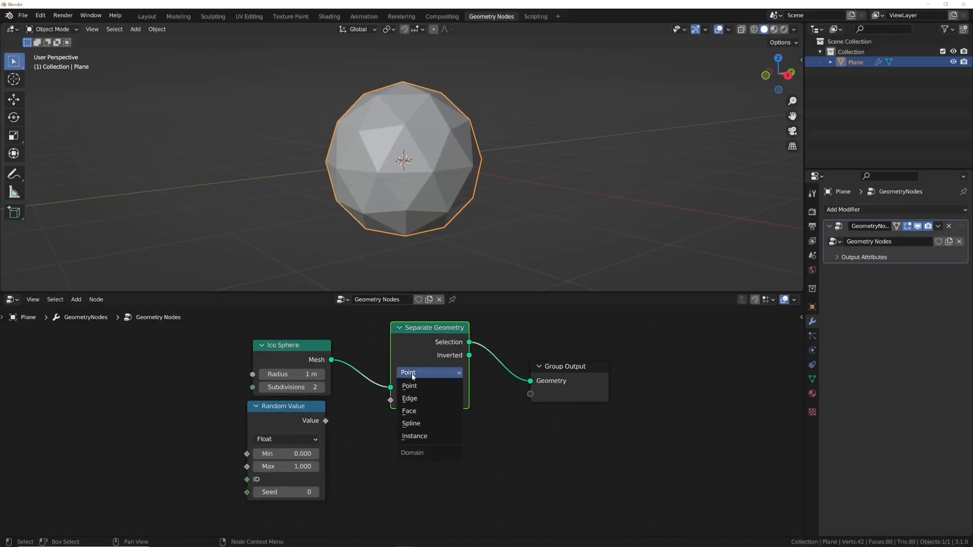
click(416, 411)
- Set the Random Value node's data type to Boolean and connect its Value to Separate Geometry's Selection input
click(286, 440)
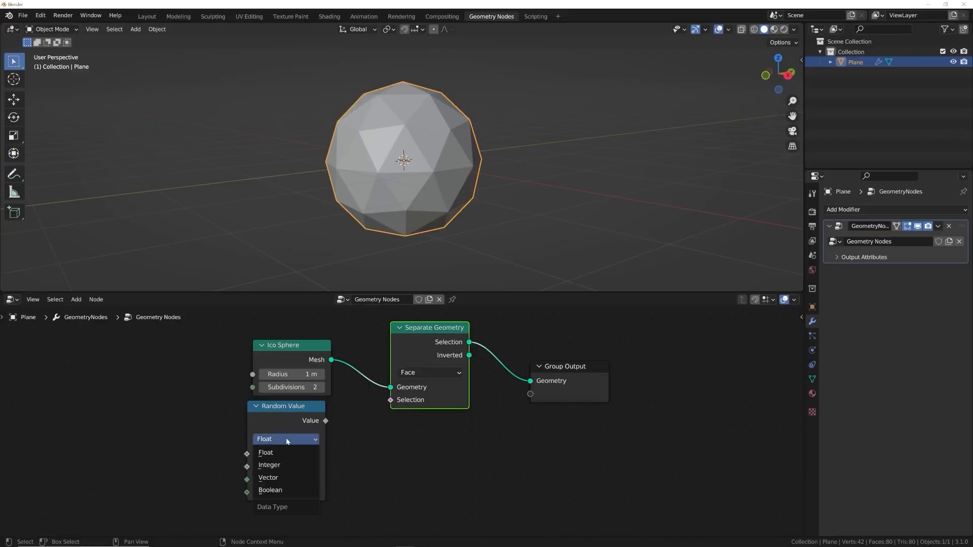
click(276, 491)
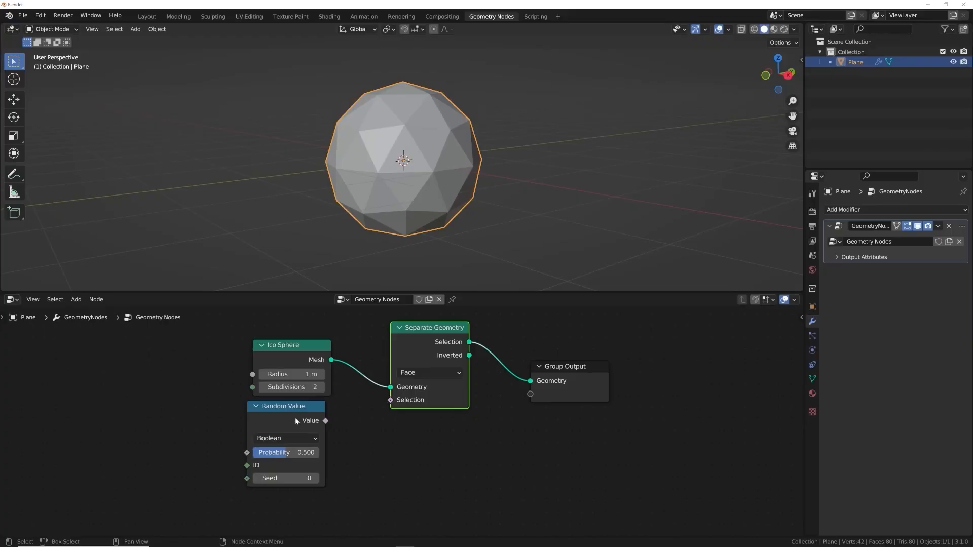
drag(325, 421, 390, 400)
middle_drag(527, 76, 375, 401)
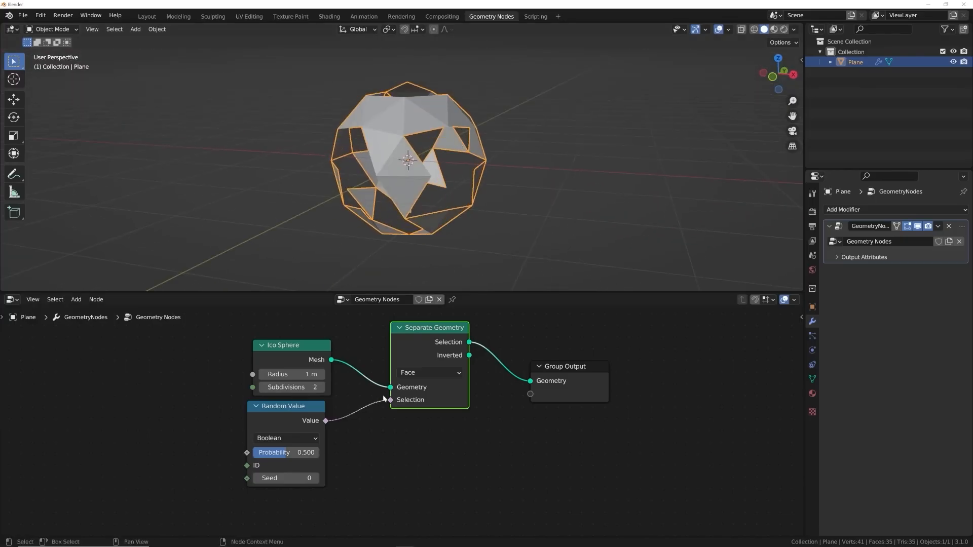
- Preview Separate Geometry's Inverted output through the Group Output, and reconnect the Selection output
drag(469, 355, 515, 329)
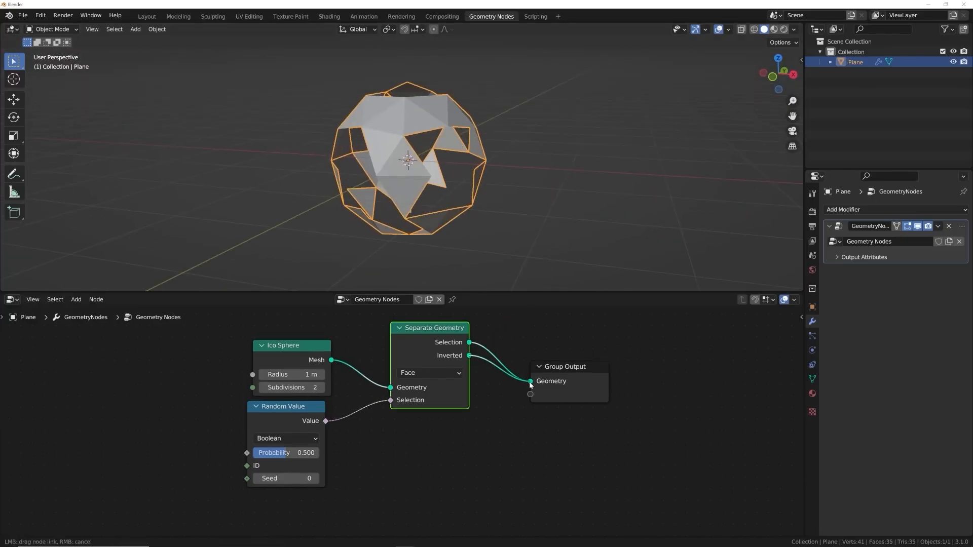
drag(530, 385, 530, 382)
drag(469, 342, 530, 383)
- Insert a Join Geometry node after Separate Geometry's Selection output and connect the Inverted output to it as well
middle_drag(503, 352, 371, 361)
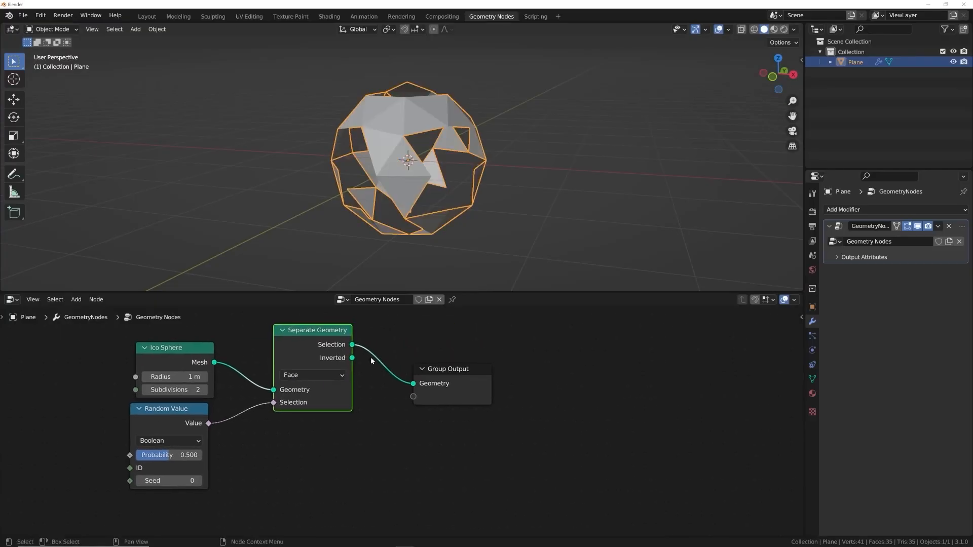
key(shift+a)
click(436, 332)
text(join)
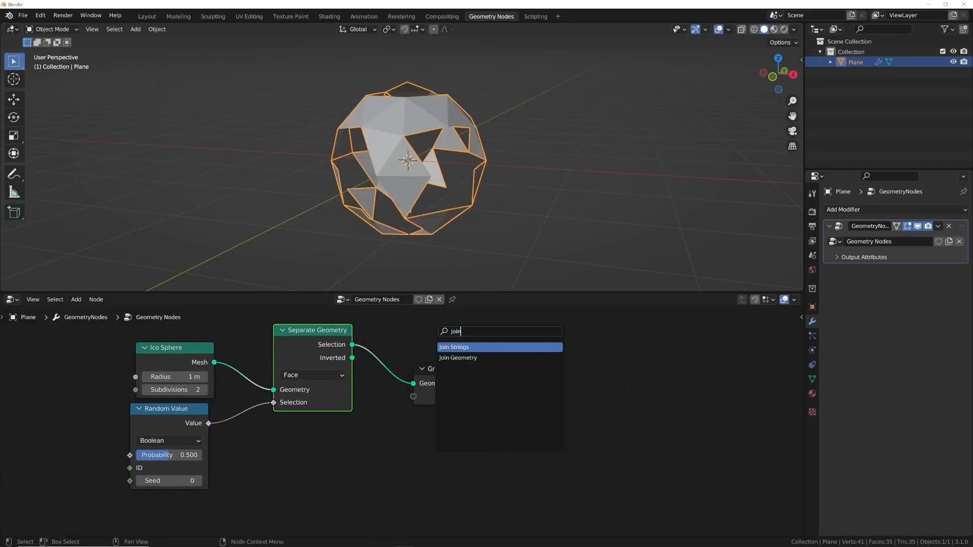
key(Down)
key(Return)
click(371, 361)
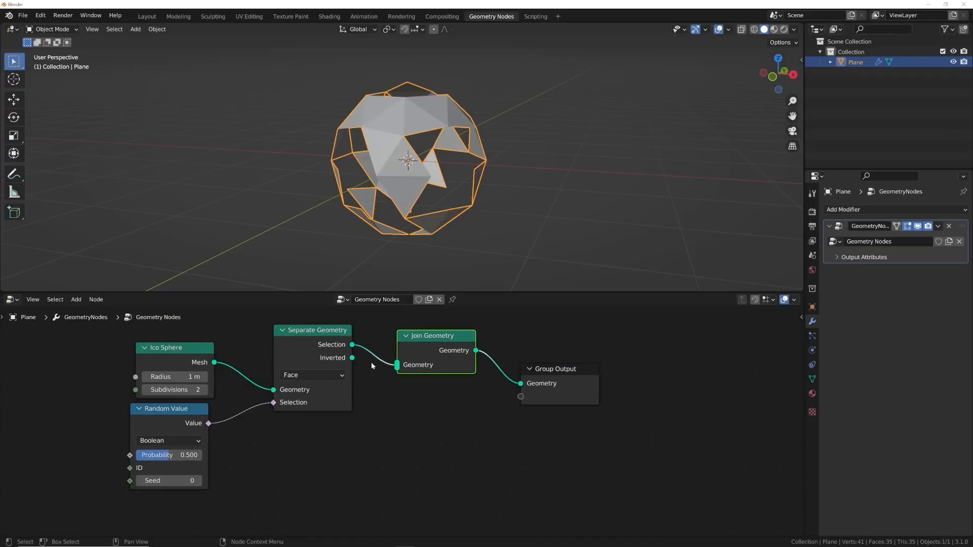
drag(353, 359, 397, 365)
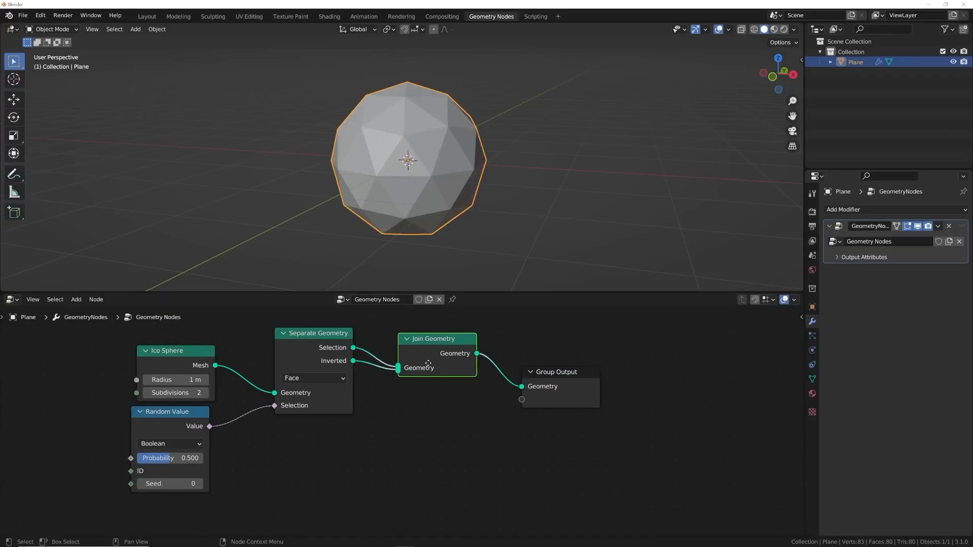
- Insert a Subdivide Mesh node between Separate Geometry's Inverted output and the Join Geometry node
middle_drag(385, 315, 442, 334)
key(shift+a)
click(442, 335)
text(sub)
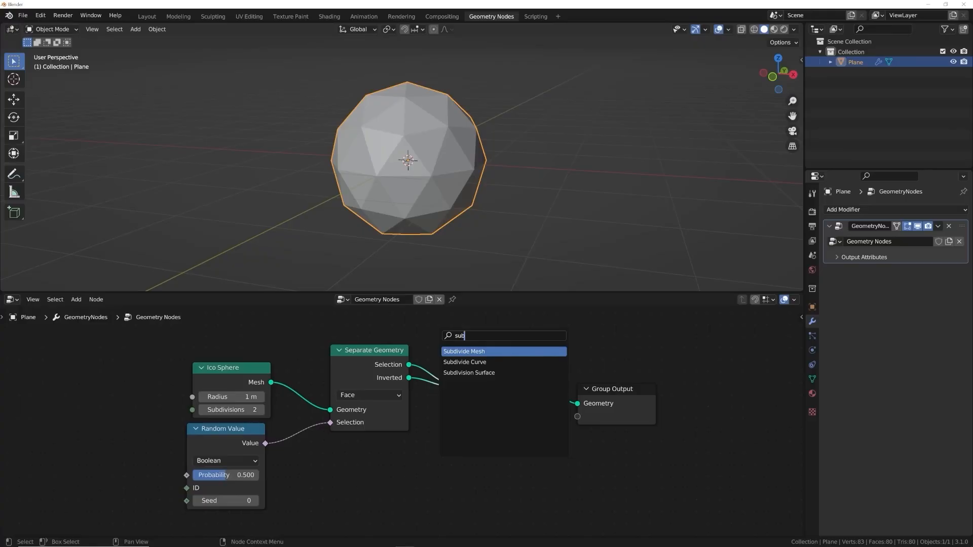
key(Return)
click(383, 393)
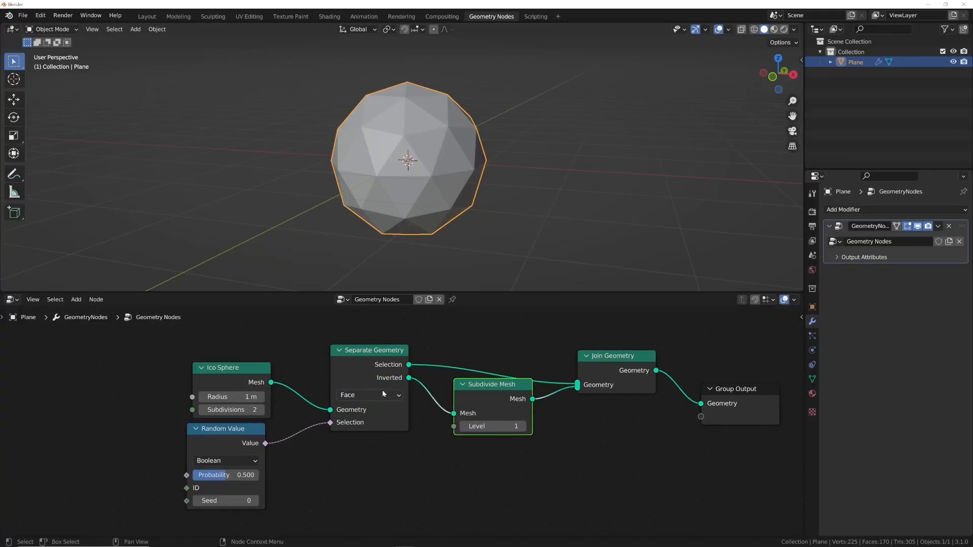
- Examine the sphere in wireframe at higher Subdivide Mesh levels, and restore level 1 and solid shading
click(754, 30)
mouse_move(659, 101)
middle_down()
mouse_move(568, 154)
mouse_move(548, 193)
middle_up()
click(523, 426)
click(523, 427)
click(523, 427)
middle_drag(505, 265, 456, 243)
click(462, 427)
click(462, 427)
click(462, 426)
middle_drag(498, 266, 476, 288)
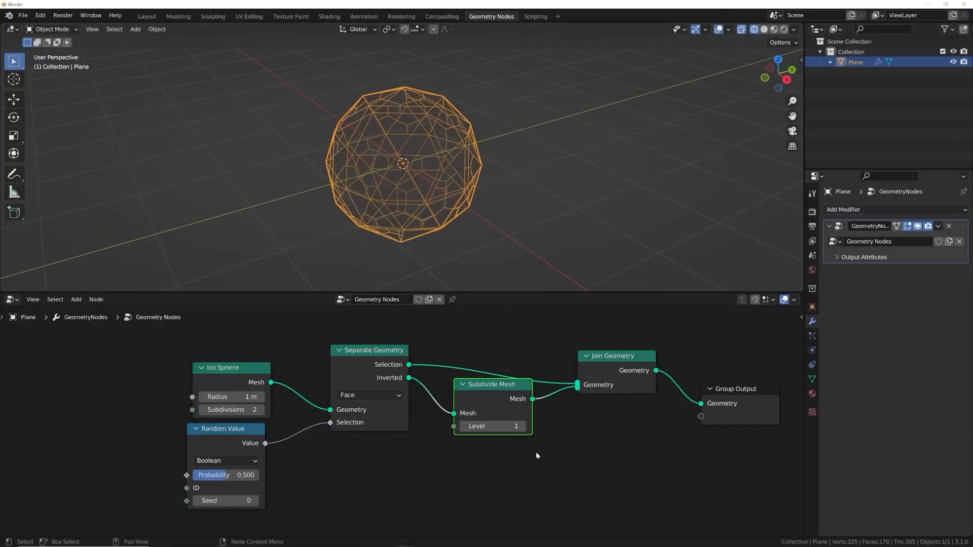
click(765, 30)
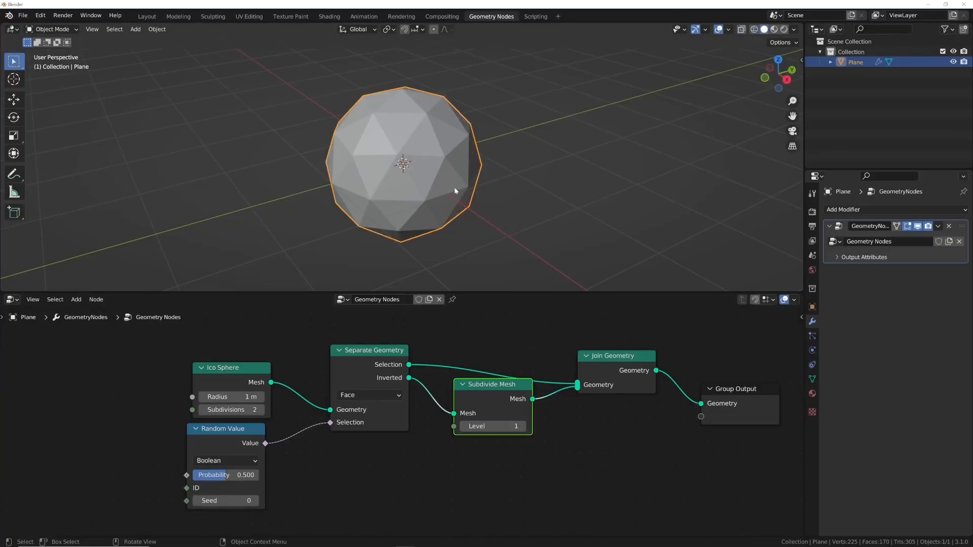
middle_drag(581, 409, 303, 449)
key(shift+a)
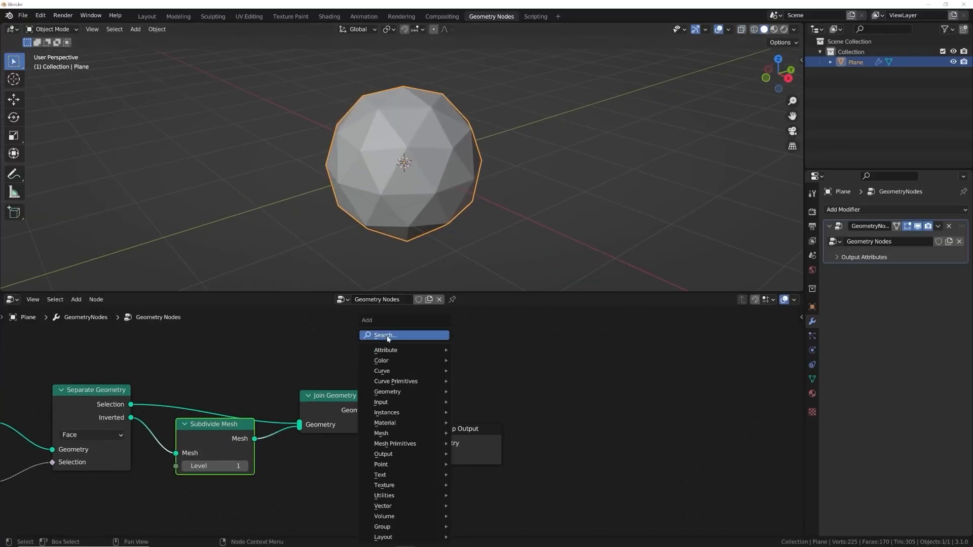
click(385, 336)
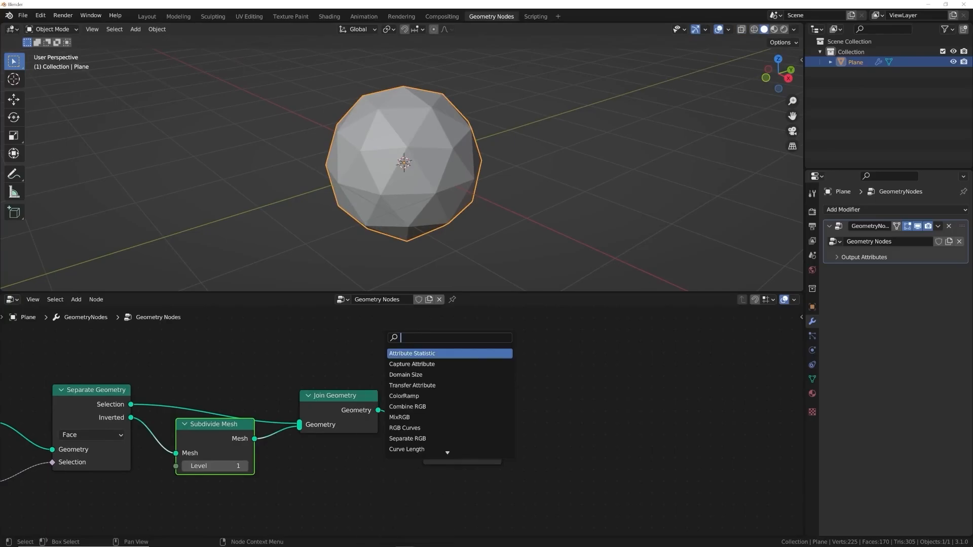
text(try)
key(Escape)
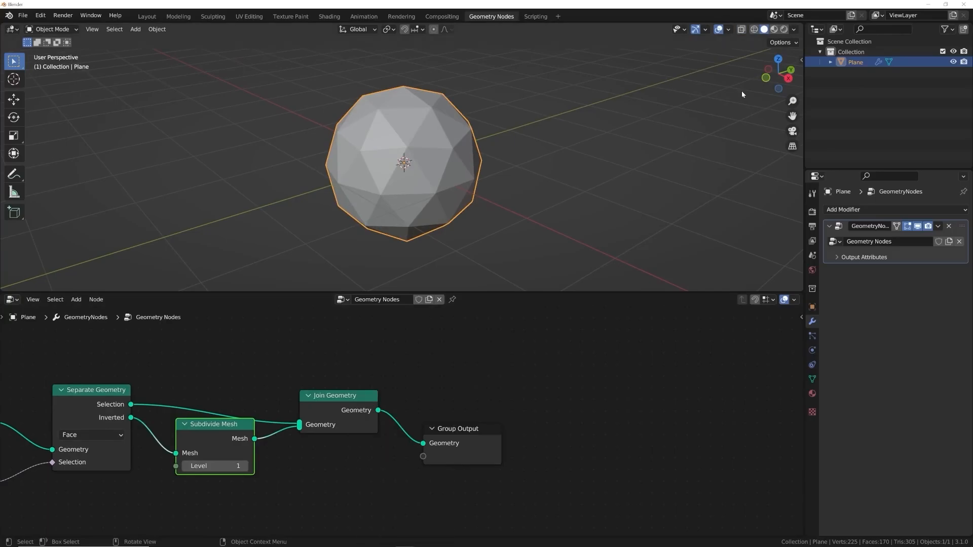
- Show the sphere in wireframe shading and insert a Triangulate node between Join Geometry and the Group Output
click(754, 29)
mouse_move(527, 157)
middle_down()
mouse_move(492, 179)
mouse_move(447, 248)
middle_up()
scroll(415, 215, up, 6)
middle_drag(415, 215, 434, 253)
scroll(446, 159, down, 4)
key(shift+a)
click(397, 334)
text(try)
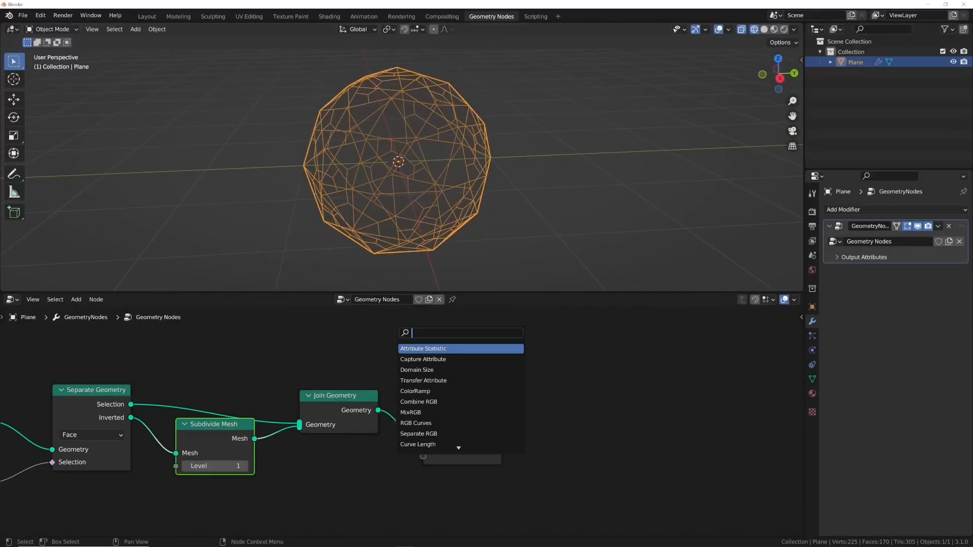
key(BackSpace)
text(ia)
click(423, 359)
click(421, 394)
- Examine the triangulated sphere's wireframe from several angles, and return the viewport to solid shading
middle_drag(447, 209, 403, 234)
scroll(426, 173, up, 2)
middle_drag(426, 172, 474, 152)
key(shift+a)
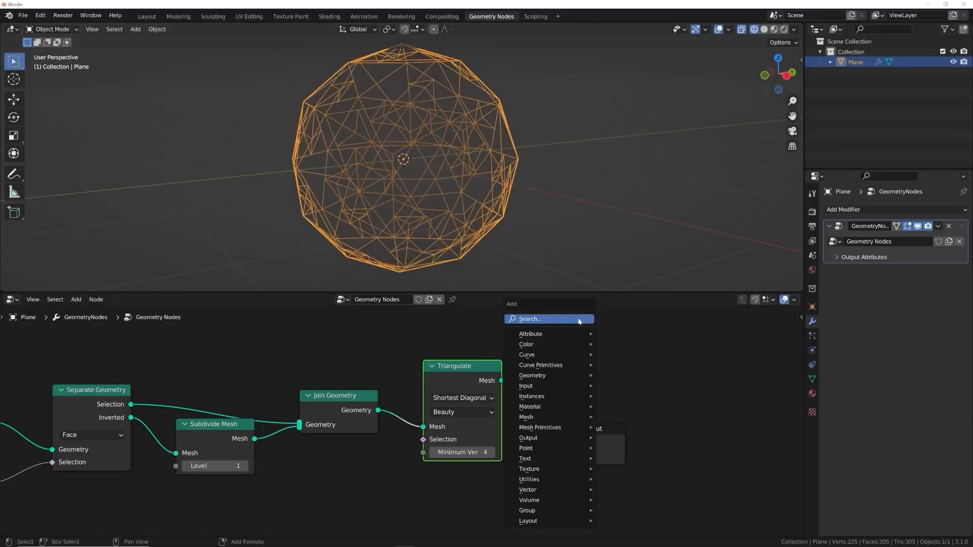
key(Escape)
click(764, 29)
- Insert a Dual Mesh node between the Triangulate node and the Group Output
key(shift+a)
click(597, 339)
text(dual)
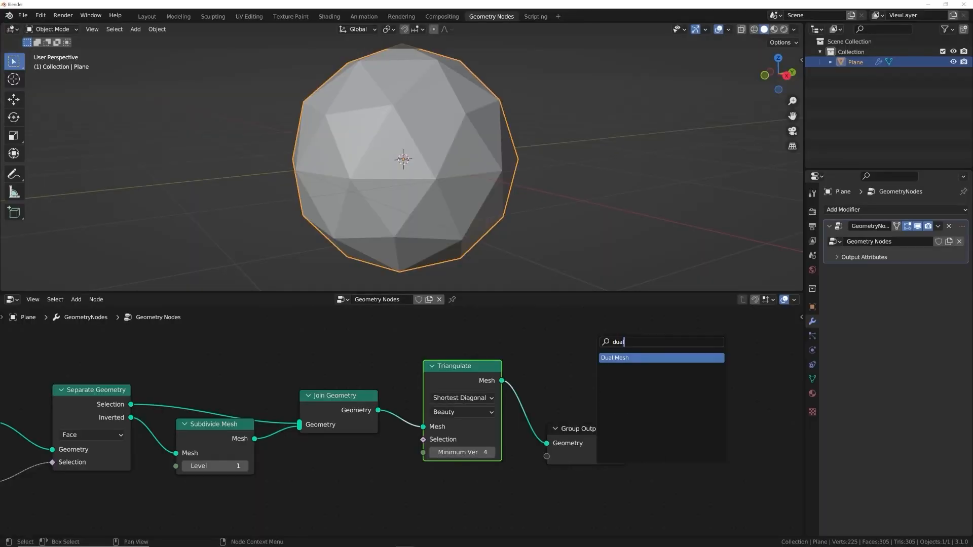
key(Return)
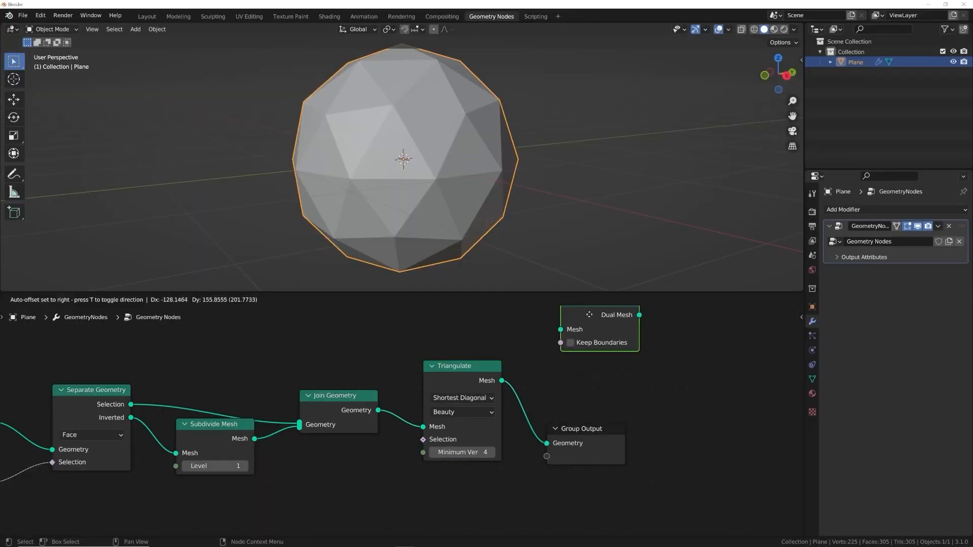
click(564, 373)
- Inspect the dual mesh pattern on the sphere and adjust the Random Value node's probability to 0.560
middle_drag(460, 212, 521, 233)
middle_drag(389, 446, 631, 381)
mouse_move(177, 456)
mouse_down()
mouse_move(223, 454)
mouse_move(161, 455)
mouse_move(224, 455)
mouse_move(196, 454)
mouse_up()
middle_drag(462, 236, 600, 181)
middle_drag(671, 375, 328, 407)
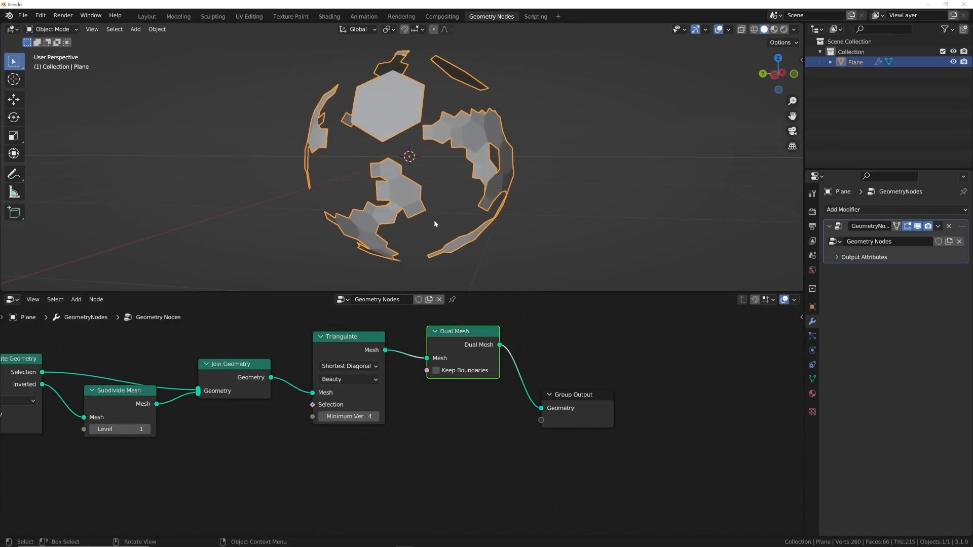
middle_drag(433, 220, 456, 168)
middle_drag(53, 448, 420, 376)
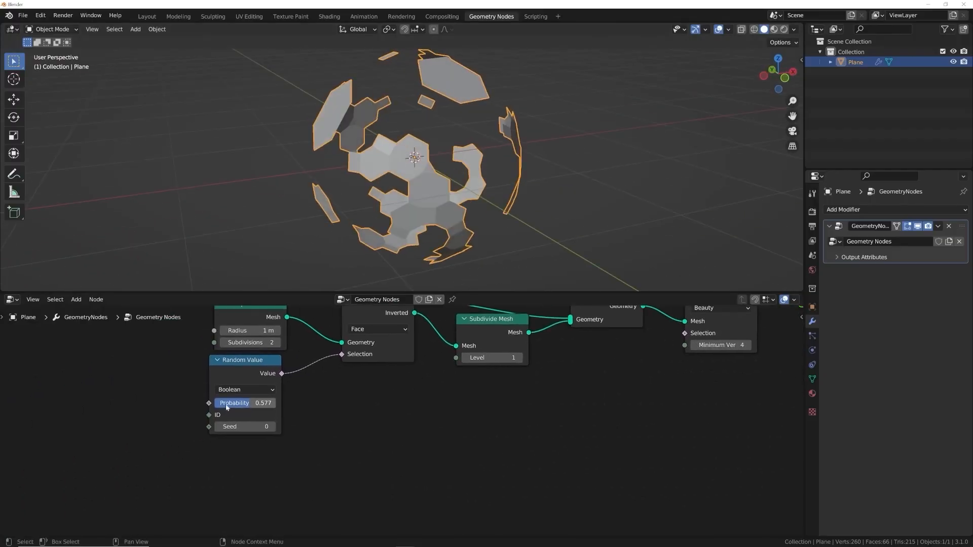
drag(248, 402, 244, 403)
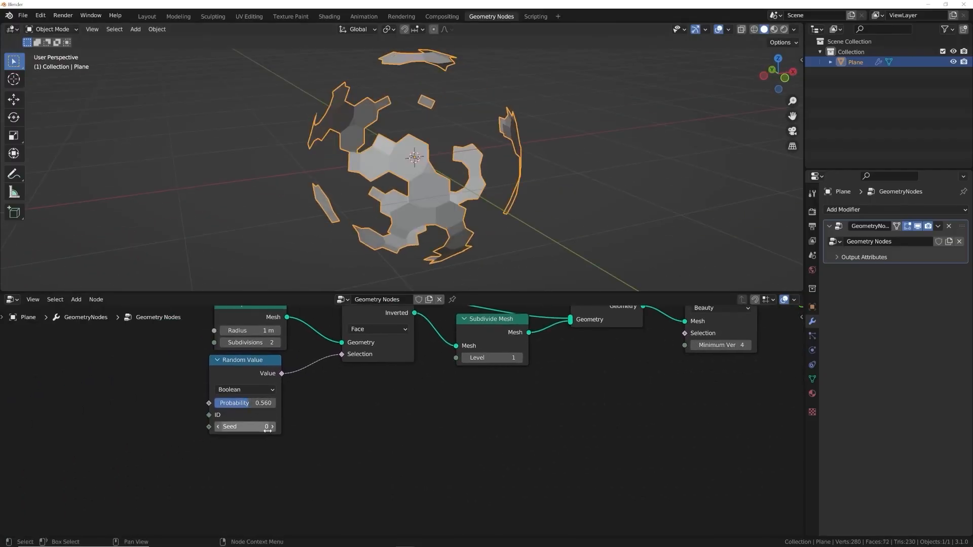
- Set the Random Value node's seed to 7 to get a different distribution of selected faces on the sphere
click(272, 427)
click(272, 427)
middle_drag(507, 193, 562, 179)
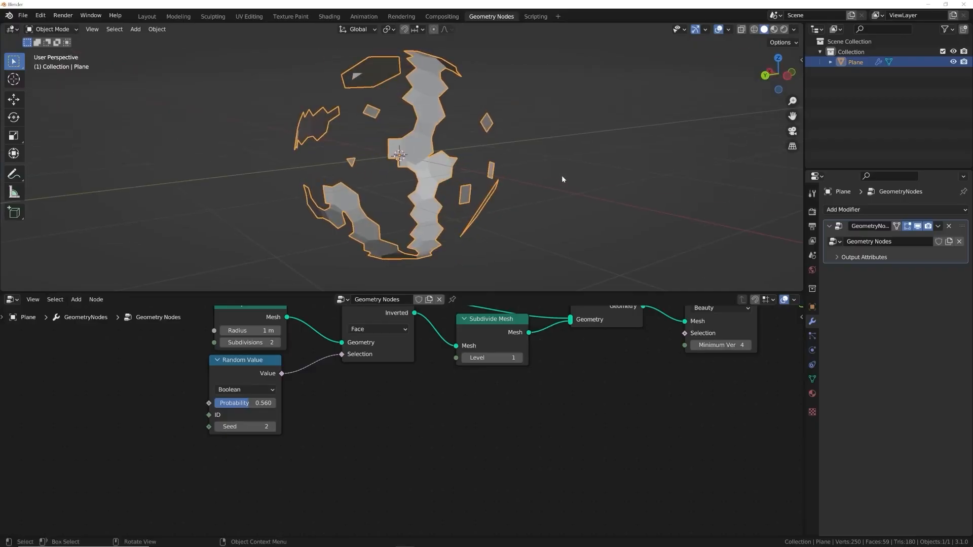
click(272, 427)
click(272, 426)
click(272, 427)
click(272, 427)
click(272, 426)
middle_drag(274, 203, 335, 193)
middle_drag(464, 148, 470, 163)
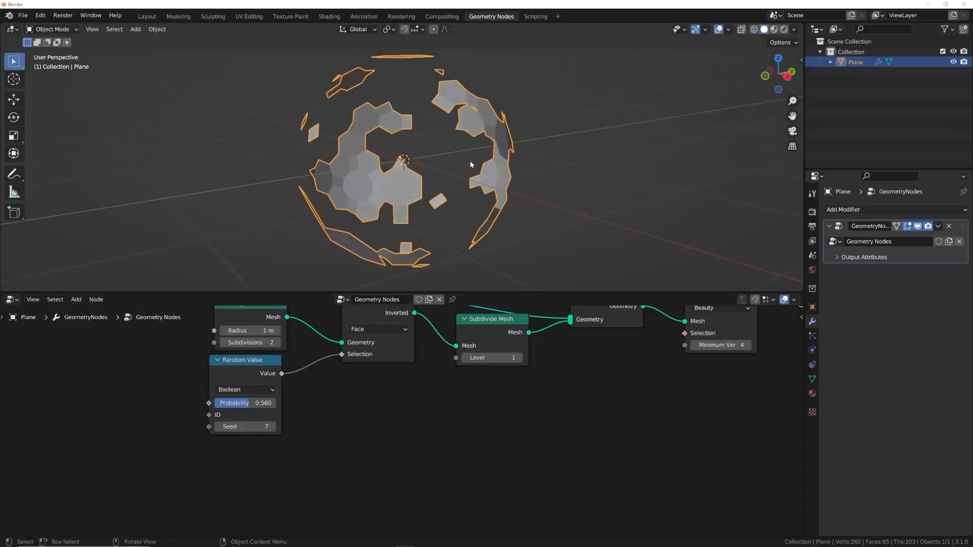
- Add a Wireframe modifier to the object with a thickness of 0.114 m and Boundary enabled
middle_drag(656, 345, 339, 452)
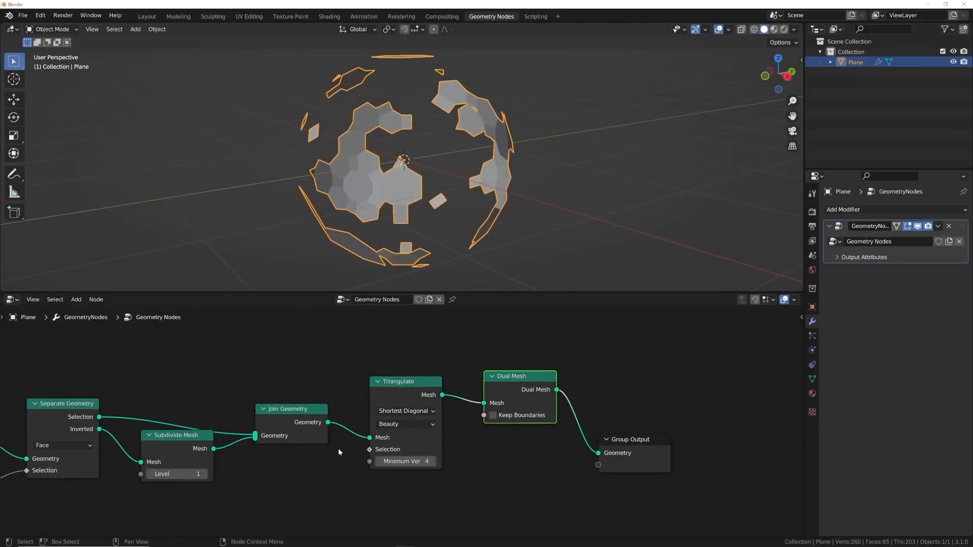
click(841, 210)
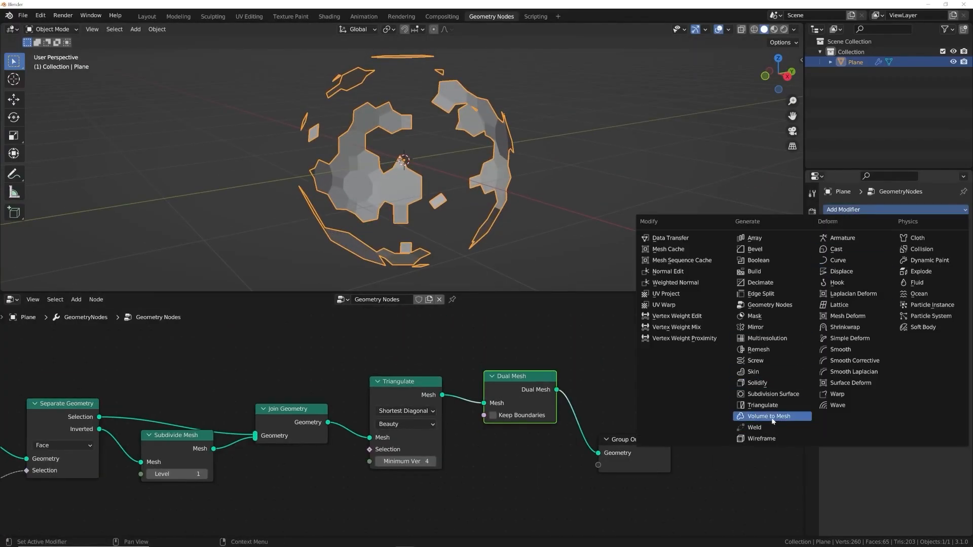
click(769, 438)
mouse_move(912, 287)
mouse_down()
mouse_move(947, 286)
mouse_move(924, 295)
mouse_up()
click(883, 311)
middle_drag(631, 208, 478, 196)
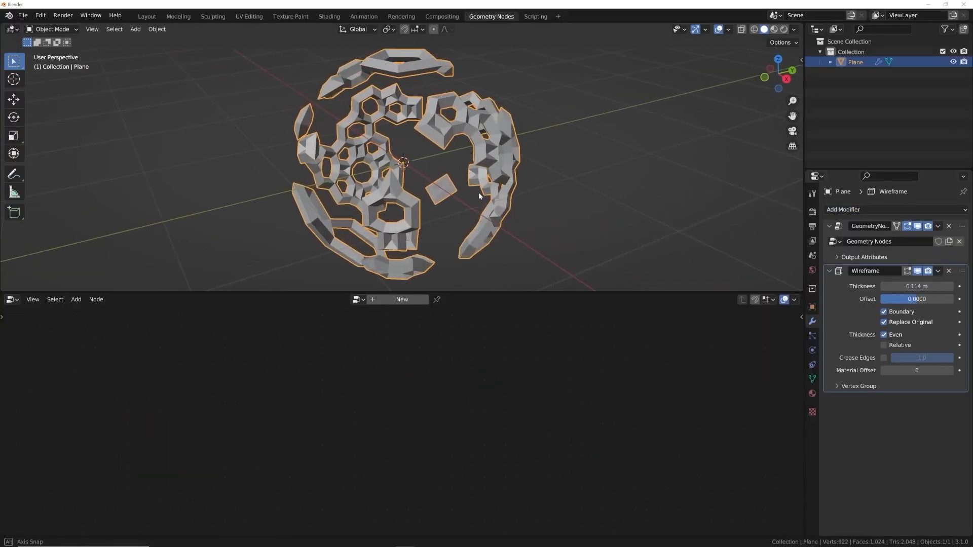
- Add a Subdivision Surface modifier with both viewport and render levels set to 2
click(841, 209)
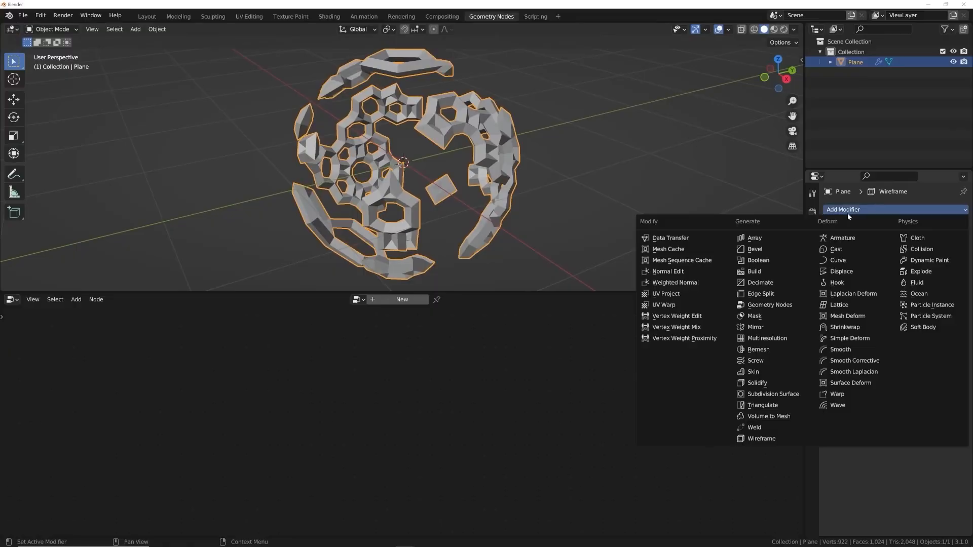
click(781, 397)
click(950, 429)
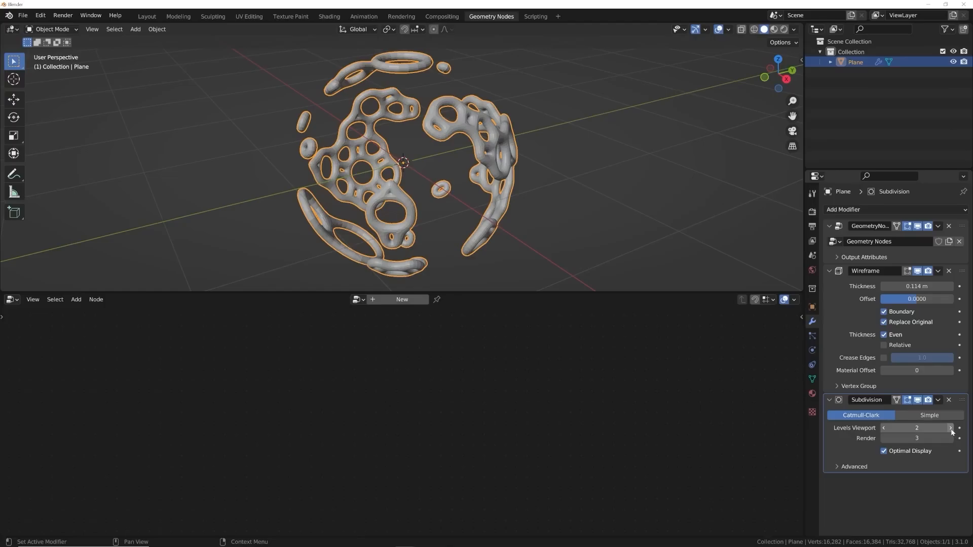
click(950, 428)
right_click(597, 190)
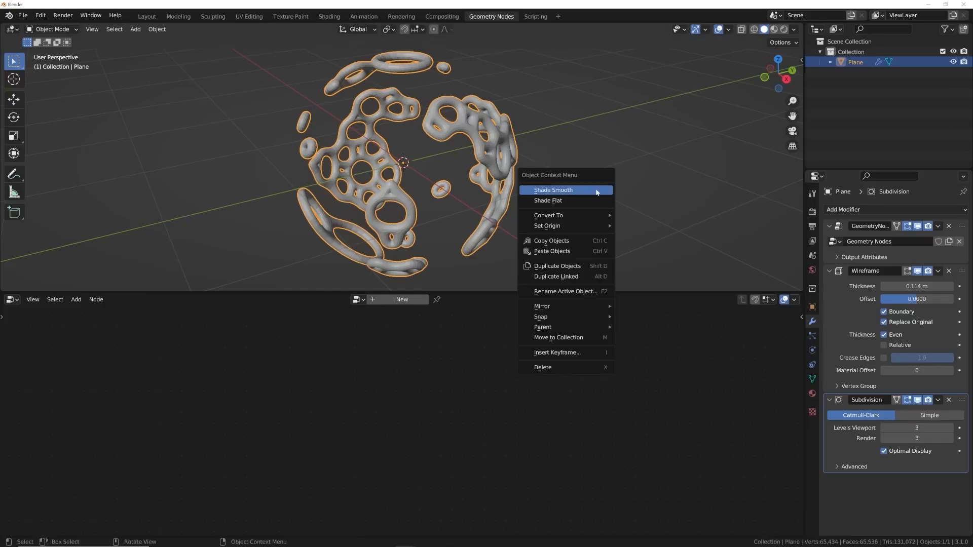
click(884, 428)
click(883, 439)
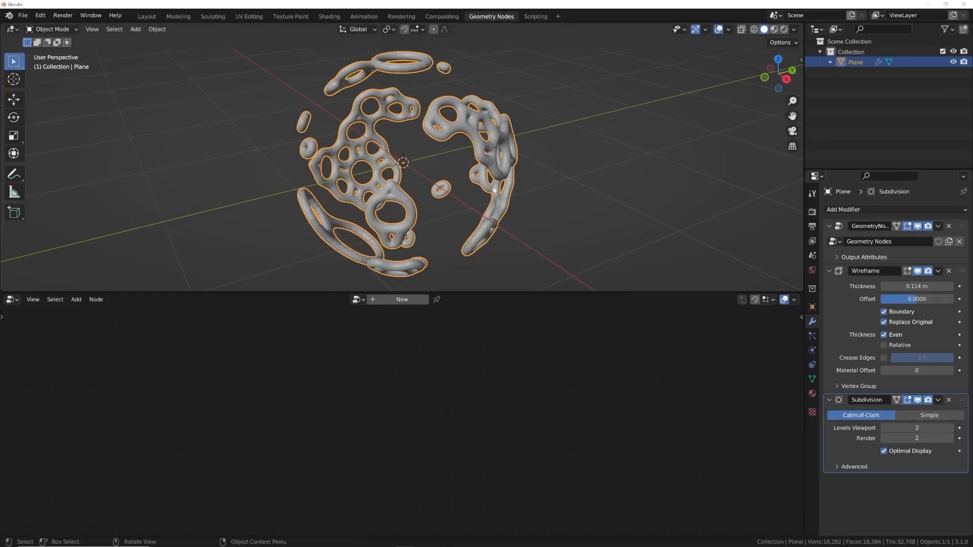
middle_drag(497, 162, 434, 177)
scroll(434, 177, up, 1)
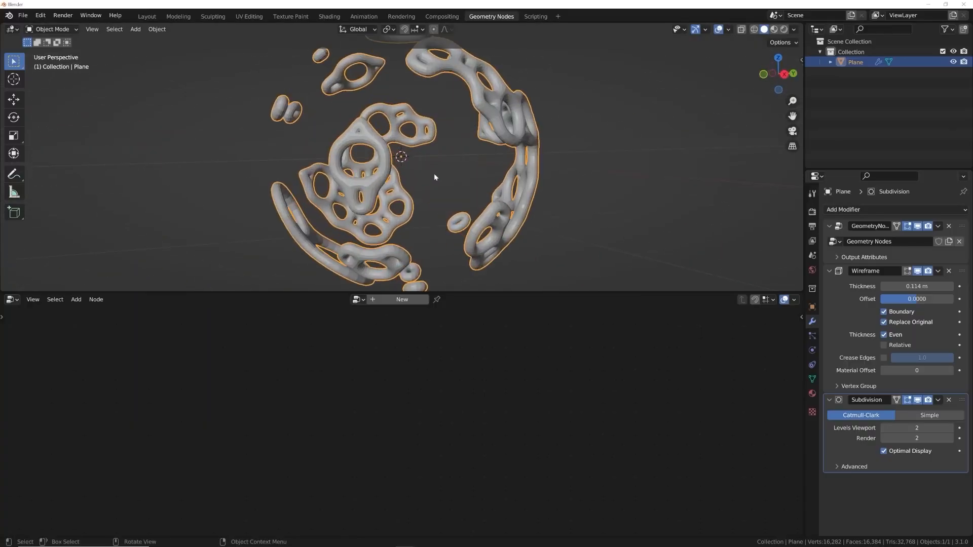
middle_drag(659, 187, 549, 187)
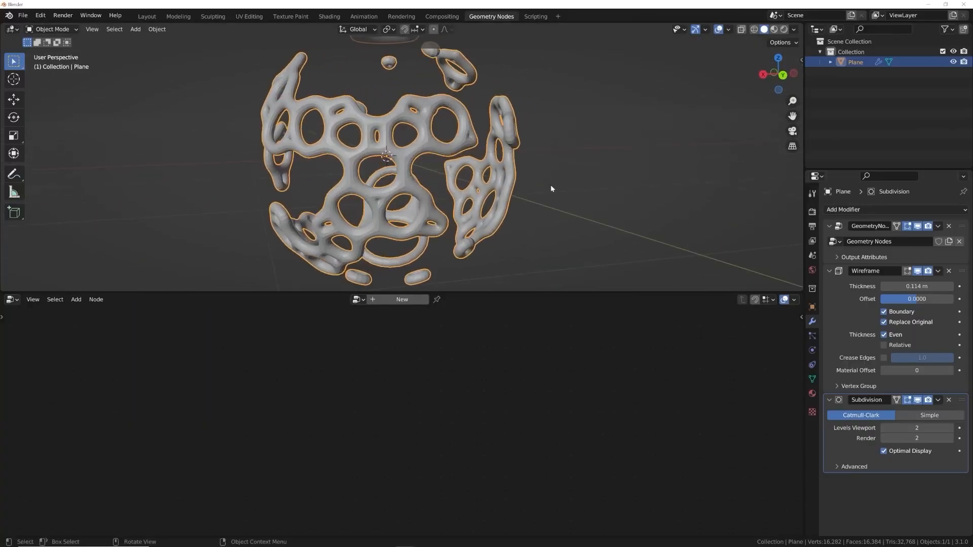
- Add a Simple Deform modifier that twists the mesh around the Z axis by 132°
click(856, 210)
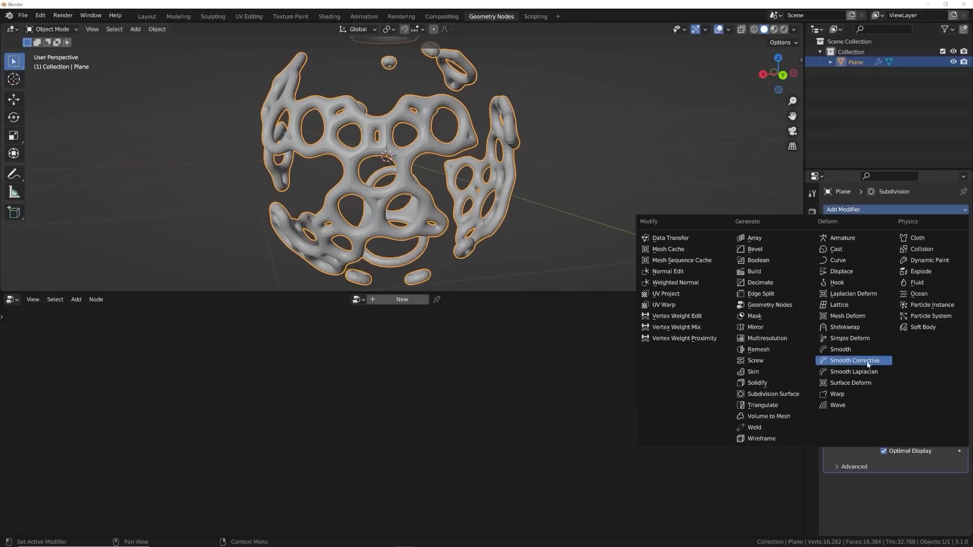
click(849, 338)
scroll(923, 499, down, 2)
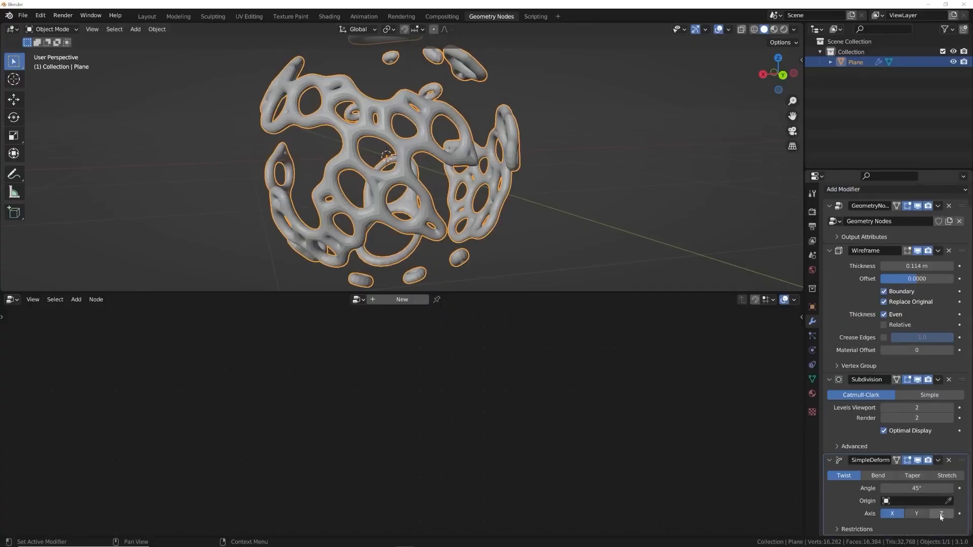
click(941, 514)
drag(916, 488, 955, 488)
middle_drag(628, 284, 362, 256)
scroll(362, 205, down, 4)
middle_drag(362, 205, 407, 196)
scroll(407, 196, up, 2)
scroll(872, 275, up, 1)
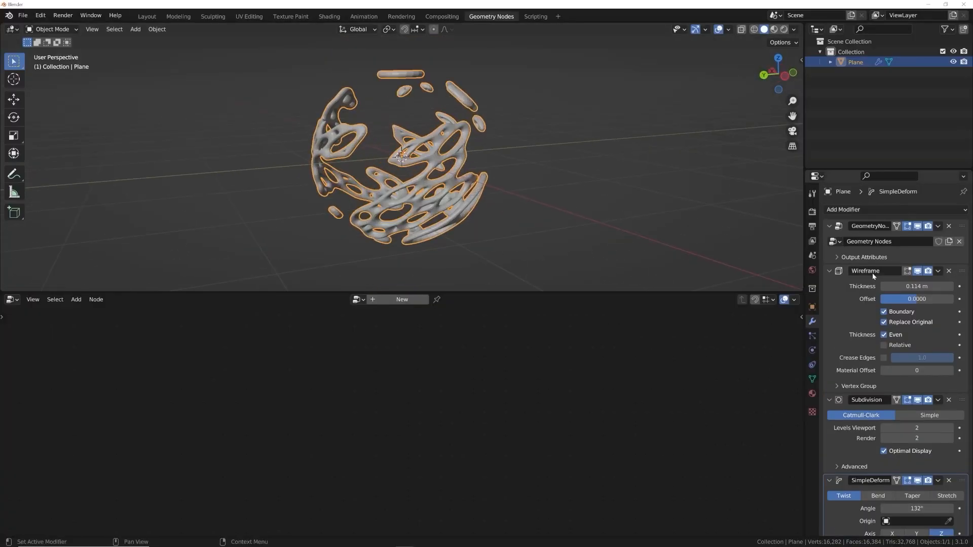
- Insert a Transform node between Dual Mesh and Group Output, and set its rotation to X 57.1° and Y 66.6°
click(962, 229)
middle_drag(320, 393, 477, 369)
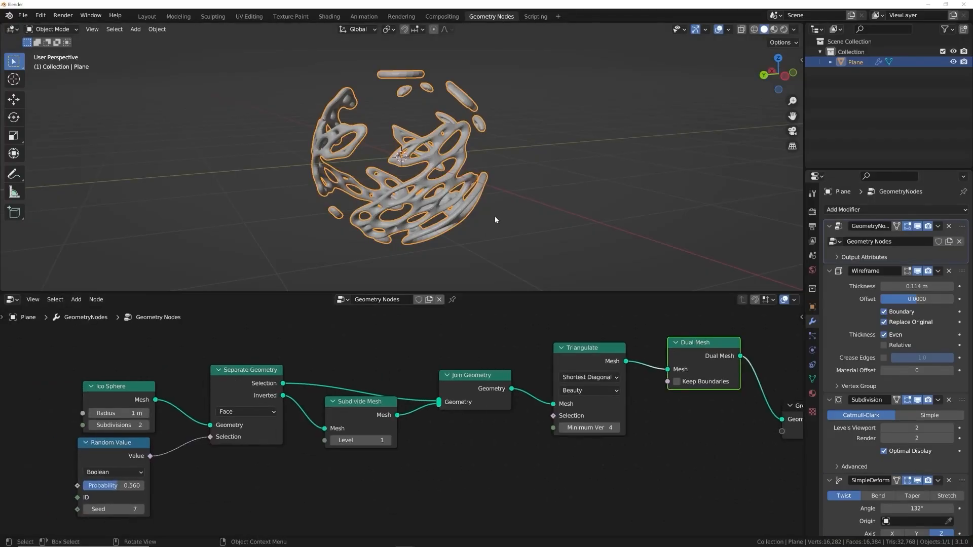
scroll(495, 220, down, 3)
middle_drag(430, 182, 476, 172)
middle_drag(737, 417, 374, 415)
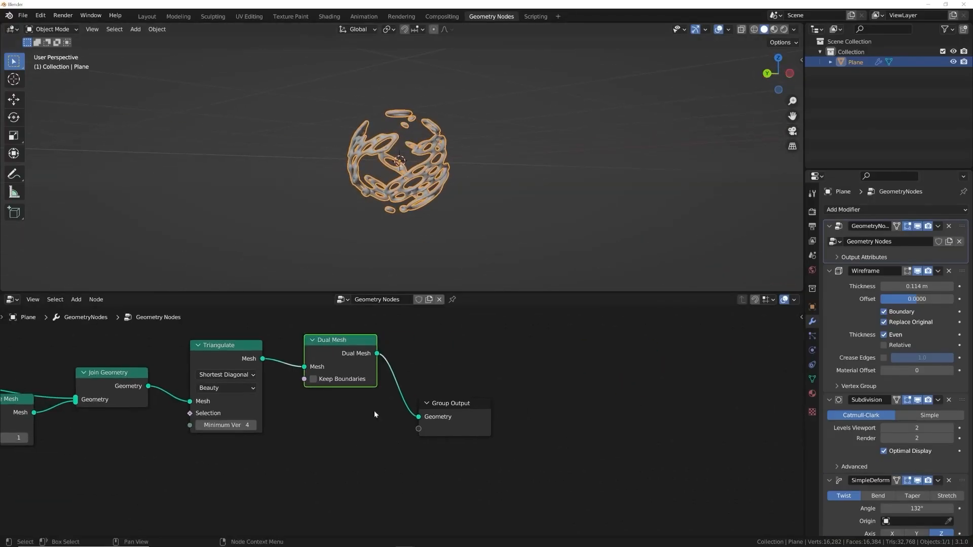
key(shift+a)
key(shift+a)
text(trans)
key(Return)
click(445, 365)
drag(446, 445, 496, 456)
scroll(501, 159, up, 4)
- Insert a Set Shade Smooth node between the Transform node and the Group Output
key(shift+a)
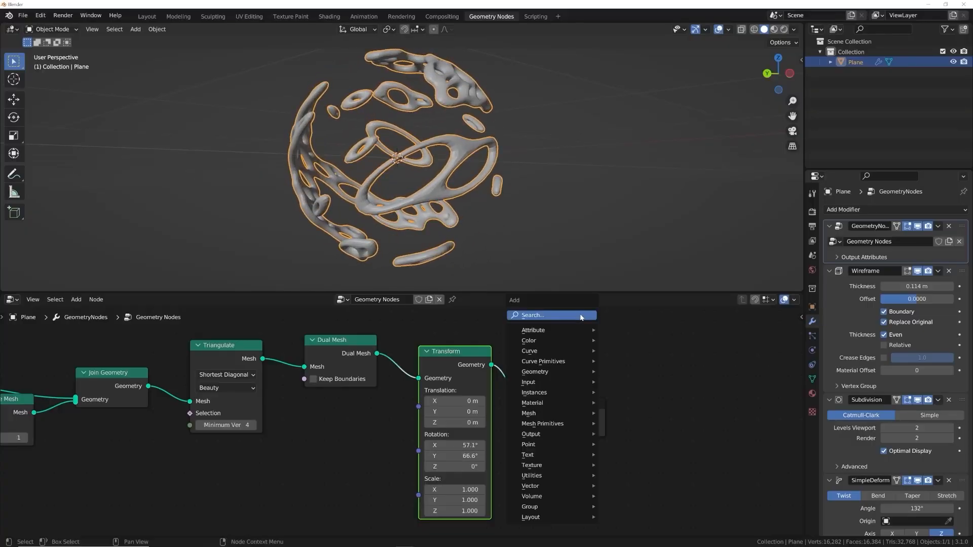
key(shift+a)
click(536, 325)
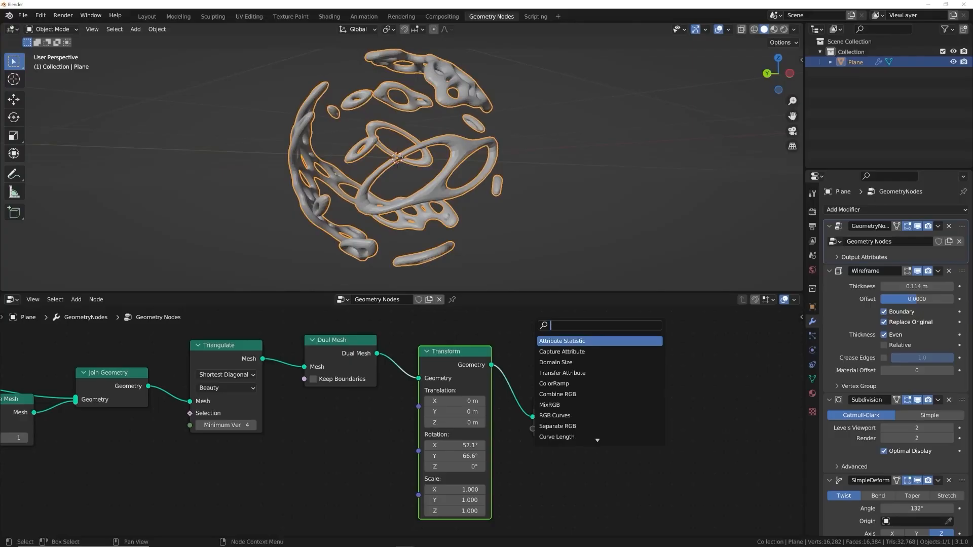
text(sm)
text(o)
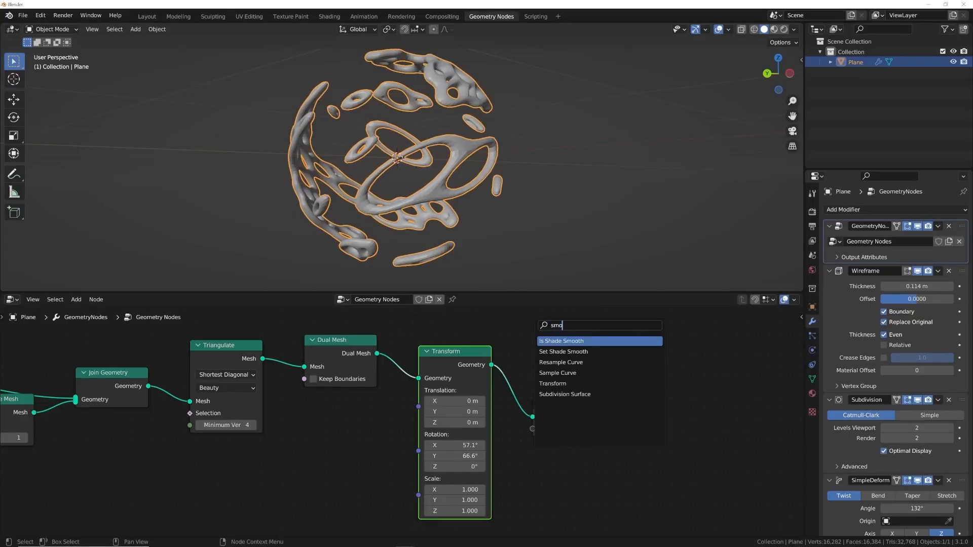
click(569, 352)
click(533, 377)
middle_drag(499, 151, 525, 351)
- Duplicate the whole node chain from Ico Sphere to Set Shade Smooth and place the copy below the original
scroll(524, 446, down, 4)
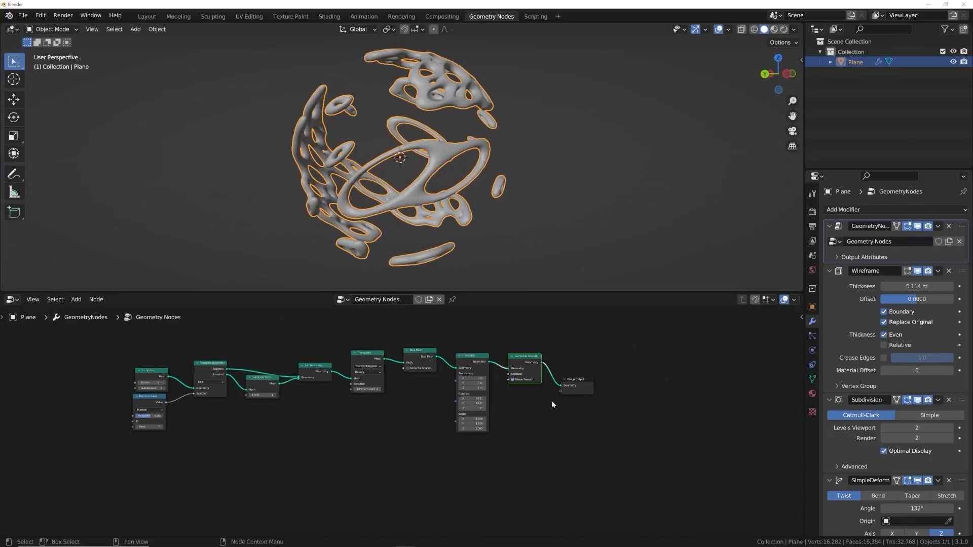
scroll(524, 394, up, 2)
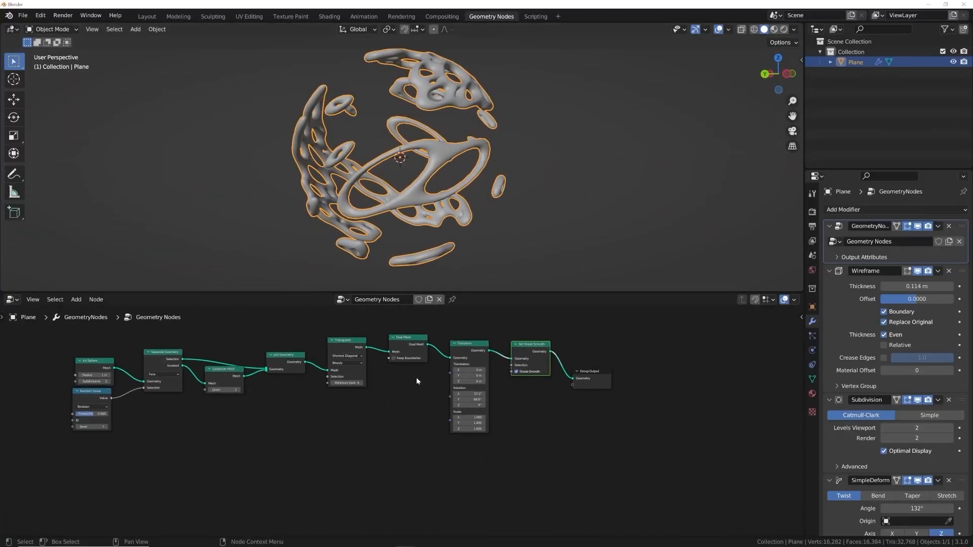
drag(83, 342, 525, 418)
middle_drag(530, 400, 527, 382)
key(shift+d)
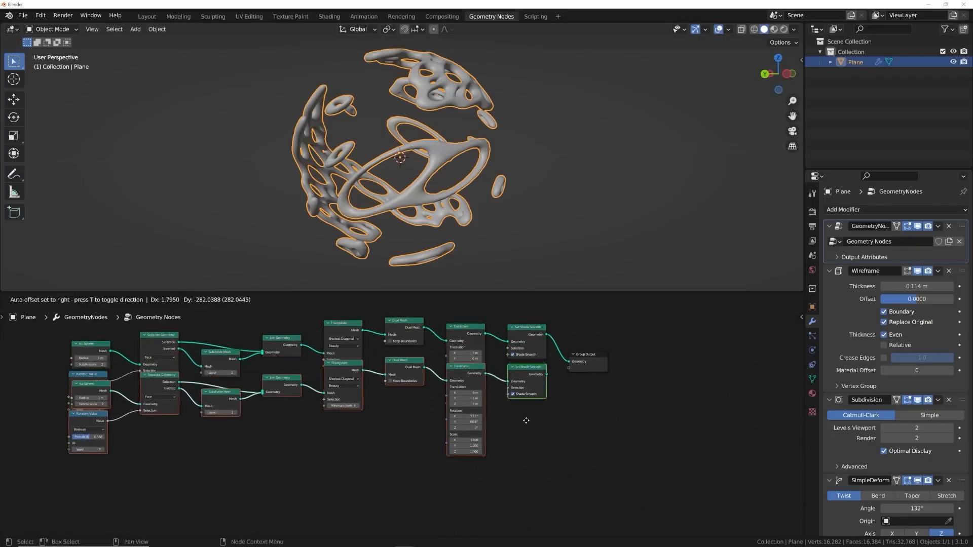
click(527, 469)
scroll(482, 413, up, 3)
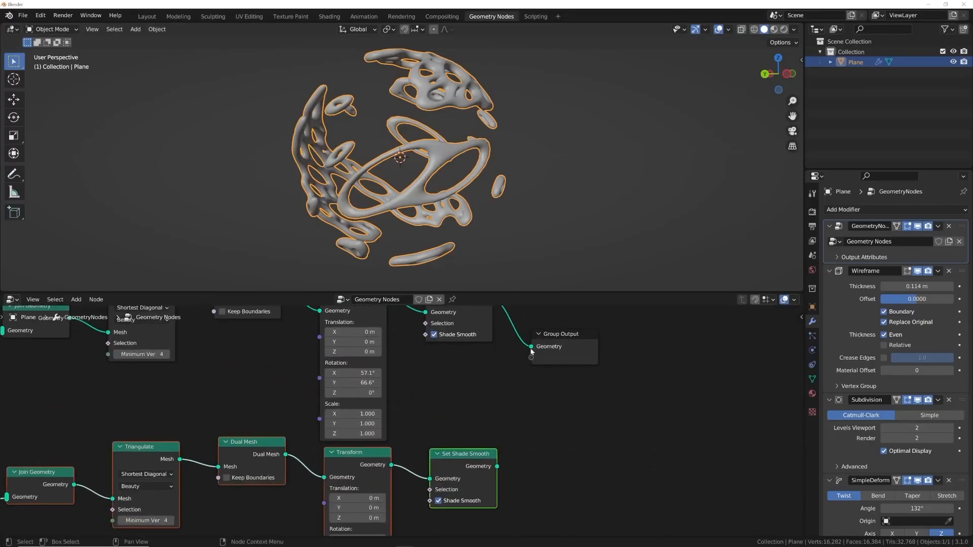
- Insert a Join Geometry node before the Group Output and connect the duplicated chain's Set Shade Smooth output to it
key(shift+a)
click(429, 335)
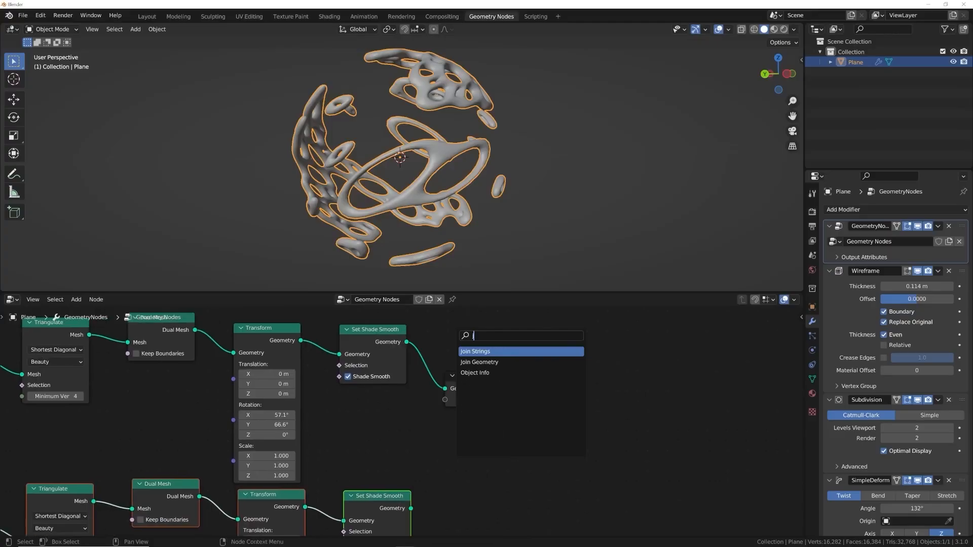
text(join)
key(Down)
key(Return)
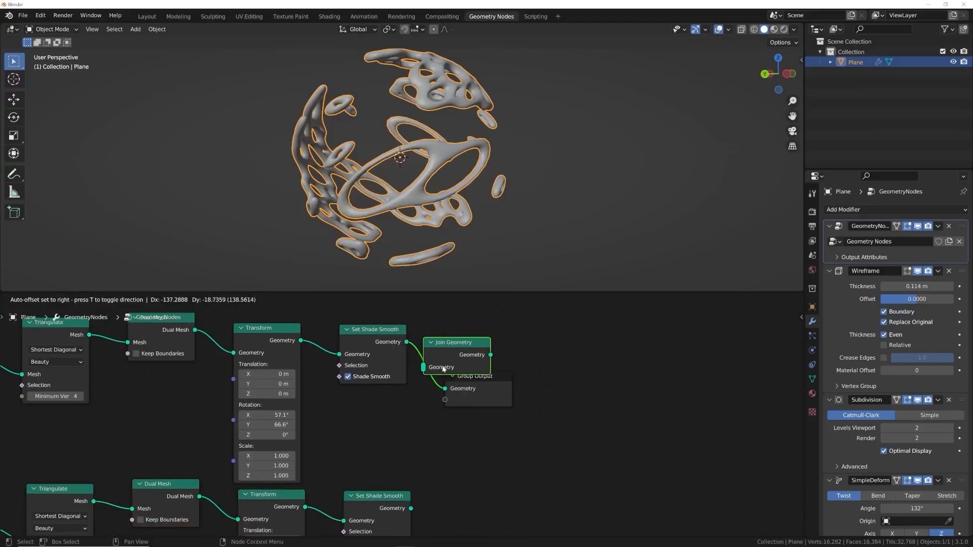
click(487, 456)
middle_drag(417, 500, 438, 440)
drag(432, 448, 485, 406)
- Set the duplicated Transform node's Y rotation to 118° and its scale to 1.320 on all axes
middle_drag(340, 530, 446, 429)
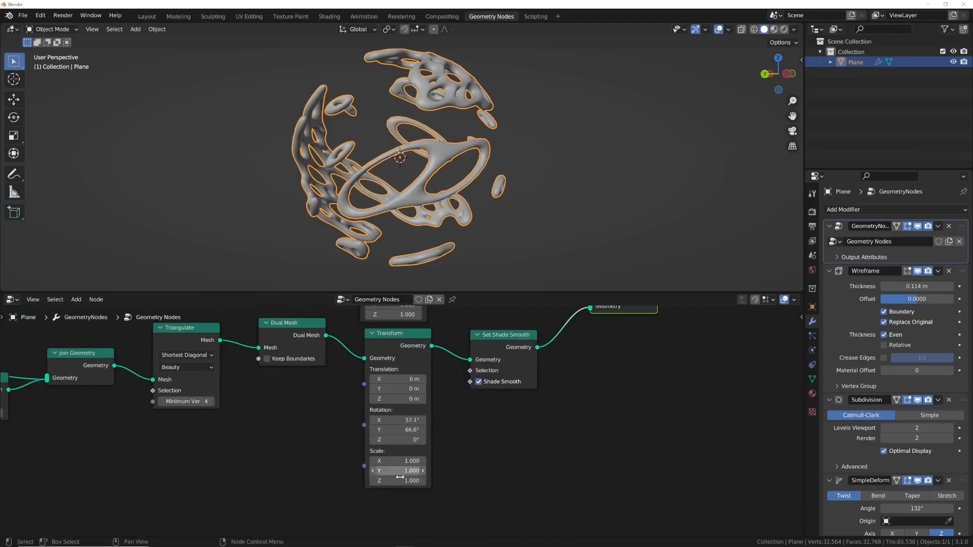
drag(408, 460, 448, 430)
middle_drag(386, 149, 517, 178)
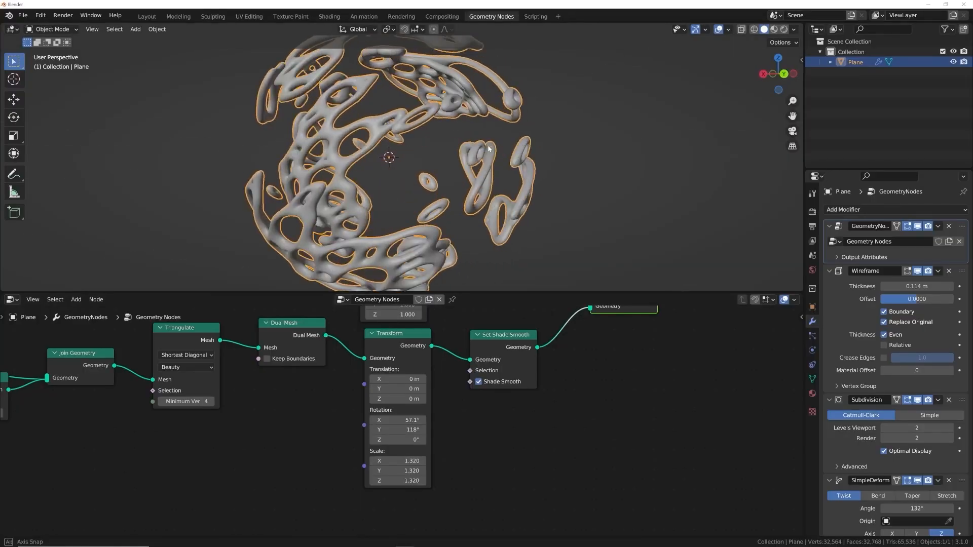
scroll(517, 178, down, 4)
- Adjust the X rotation of both the original and the duplicated Transform nodes to offset the two shells
middle_drag(419, 314, 396, 449)
drag(378, 388, 293, 388)
middle_drag(410, 527, 436, 473)
drag(406, 501, 350, 501)
middle_drag(486, 167, 697, 177)
- Set the duplicated Transform node's scale to 1.160 on all axes and its X rotation to -31.3°, and deselect the object
middle_drag(471, 441, 528, 322)
drag(459, 423, 454, 443)
middle_drag(502, 193, 449, 294)
drag(456, 382, 475, 382)
middle_drag(445, 203, 511, 167)
key(alt+a)
middle_drag(344, 180, 376, 163)
scroll(513, 133, up, 4)
key(shift+a)
mouse_move(513, 136)
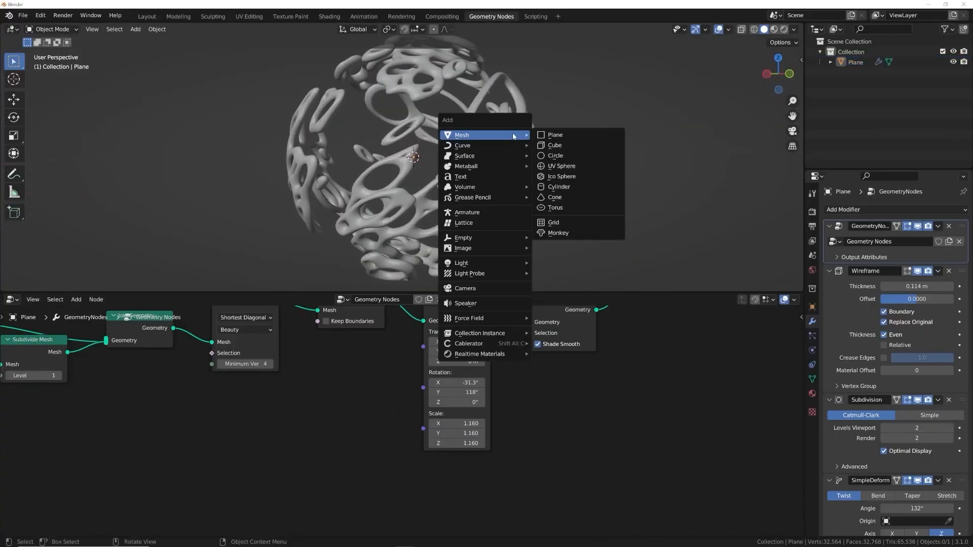
click(564, 166)
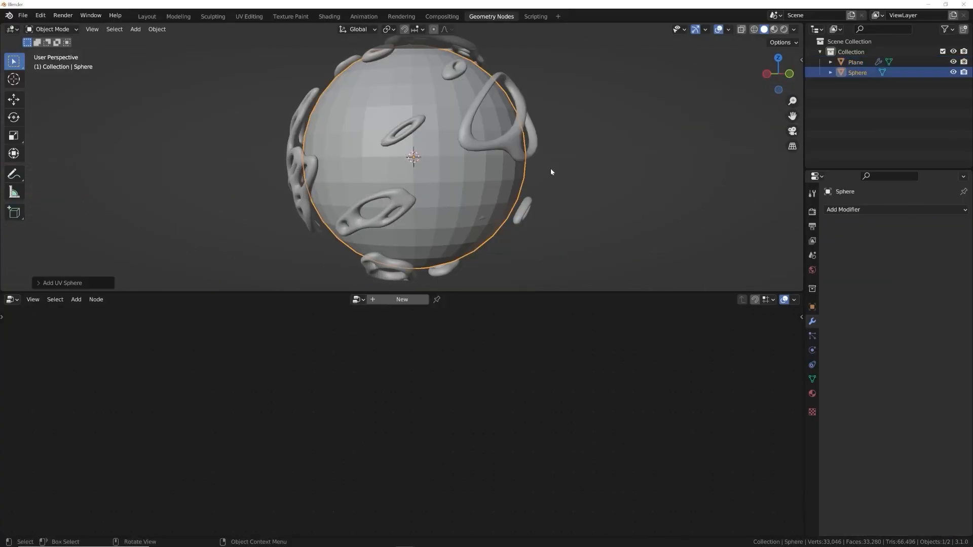
key(Delete)
- Add an ico sphere mesh object at the centre of the shells with 4 subdivisions
key(shift+a)
mouse_move(459, 174)
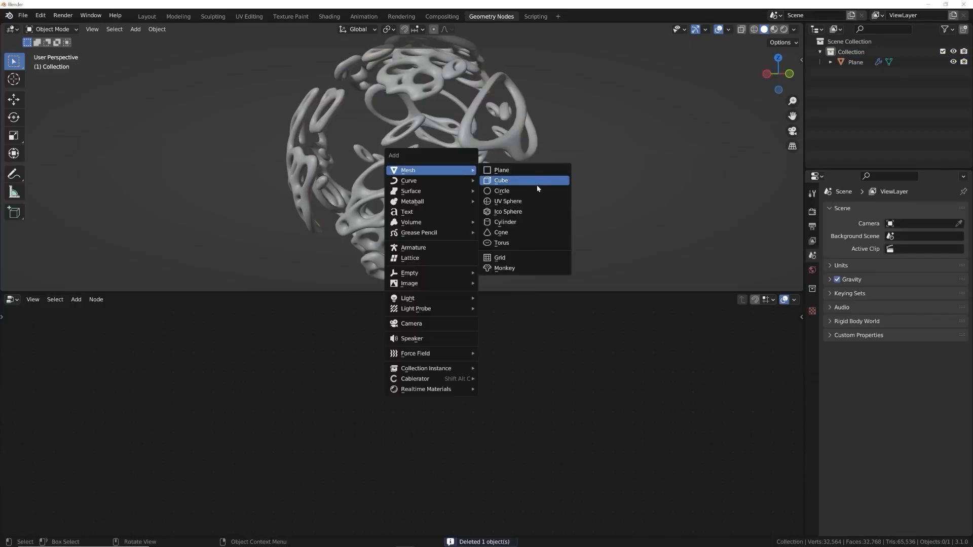
click(509, 211)
click(70, 282)
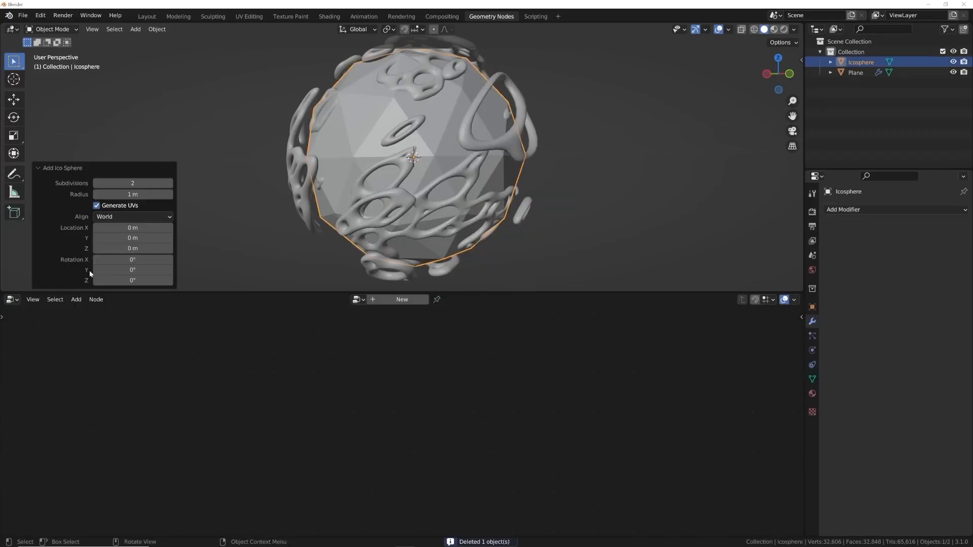
click(168, 183)
click(168, 184)
- Shade the ico sphere smooth, scale it down to 0.810 so it sits inside the shells, and deselect it
right_click(479, 100)
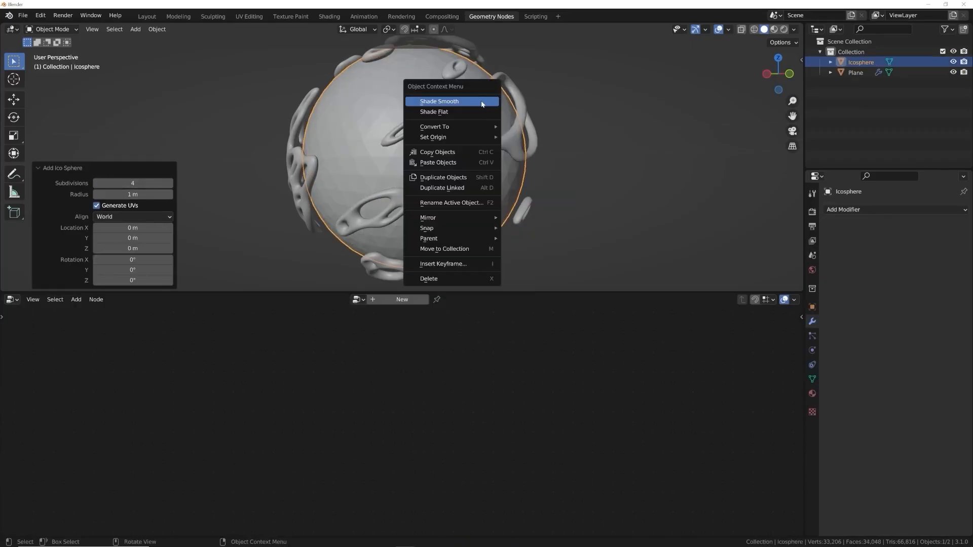
click(482, 100)
key(s)
click(500, 127)
click(607, 133)
middle_drag(607, 133, 463, 170)
scroll(395, 191, down, 4)
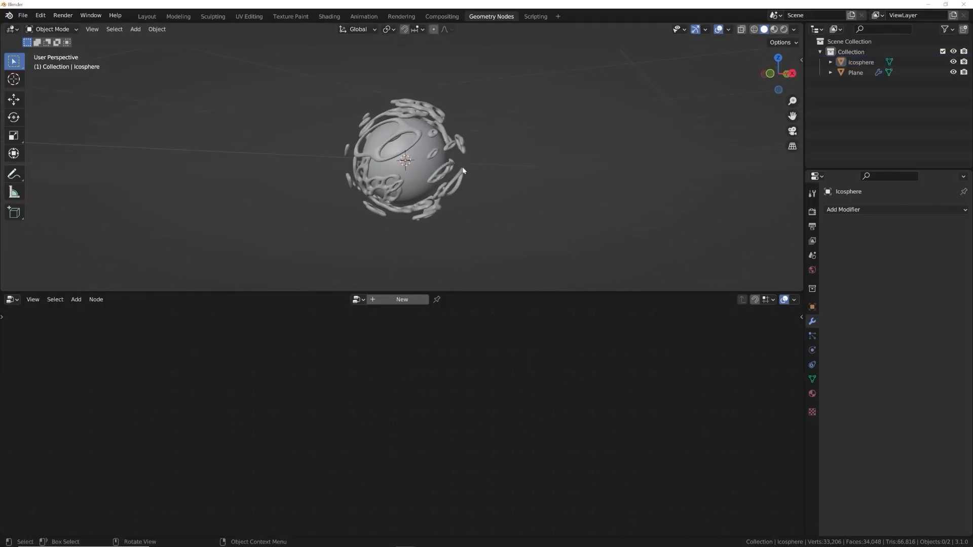
- In the Layout workspace, select all objects and raise them along Z to about 1.32 m
click(148, 17)
middle_drag(456, 228, 396, 228)
middle_drag(419, 182, 517, 288)
scroll(514, 287, down, 4)
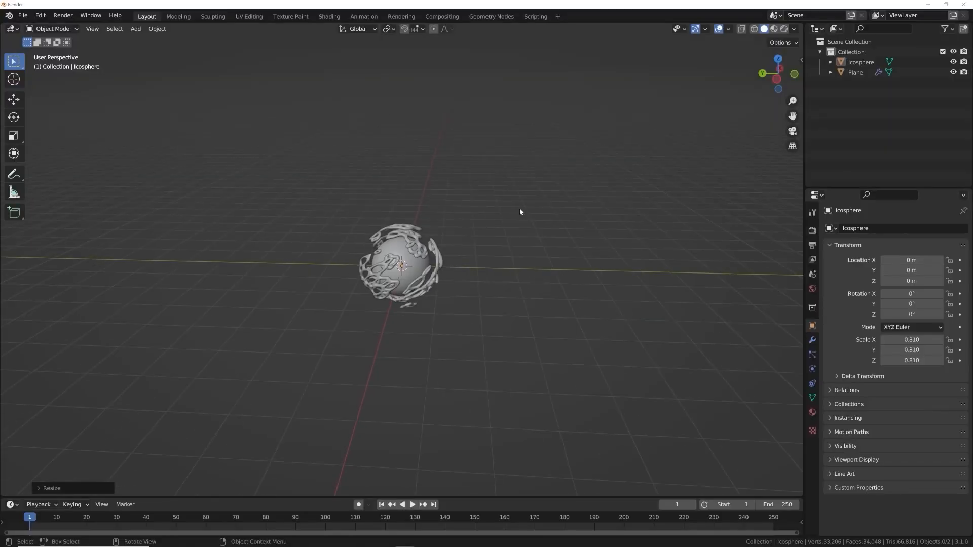
key(a)
middle_drag(233, 241, 213, 228)
click(17, 100)
middle_drag(489, 251, 452, 237)
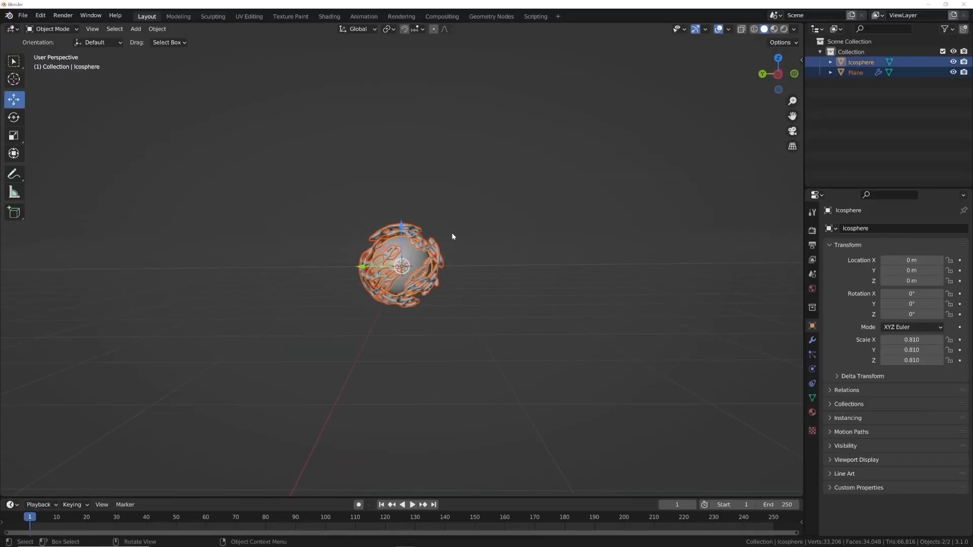
drag(402, 230, 401, 181)
- Add a mesh plane at the world origin beneath the shells, scale it by 5 and apply its scale
shift+middle_drag(506, 193, 503, 243)
key(shift+a)
mouse_move(459, 225)
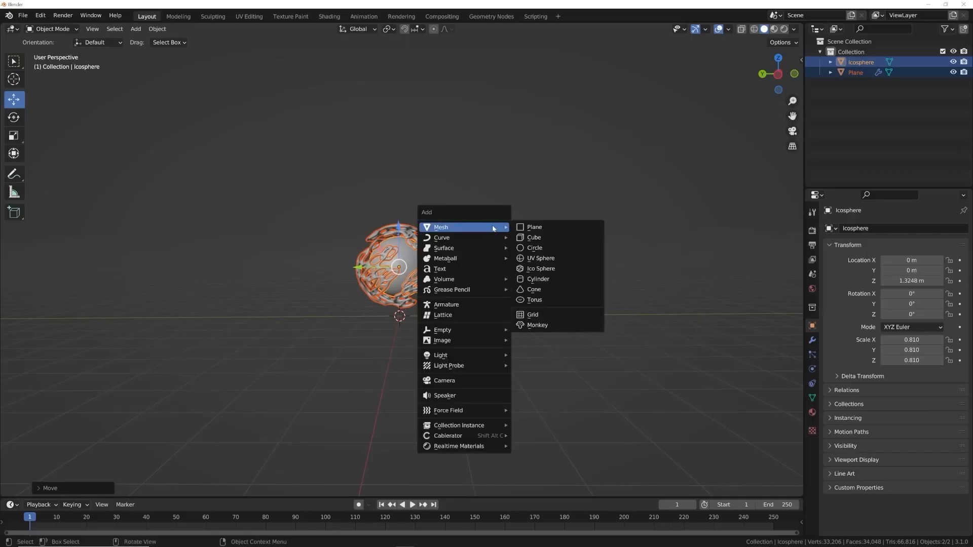
click(521, 227)
scroll(453, 314, up, 2)
key(s)
key(5)
key(Return)
key(ctrl+a)
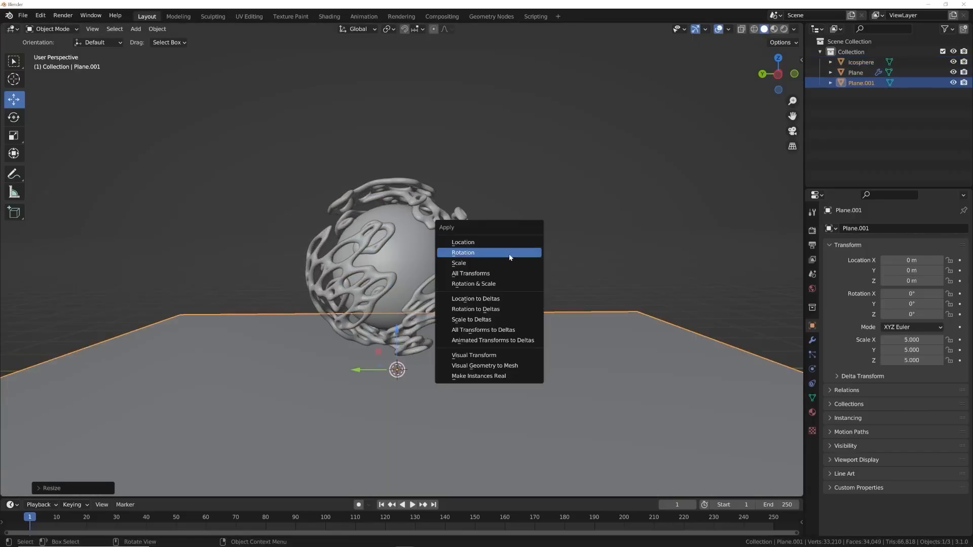
click(503, 263)
- Unwrap the UVs of the new ground plane in Edit Mode and return to Object Mode
middle_drag(504, 262, 508, 254)
scroll(508, 254, down, 3)
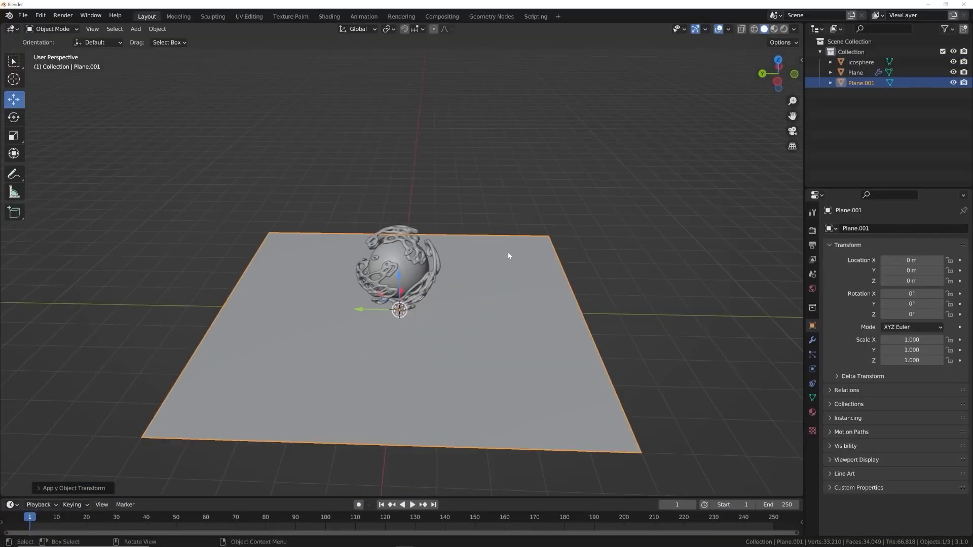
key(Tab)
key(u)
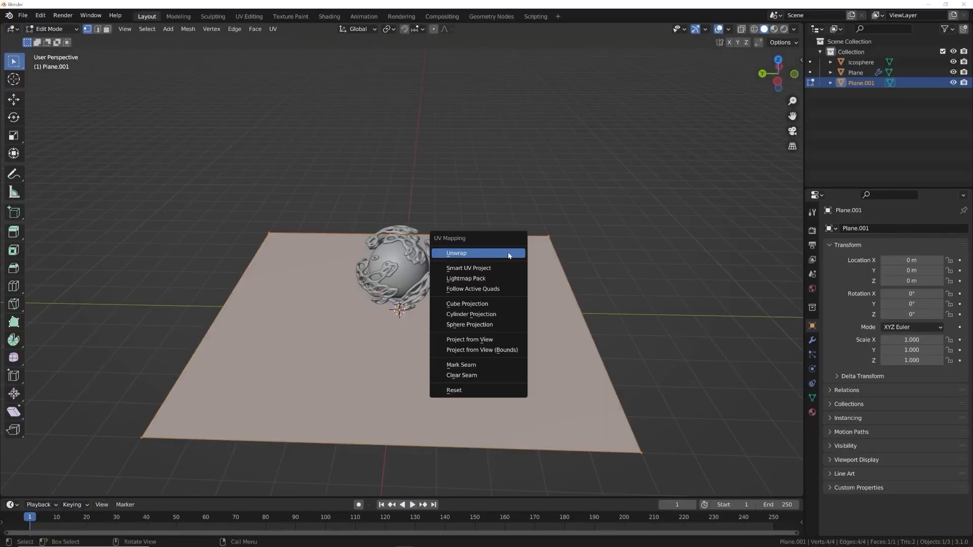
click(492, 254)
key(Tab)
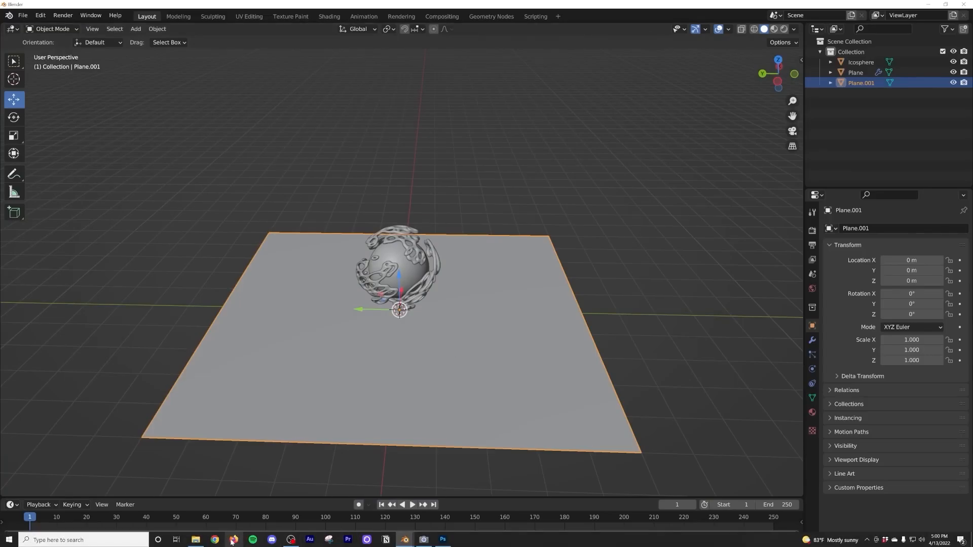
- Switch to the ambientCG website in the browser, open the full asset list and search it for "rock"
click(224, 539)
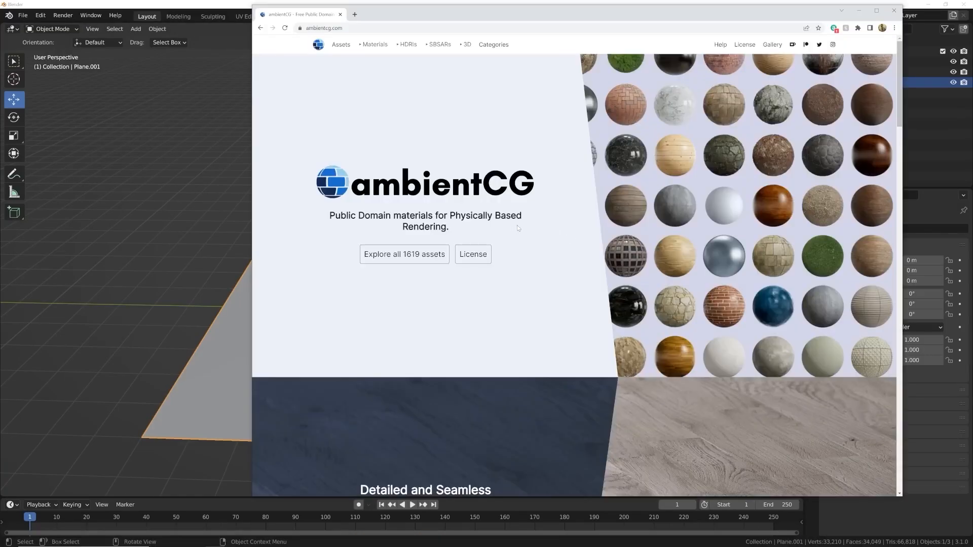
click(334, 28)
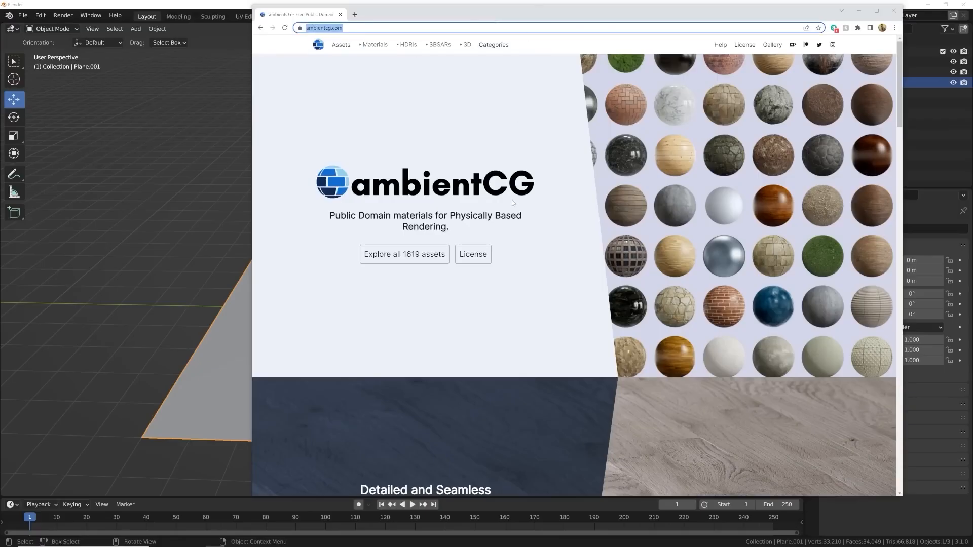
click(611, 271)
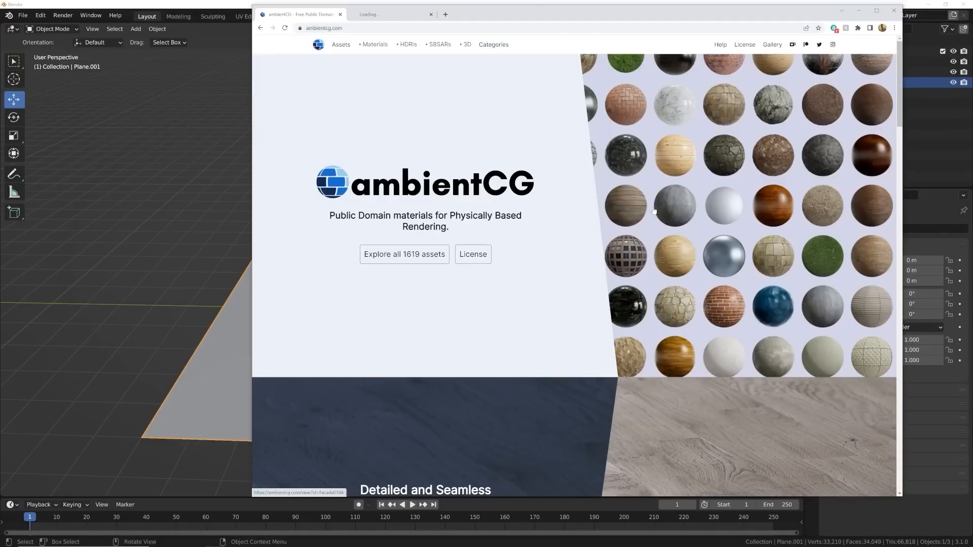
click(389, 255)
text(rock)
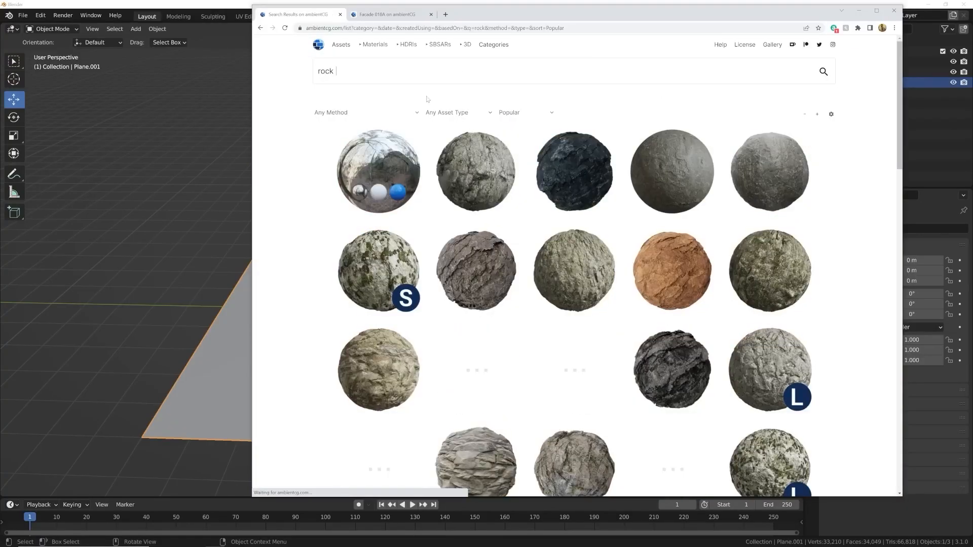
- Look through the rock materials in the results and open the page of the Rocks 011 texture
mouse_move(749, 246)
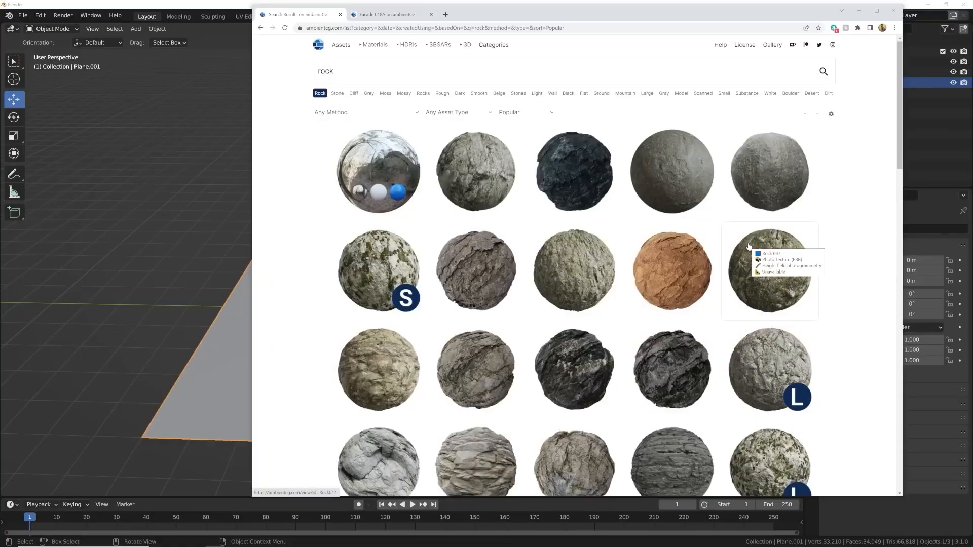
scroll(749, 247, down, 5)
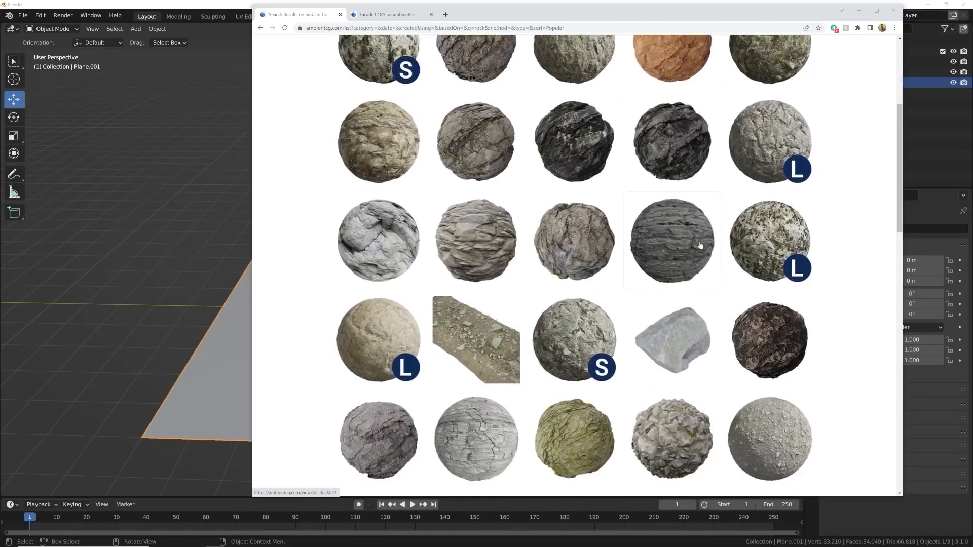
scroll(700, 245, down, 7)
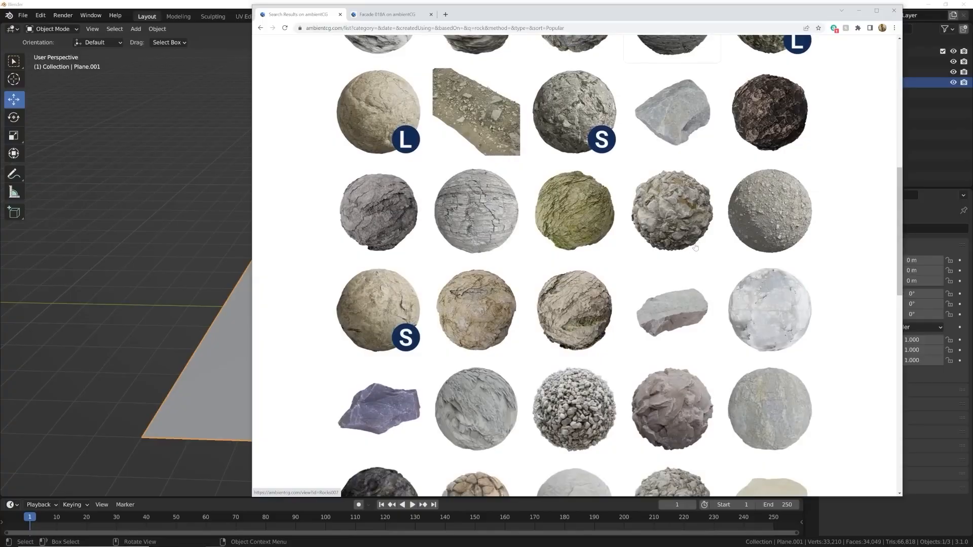
scroll(624, 254, down, 4)
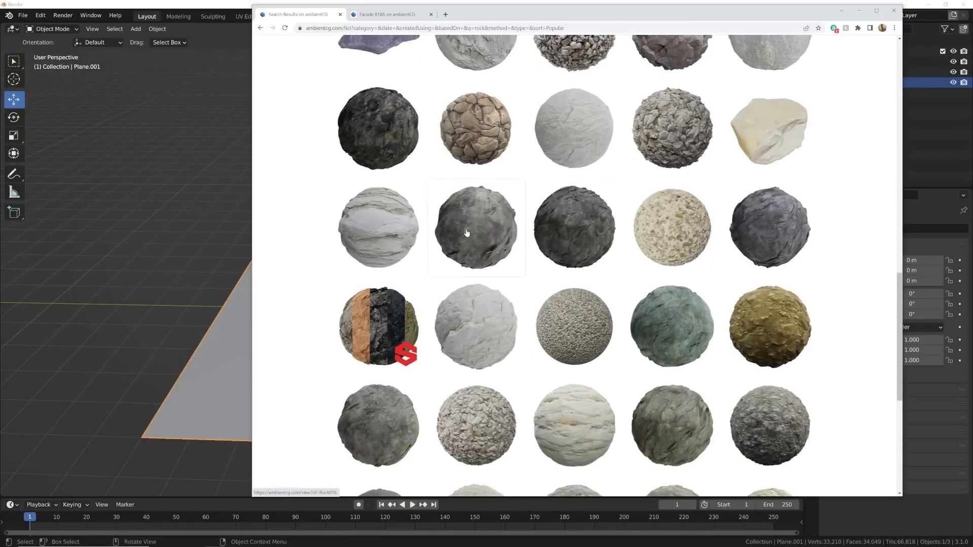
scroll(464, 234, up, 10)
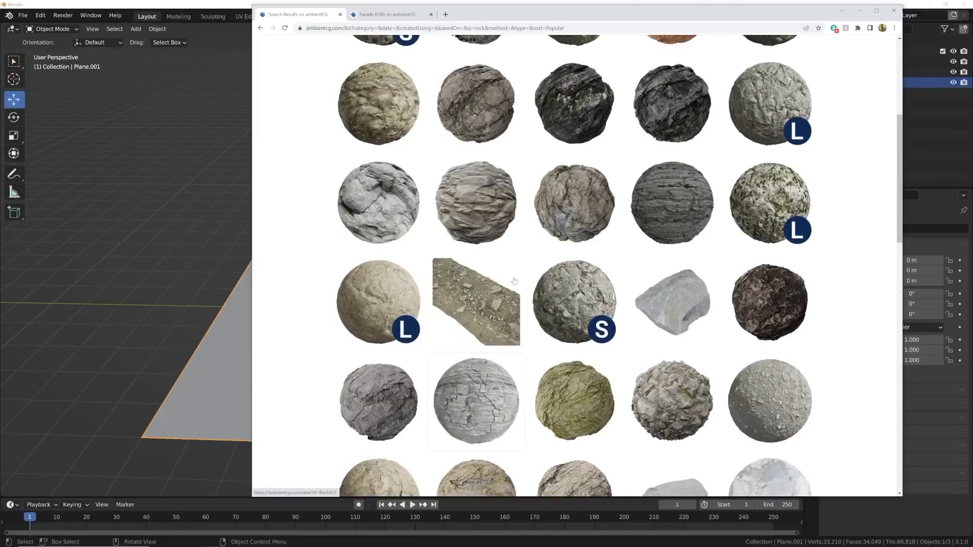
mouse_move(514, 278)
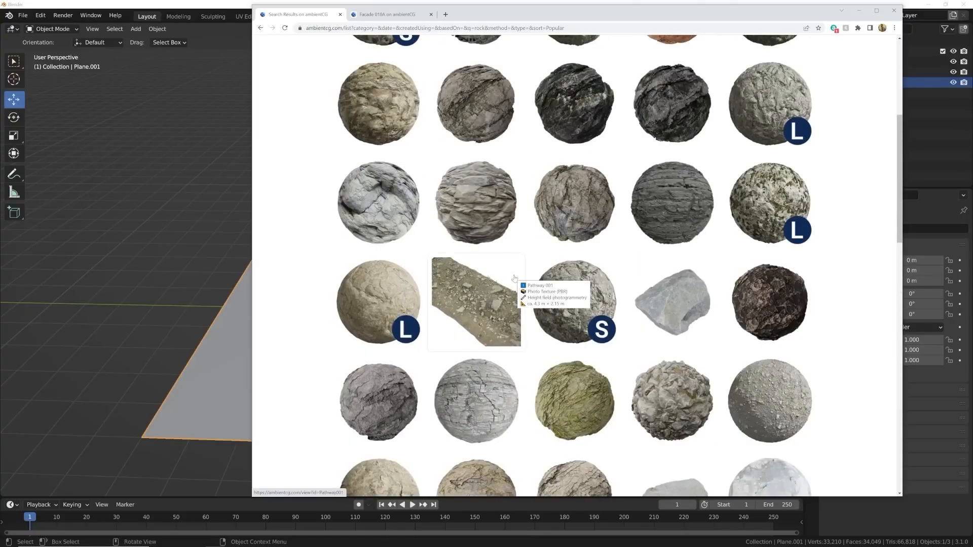
scroll(514, 278, up, 5)
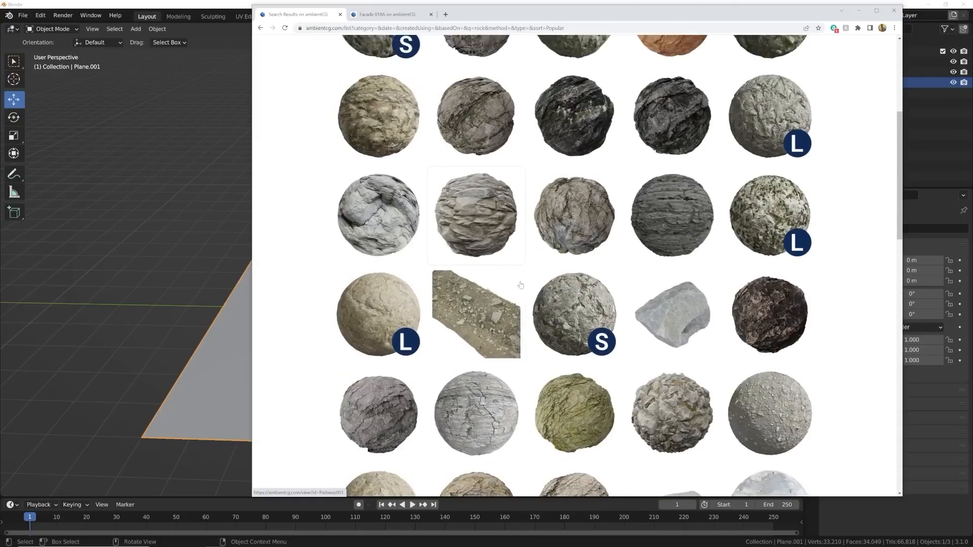
scroll(405, 245, down, 4)
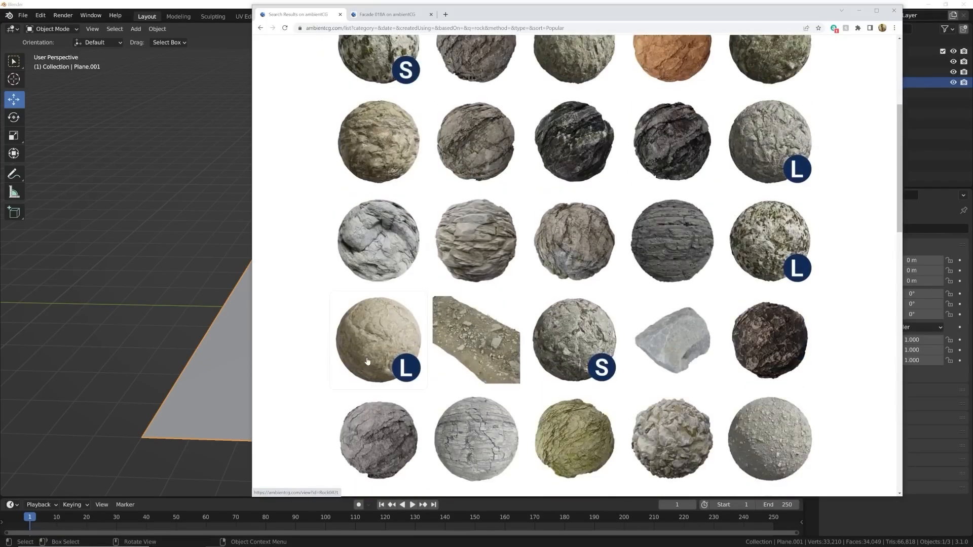
click(469, 264)
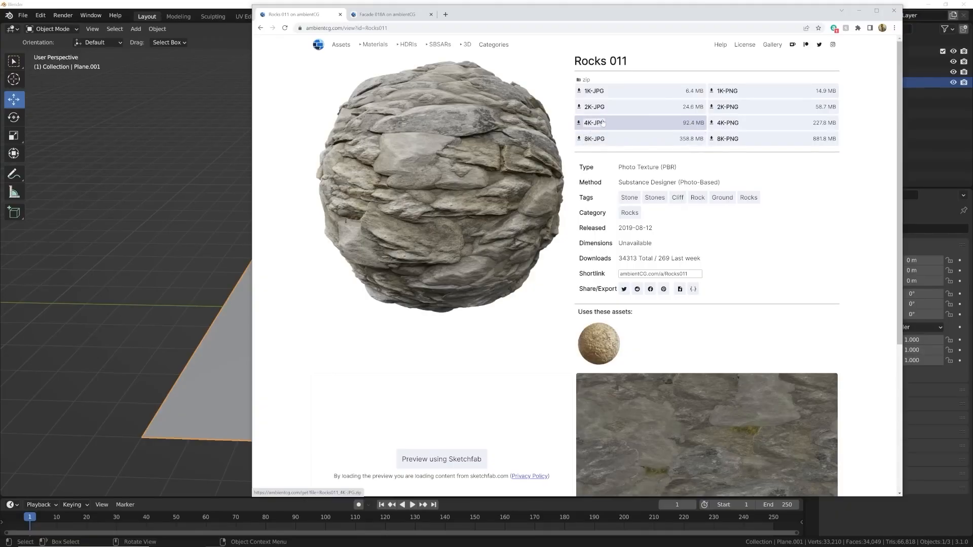
- Switch back to Blender, subdivide the ground plane with 100 cuts in Edit Mode and return to Object Mode
click(162, 3)
key(Tab)
middle_drag(423, 323, 474, 318)
key(Tab)
key(Tab)
right_click(473, 310)
click(473, 307)
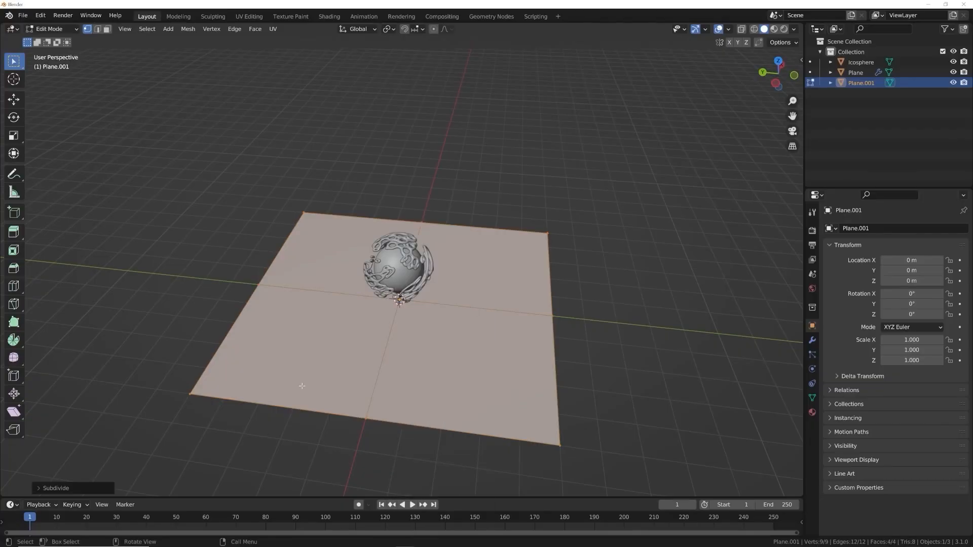
click(65, 487)
click(133, 418)
text(100)
key(Return)
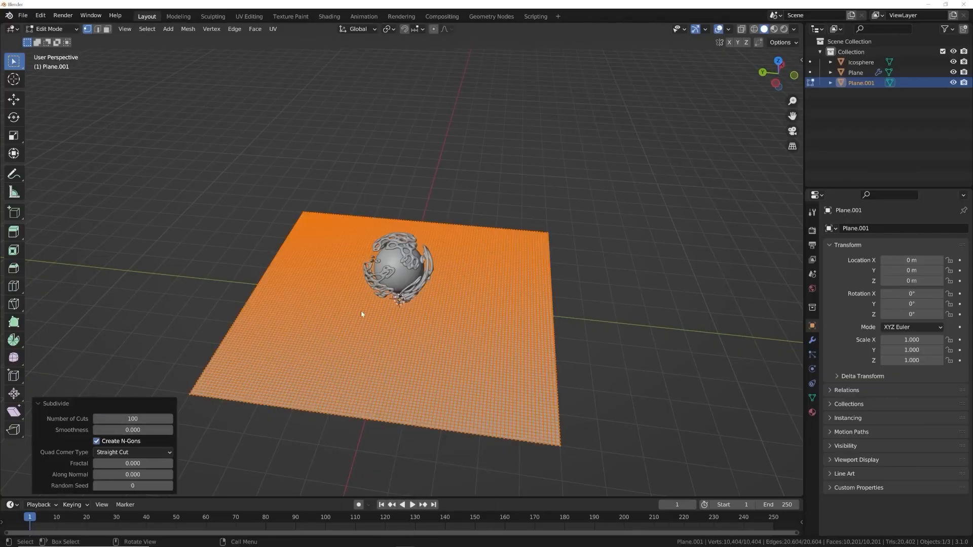
key(Tab)
- Set the scene's render engine to Cycles and its device to GPU Compute
middle_drag(365, 319, 431, 386)
scroll(431, 386, up, 4)
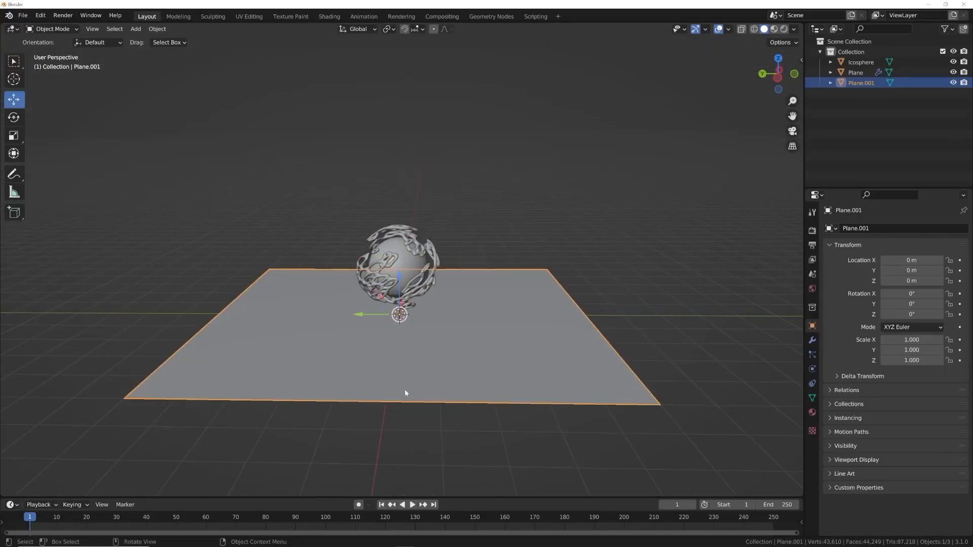
scroll(435, 412, down, 2)
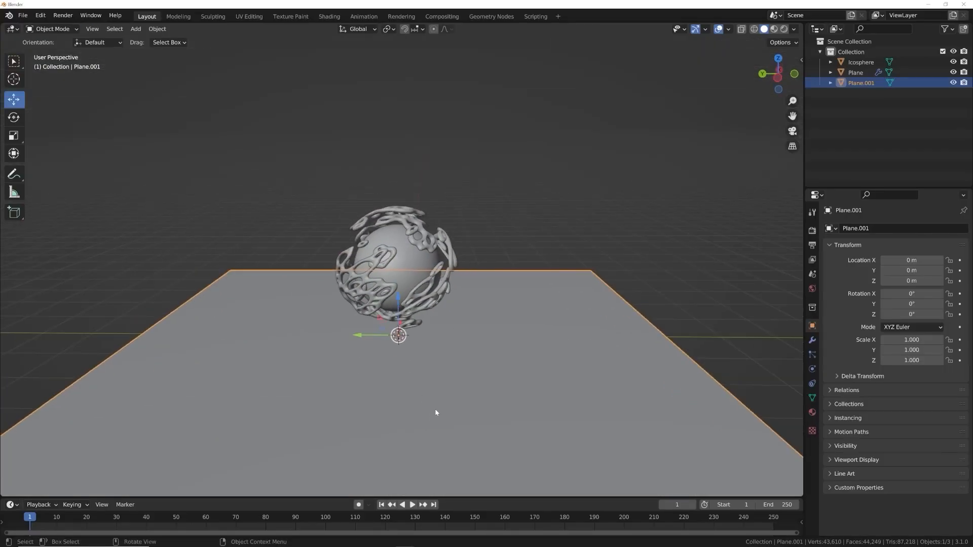
click(811, 232)
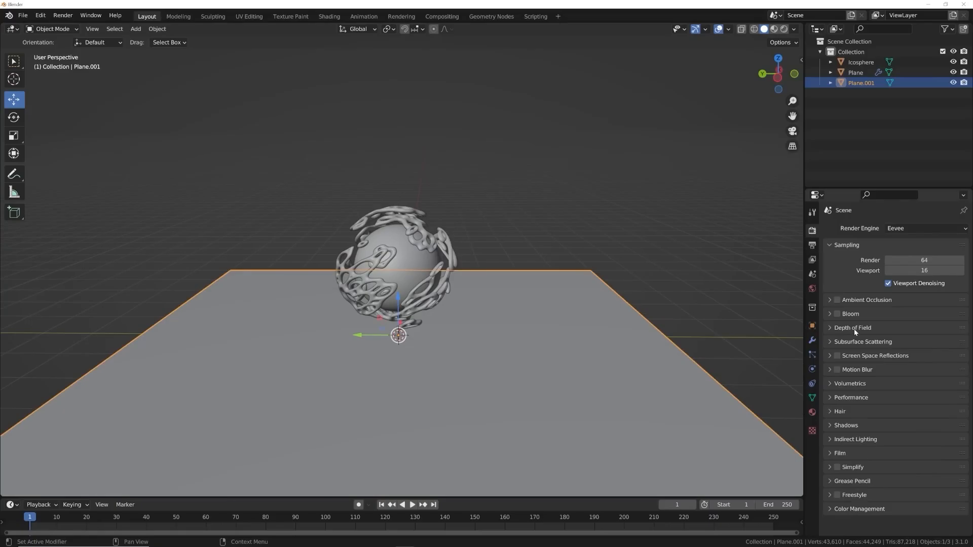
click(811, 245)
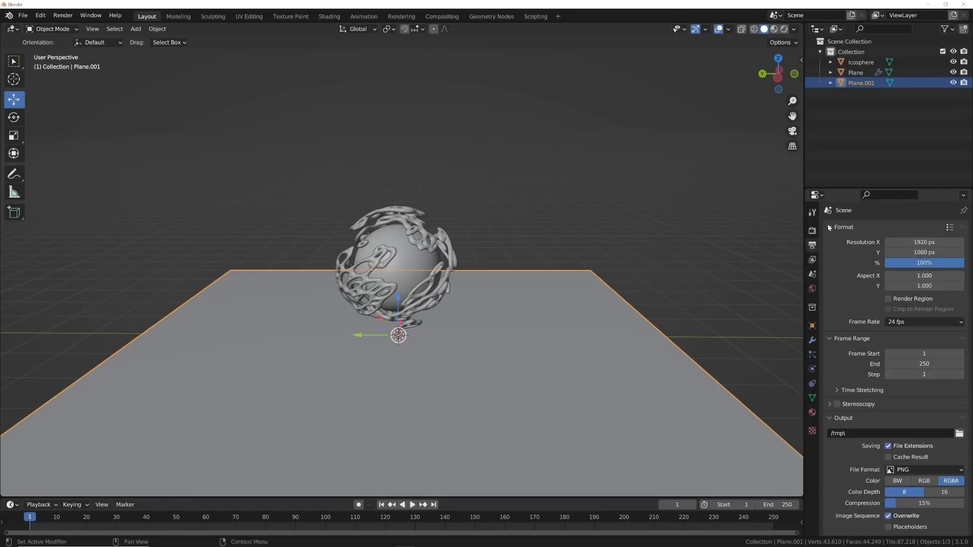
click(812, 230)
click(904, 228)
click(896, 263)
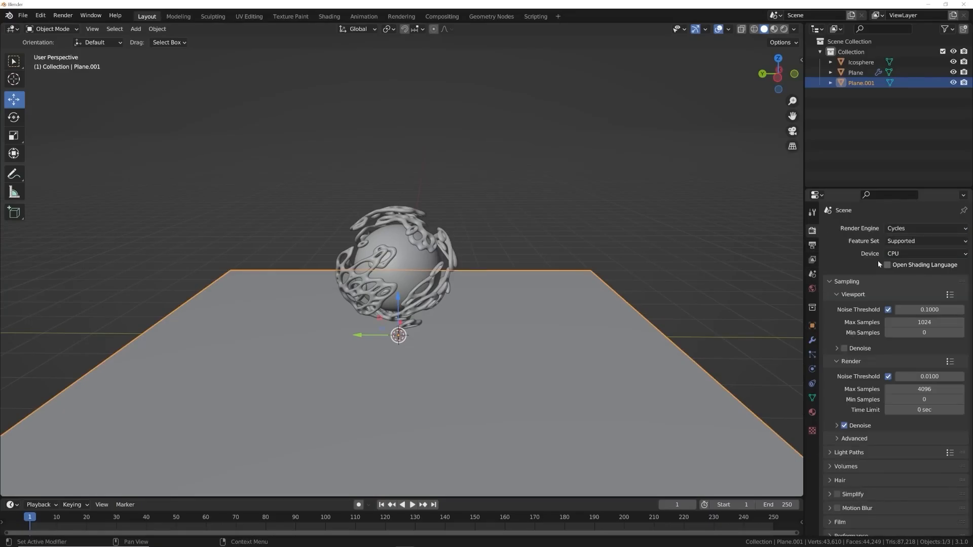
click(897, 256)
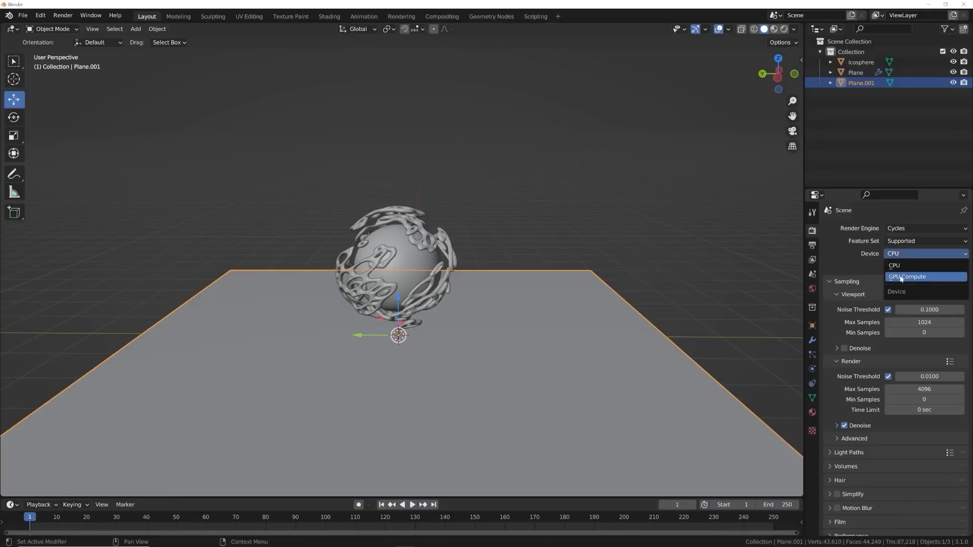
click(896, 278)
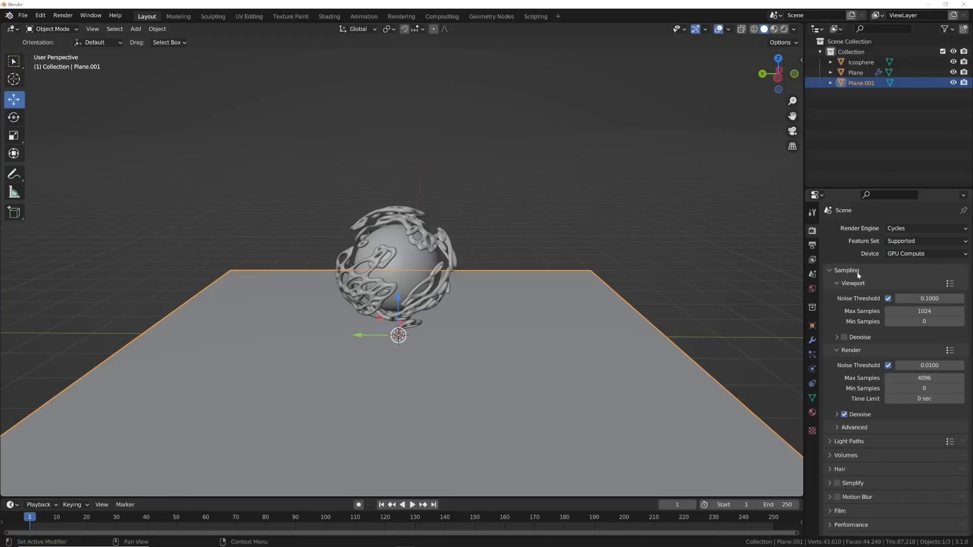
- Set the maximum samples to 32 for the viewport and 300 for the render
click(918, 311)
text(3)
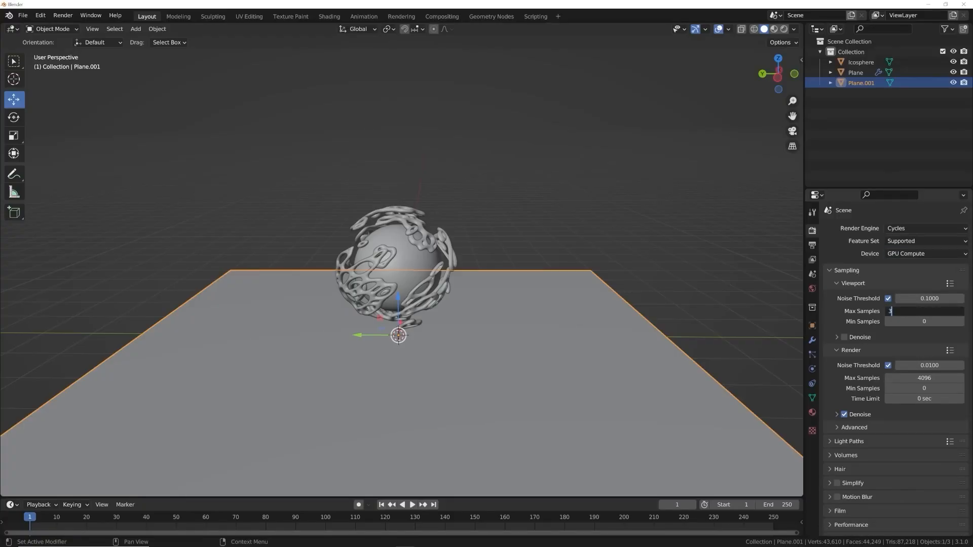
text(2)
key(Return)
click(923, 378)
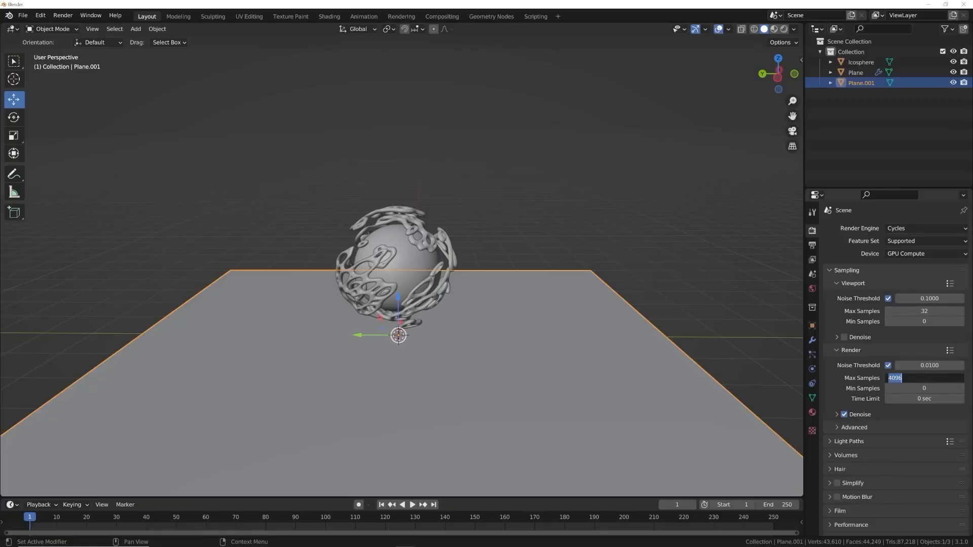
text(300)
key(Return)
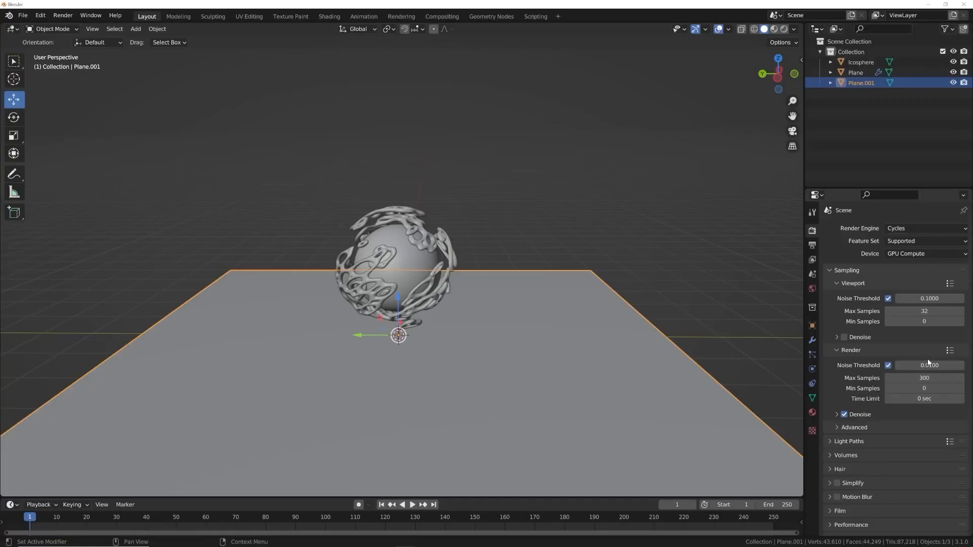
- Set all the Light Paths max bounces, from Total through Transparent, to 1
click(579, 285)
middle_drag(579, 285, 589, 258)
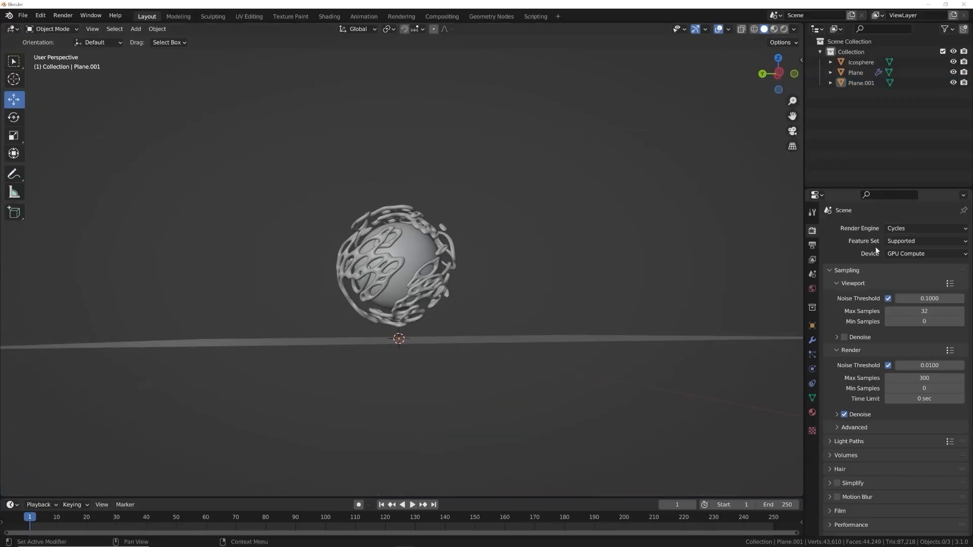
middle_drag(751, 254, 752, 262)
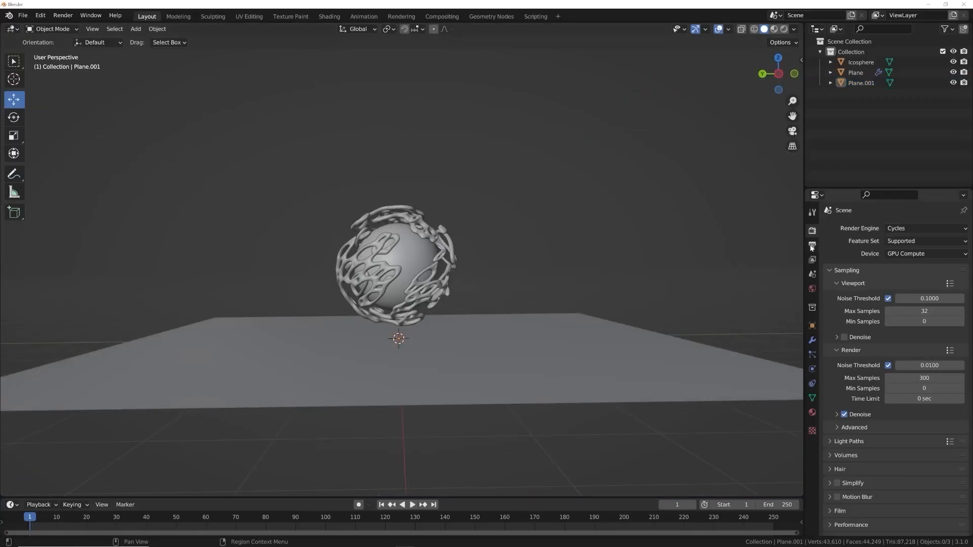
scroll(869, 373, down, 3)
click(849, 391)
scroll(856, 392, down, 2)
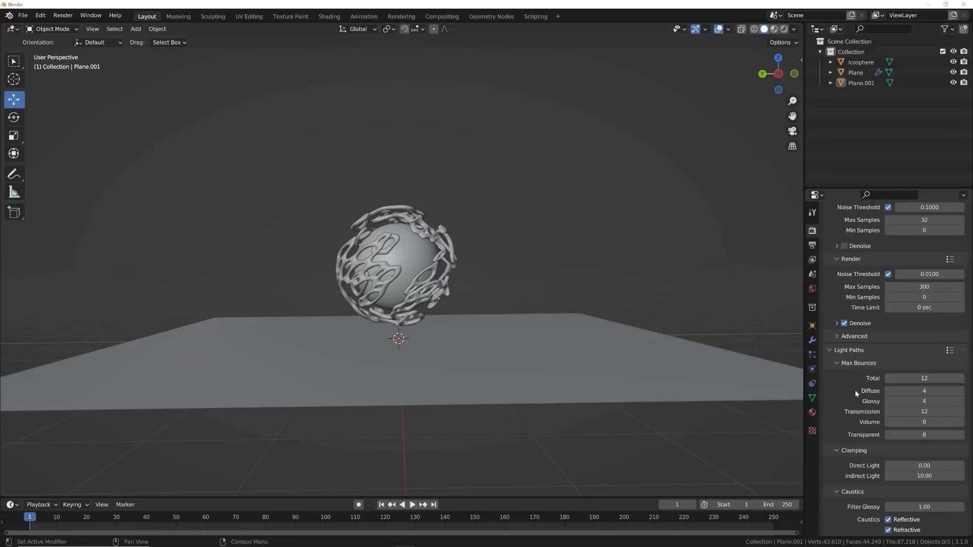
drag(924, 378, 924, 434)
text(1)
key(Return)
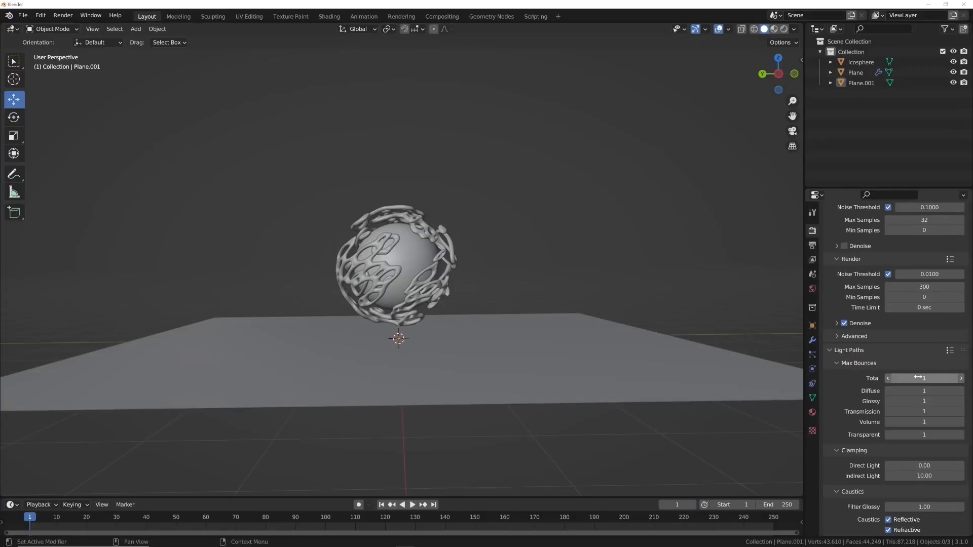
- Disable both reflective and refractive caustics in the Light Paths settings
scroll(888, 482, down, 3)
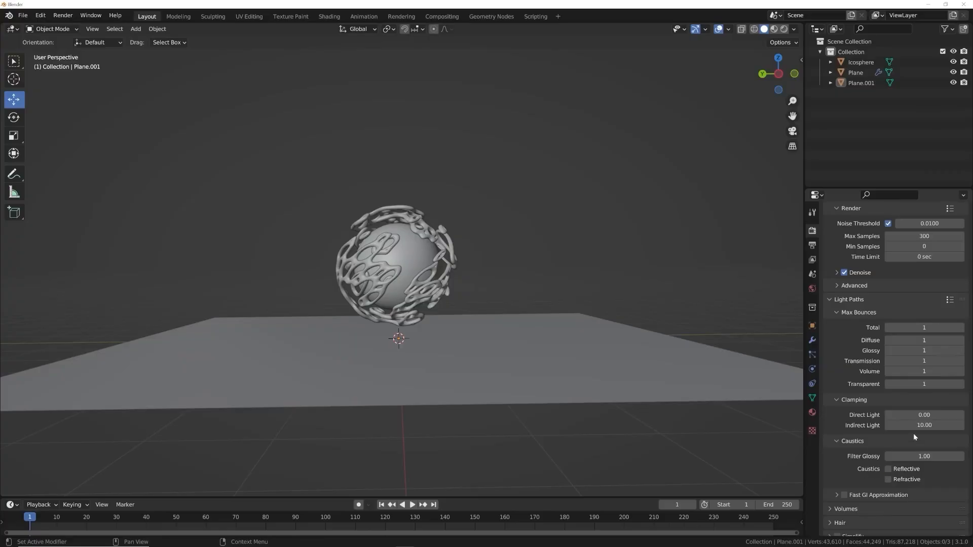
scroll(914, 437, up, 7)
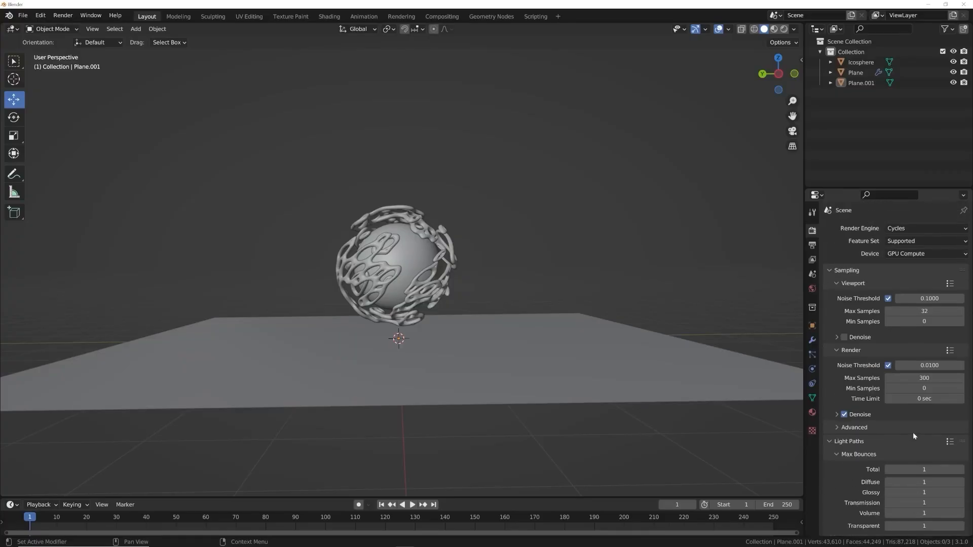
scroll(913, 433, down, 5)
scroll(915, 439, up, 5)
scroll(907, 486, down, 2)
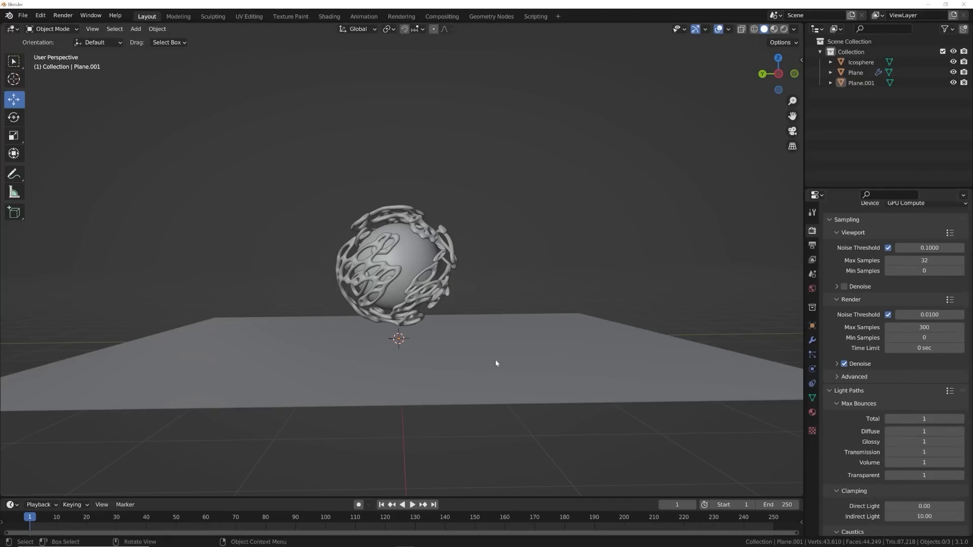
- Switch to the Shading workspace, closing its file browser and image editor areas, and select the ground plane
middle_drag(519, 343, 512, 302)
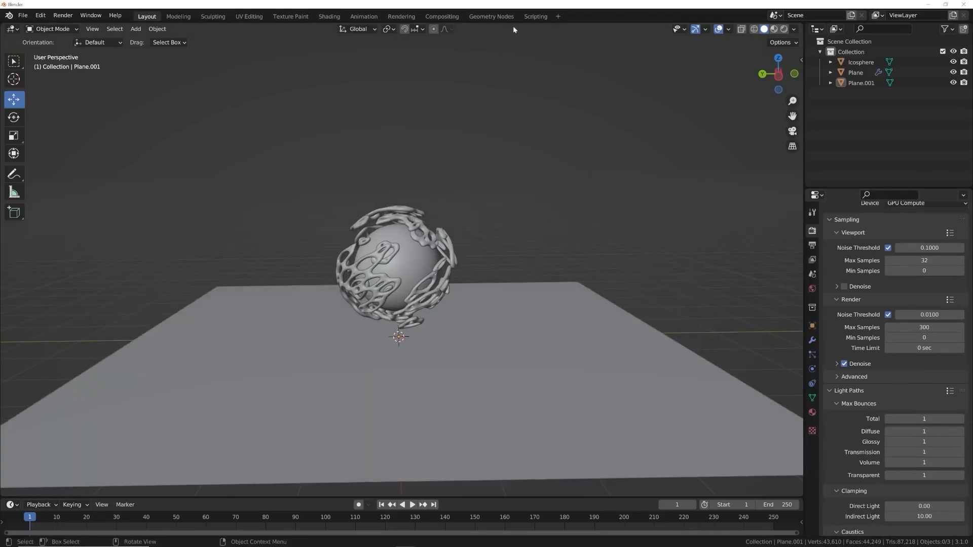
click(329, 16)
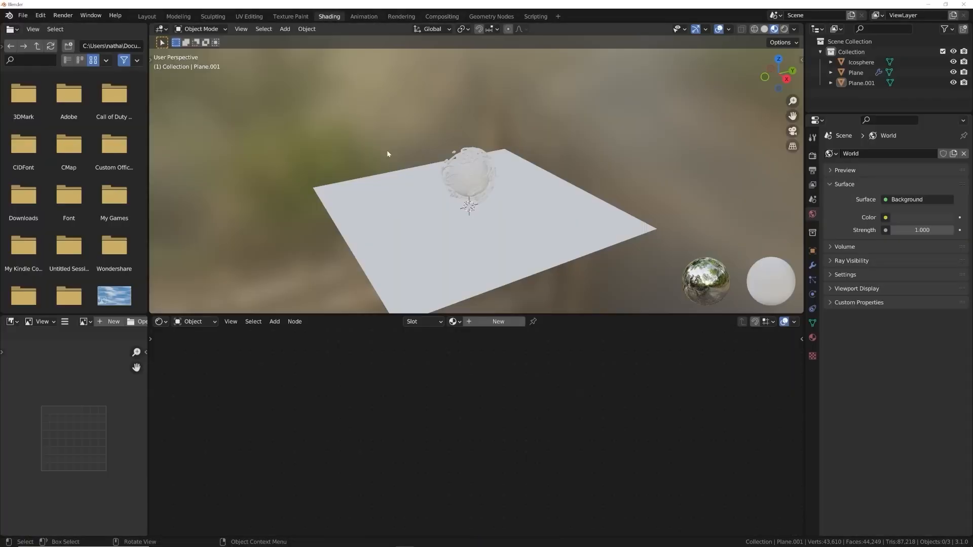
middle_drag(387, 150, 138, 270)
drag(133, 311, 76, 324)
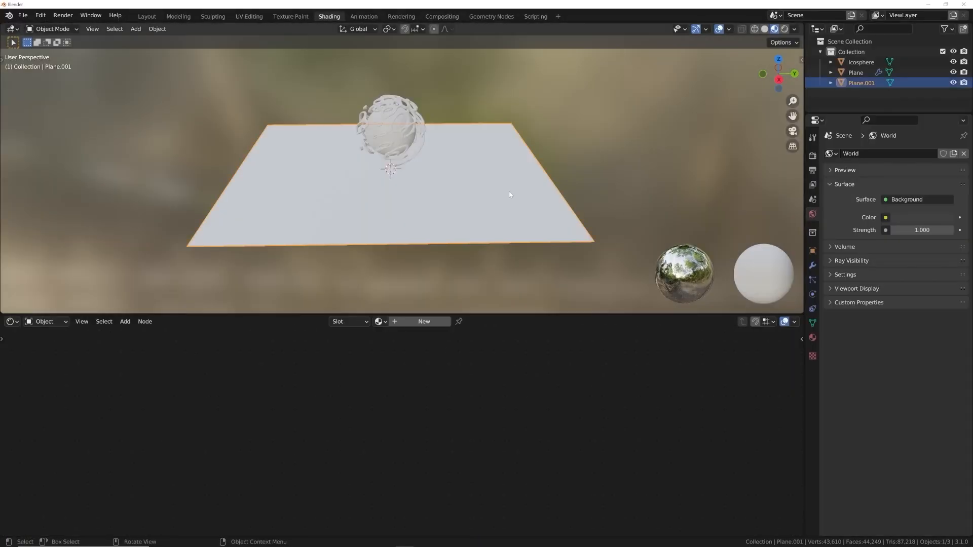
- Create a new material on the ground plane and enlarge the shader node editor area
click(419, 321)
drag(476, 314, 477, 247)
middle_drag(406, 261, 407, 332)
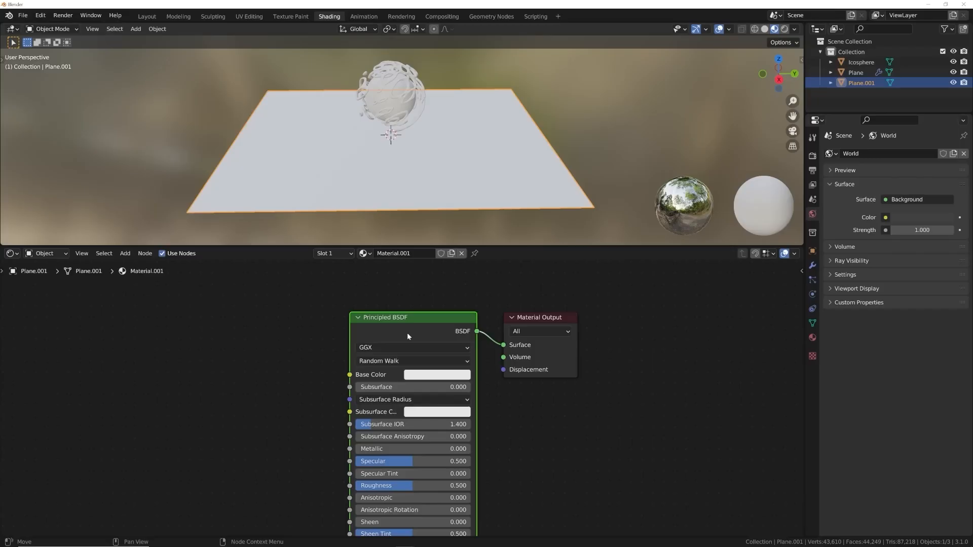
- Add a linked Texture Coordinate, Mapping and Image Texture setup to the Principled BSDF base color and arrange the nodes beside it
key(ctrl+t)
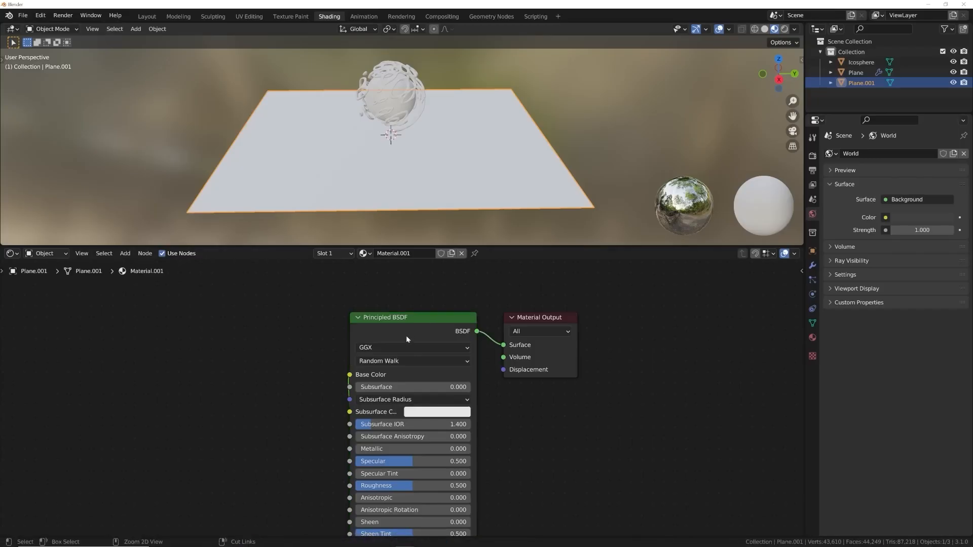
scroll(405, 336, down, 5)
key(g)
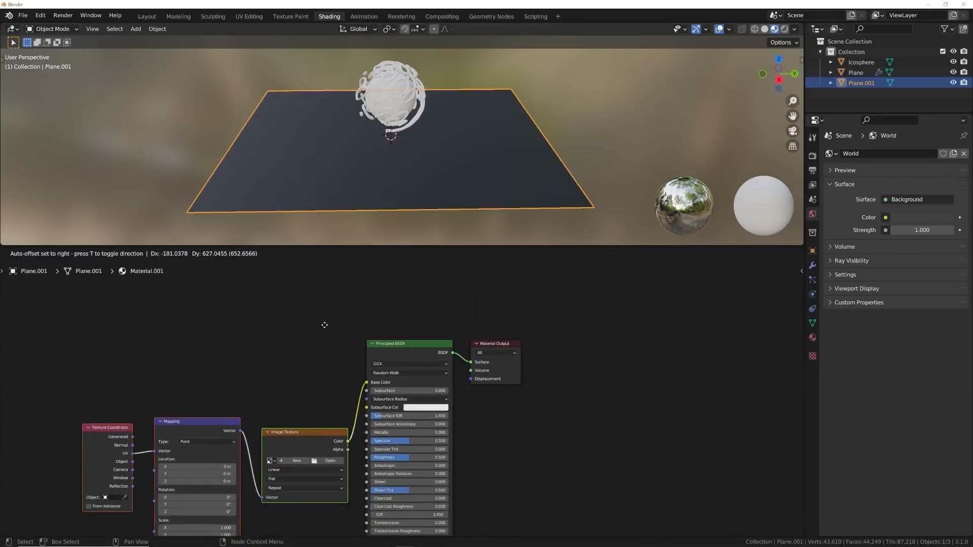
click(323, 284)
drag(324, 386, 320, 363)
scroll(333, 361, up, 2)
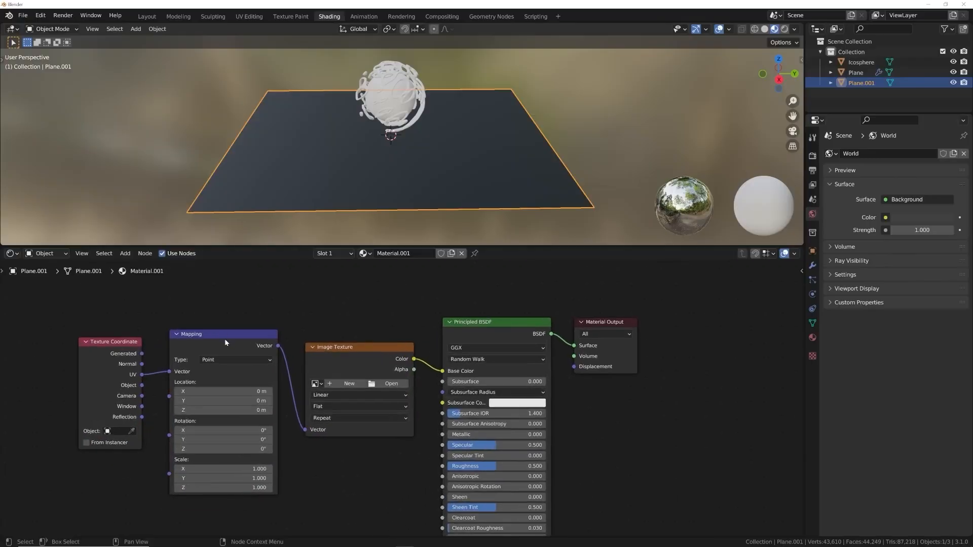
drag(126, 345, 115, 333)
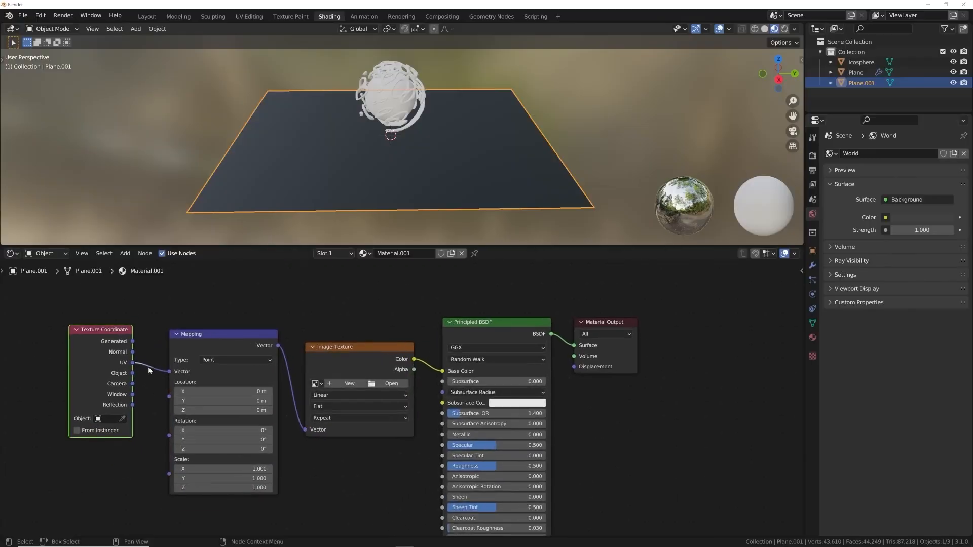
- Load Rock016_4K_Color.jpg from the Desktop rocks folder into the Image Texture node and view it on the ground plane
click(391, 384)
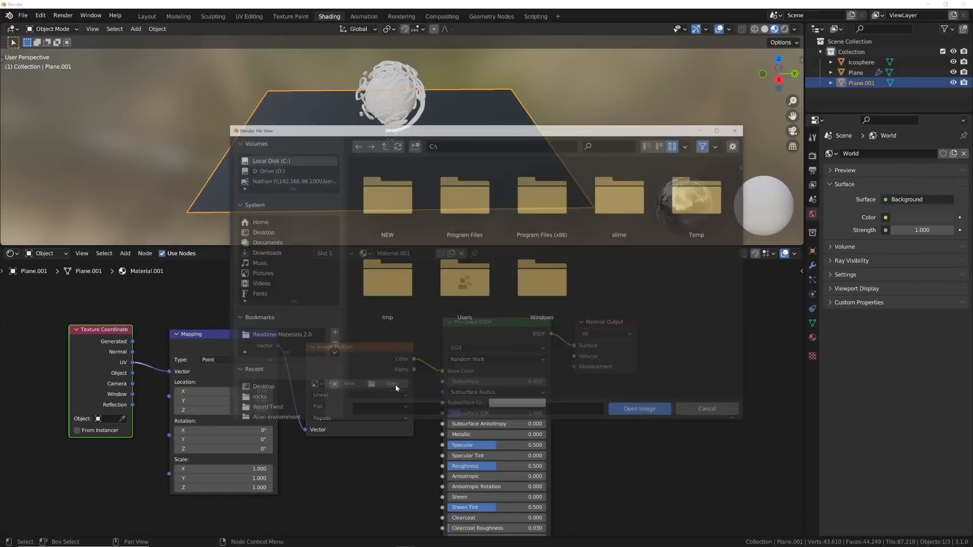
click(259, 231)
scroll(533, 310, down, 1)
scroll(568, 314, down, 4)
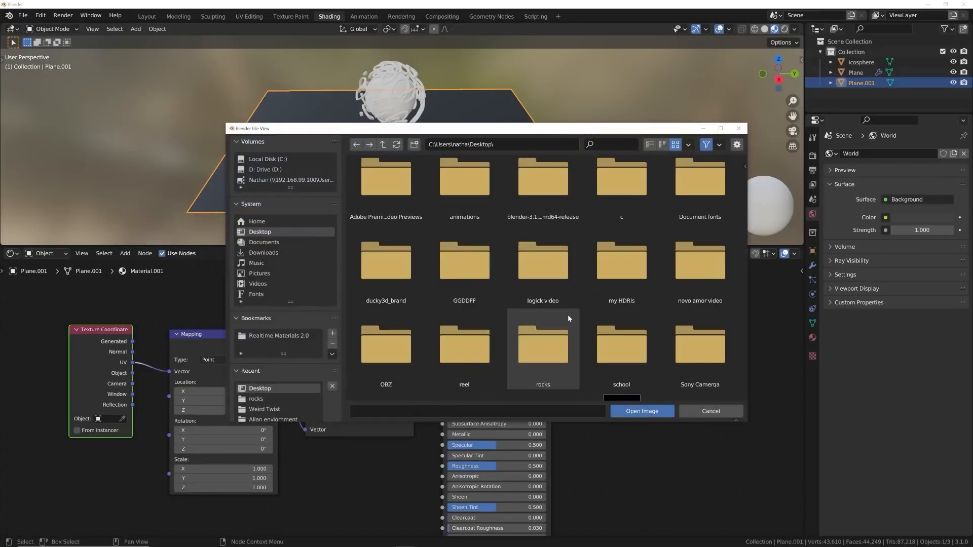
double_click(570, 314)
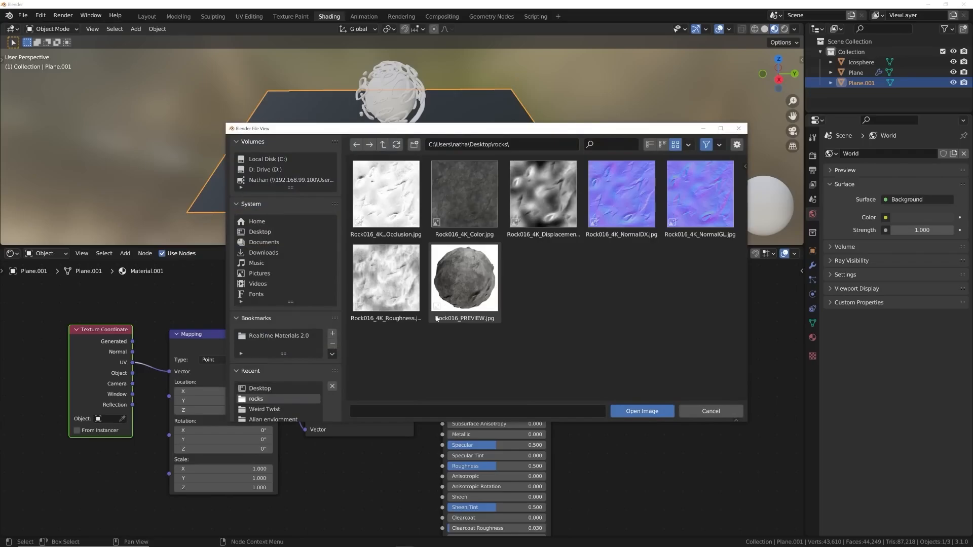
double_click(460, 204)
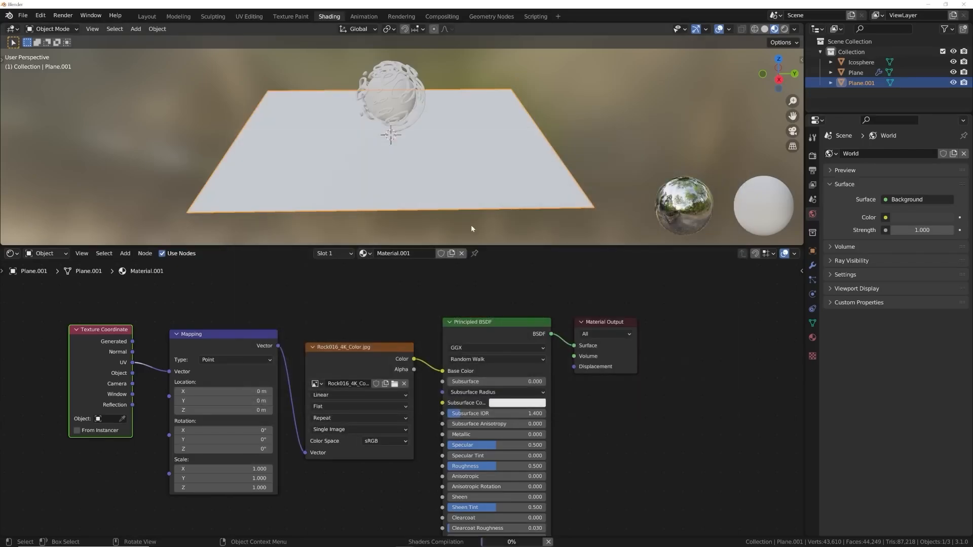
middle_drag(479, 212, 429, 59)
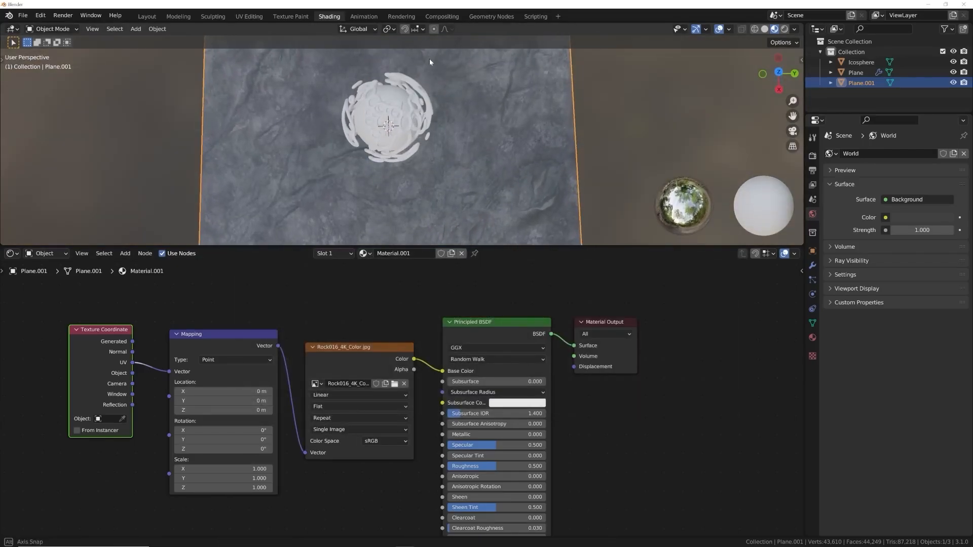
middle_drag(471, 136, 487, 83)
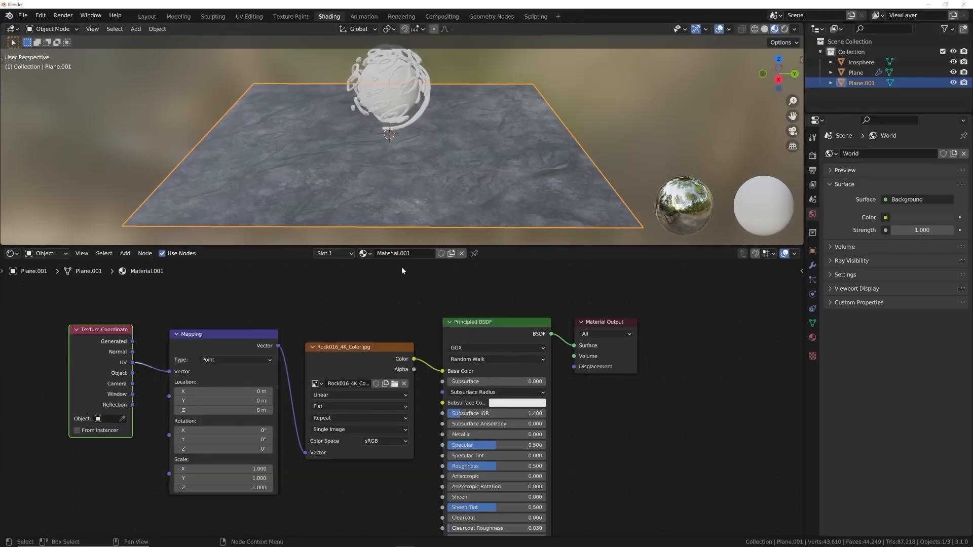
- Duplicate the color texture node, place the copy beneath it and connect the Mapping vector to the copy
scroll(372, 360, down, 1)
drag(360, 400, 366, 300)
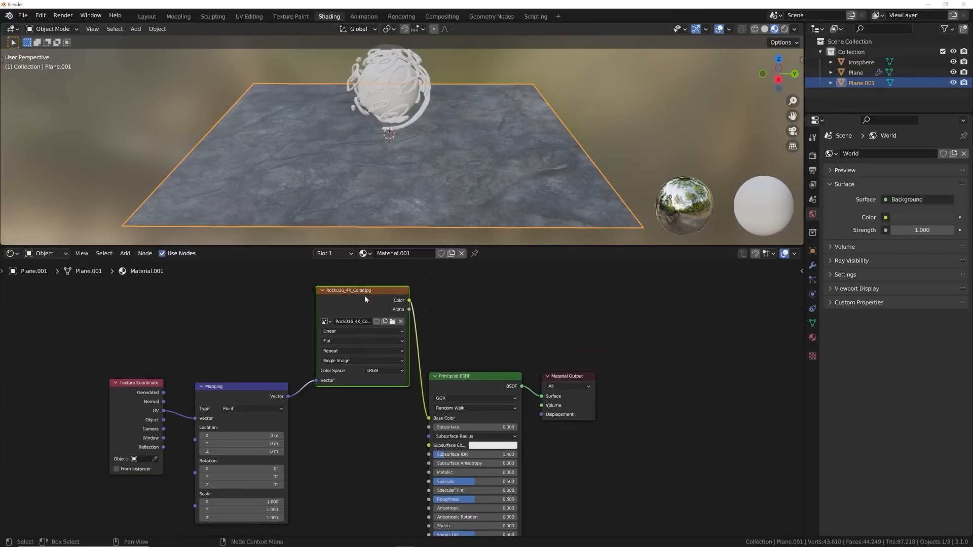
key(shift+d)
click(364, 411)
drag(289, 396, 322, 494)
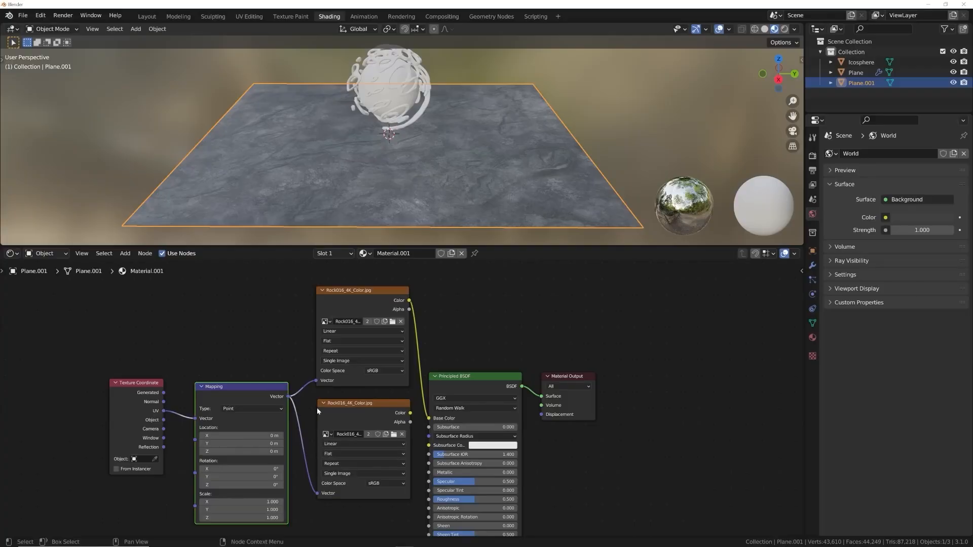
- Make the duplicated texture's image single-user with Non-Color space, and replace the image with Rock016_4K_Roughness.jpg
scroll(340, 381, up, 2)
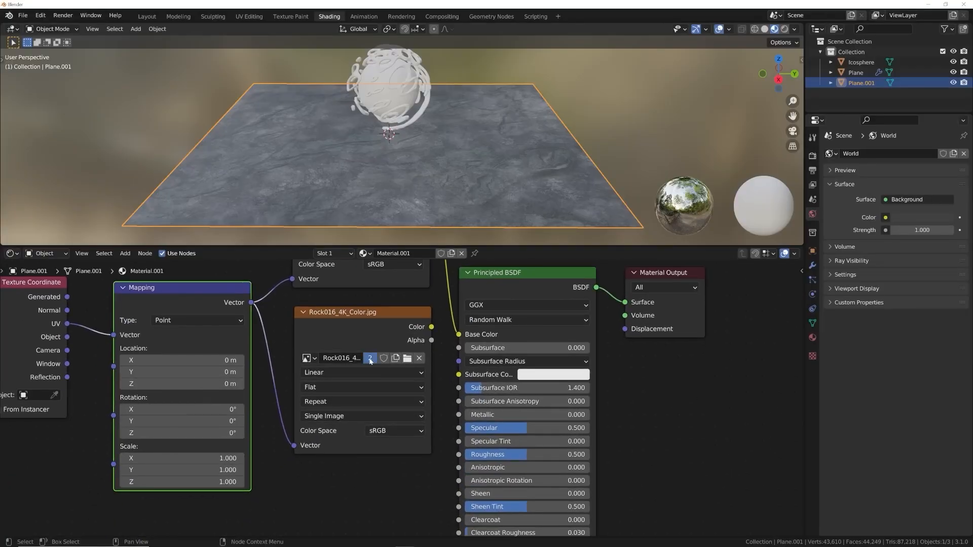
click(402, 434)
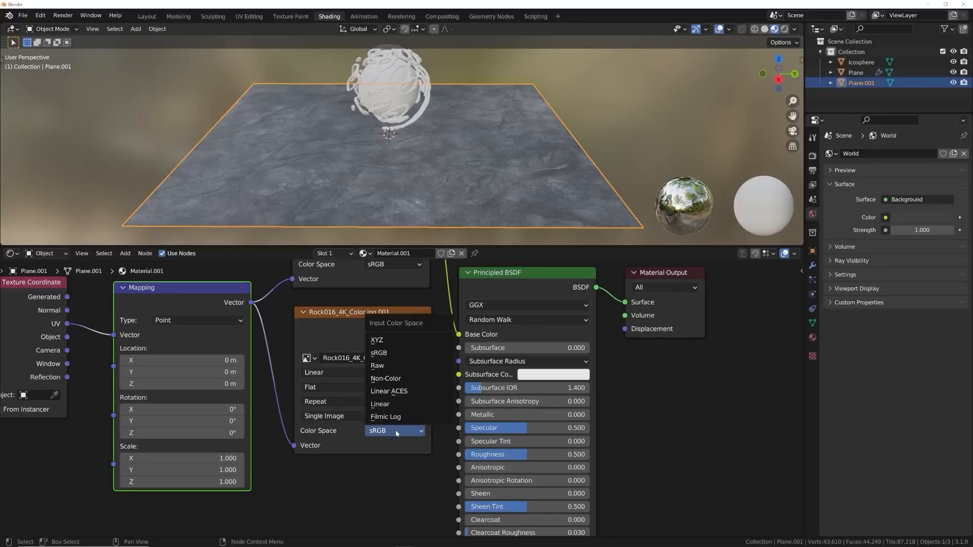
click(386, 378)
click(415, 359)
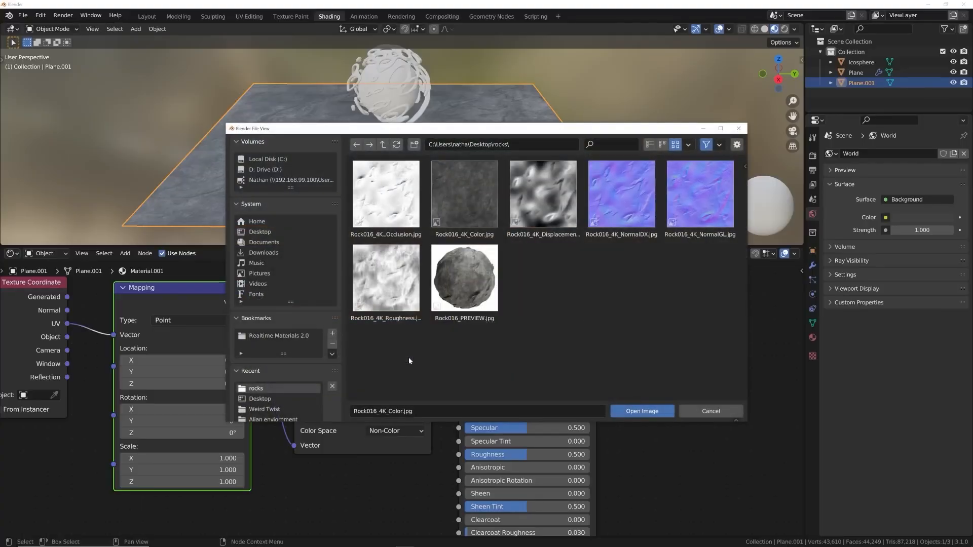
double_click(385, 284)
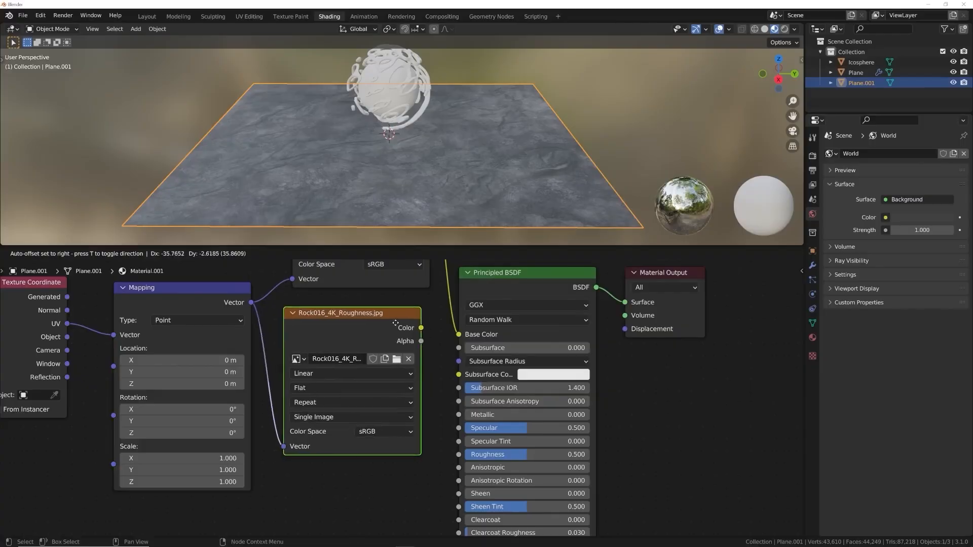
- Connect the roughness texture's Color output to the Roughness input of the Principled BSDF
drag(419, 330, 459, 455)
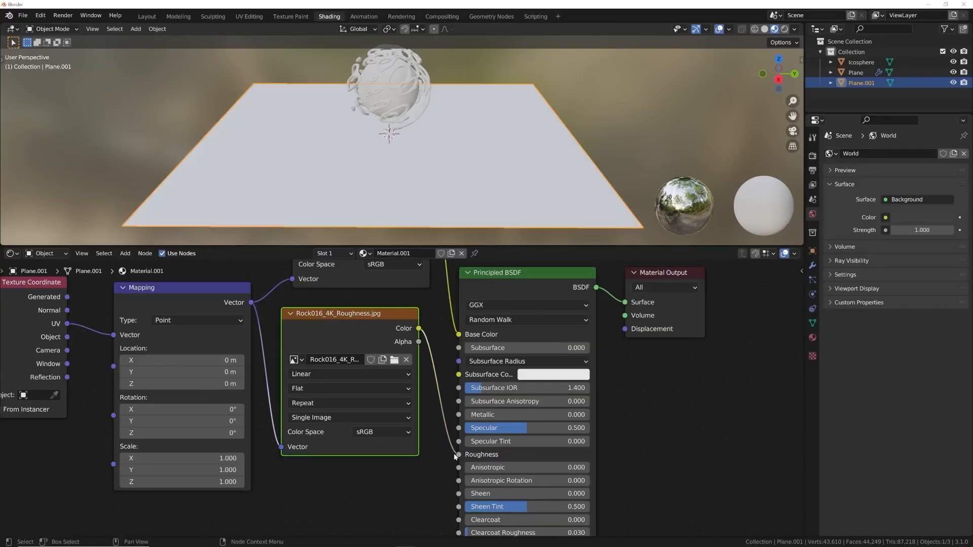
mouse_move(422, 213)
middle_down()
mouse_move(421, 230)
mouse_move(420, 184)
mouse_move(419, 199)
middle_up()
scroll(405, 398, down, 6)
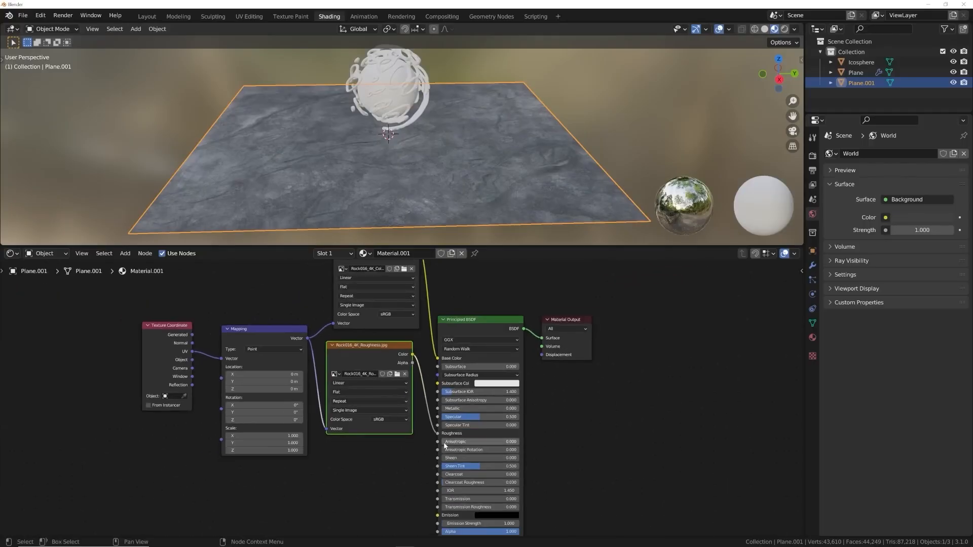
middle_drag(619, 400, 588, 393)
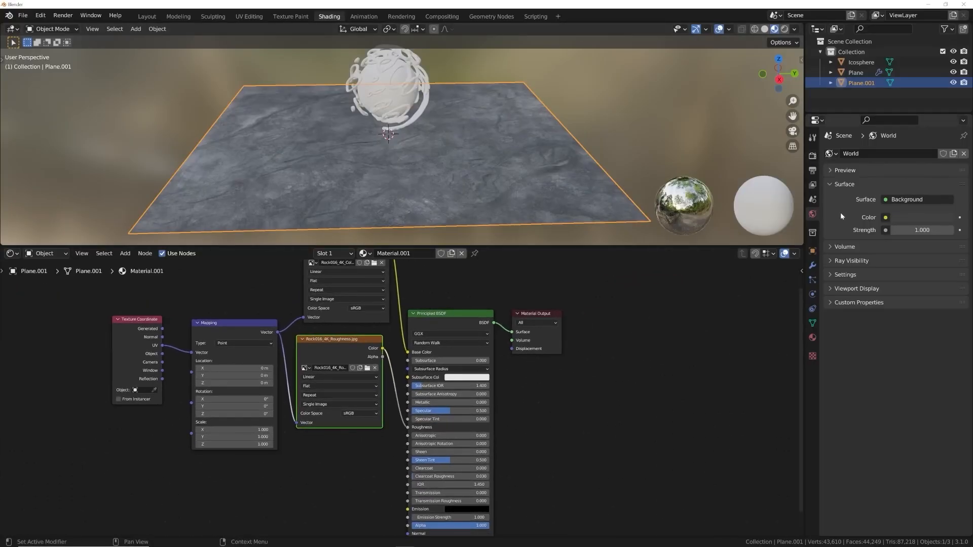
- Add a Displacement node to the ground plane's material
key(shift+a)
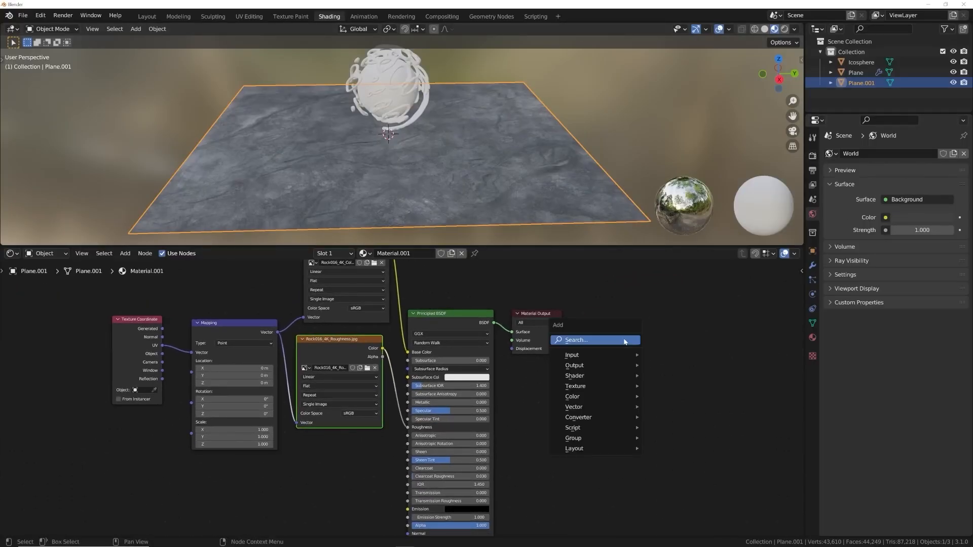
mouse_move(582, 338)
text(dis)
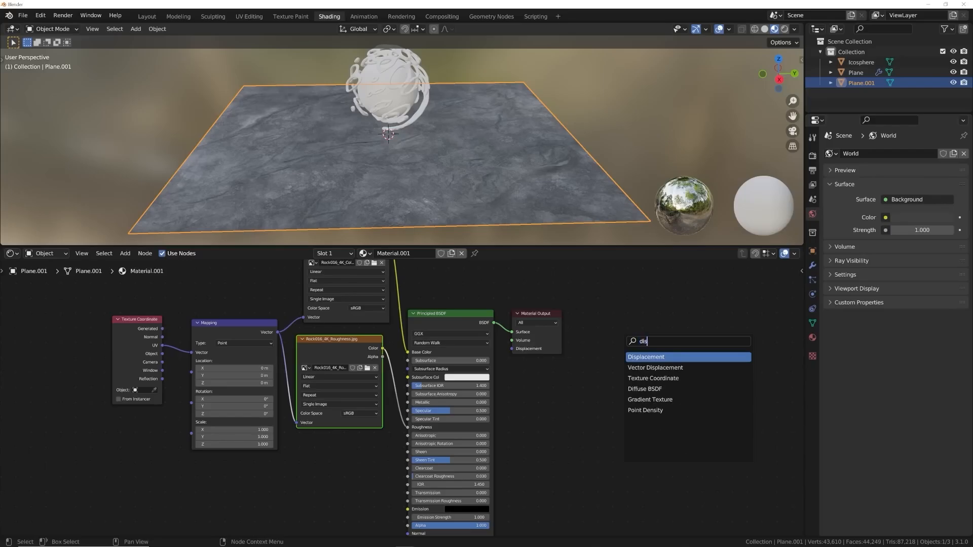
click(669, 357)
click(588, 449)
- Place the Displacement and Material Output nodes below the Principled BSDF and connect the Displacement output to the Material Output's Displacement input
middle_drag(580, 440, 573, 329)
drag(572, 330, 472, 466)
scroll(601, 343, down, 1)
middle_drag(545, 306, 511, 349)
drag(491, 260, 502, 458)
scroll(491, 384, up, 3)
drag(497, 355, 554, 348)
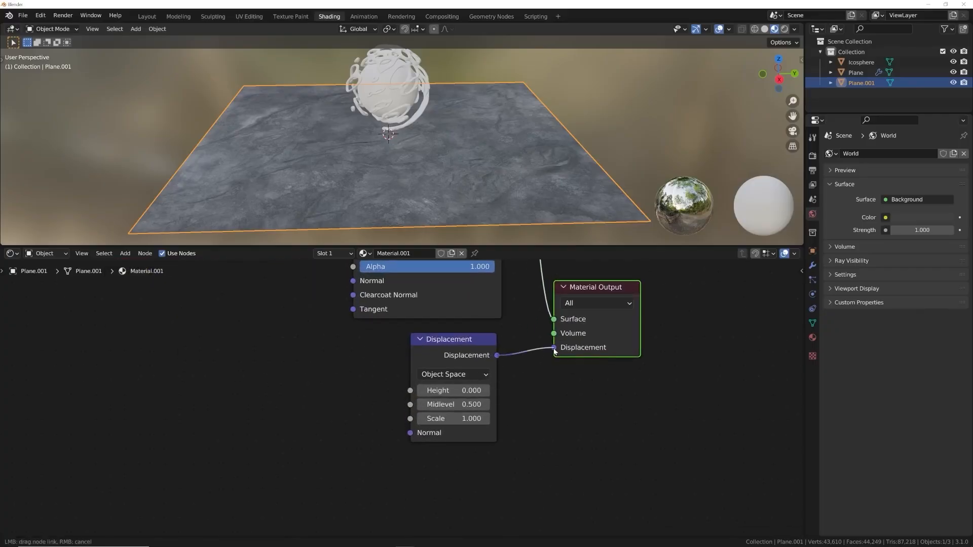
- Move the Texture Coordinate and Mapping nodes lower in the graph, below and beside the roughness texture
scroll(478, 332, down, 4)
middle_drag(486, 371, 511, 418)
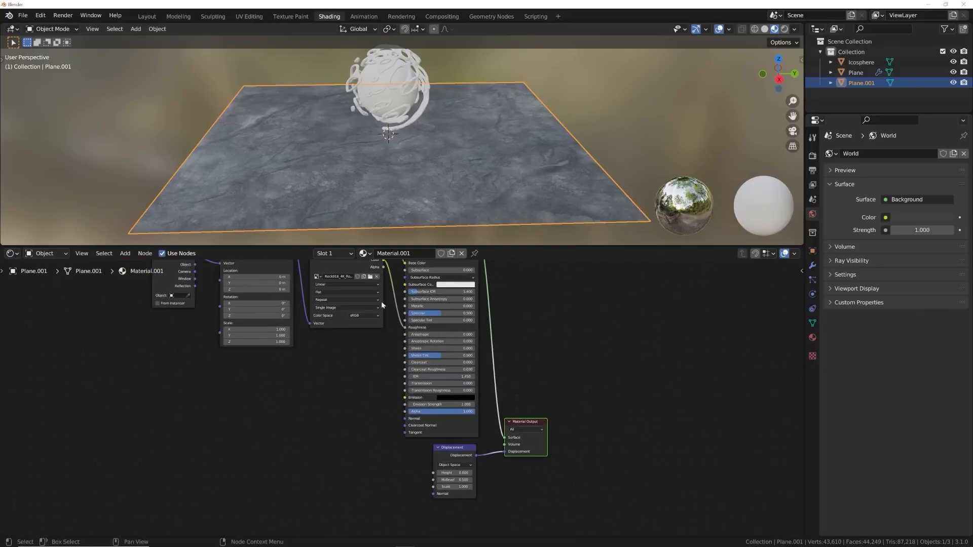
middle_drag(381, 301, 417, 359)
drag(284, 296, 264, 409)
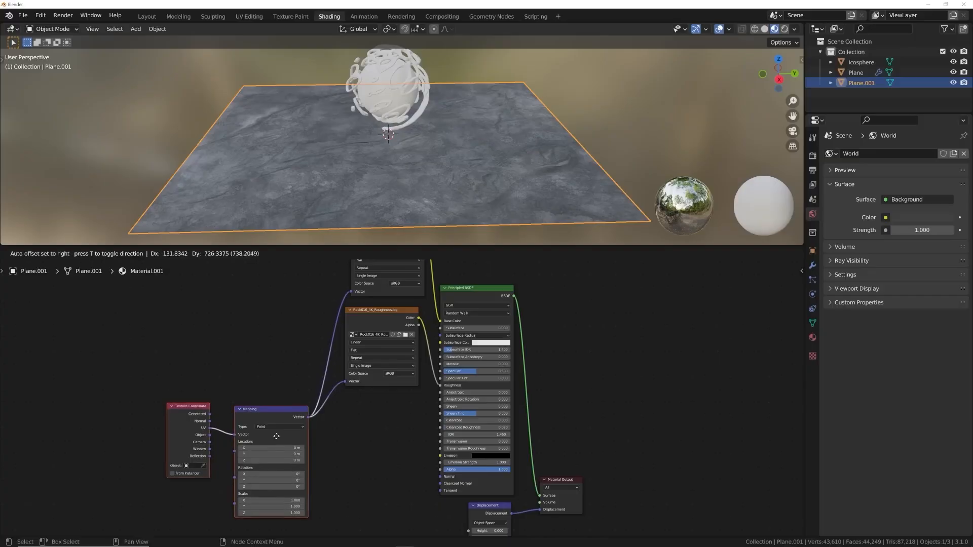
- Duplicate the roughness texture below the original with a single-user image, and connect the Mapping node's Vector output to its Vector input
click(375, 310)
key(shift+d)
click(375, 460)
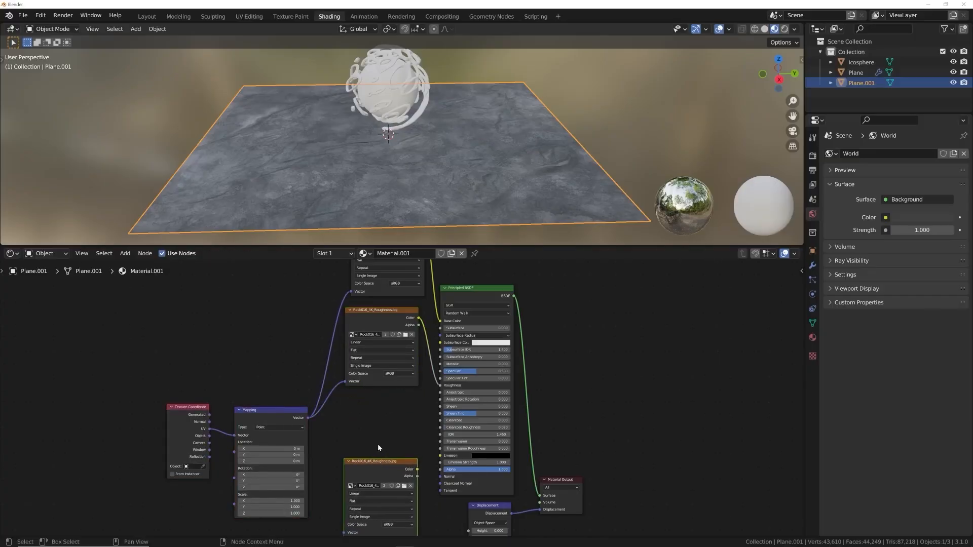
middle_drag(340, 453, 376, 327)
scroll(358, 315, up, 3)
drag(332, 266, 378, 408)
drag(332, 264, 378, 408)
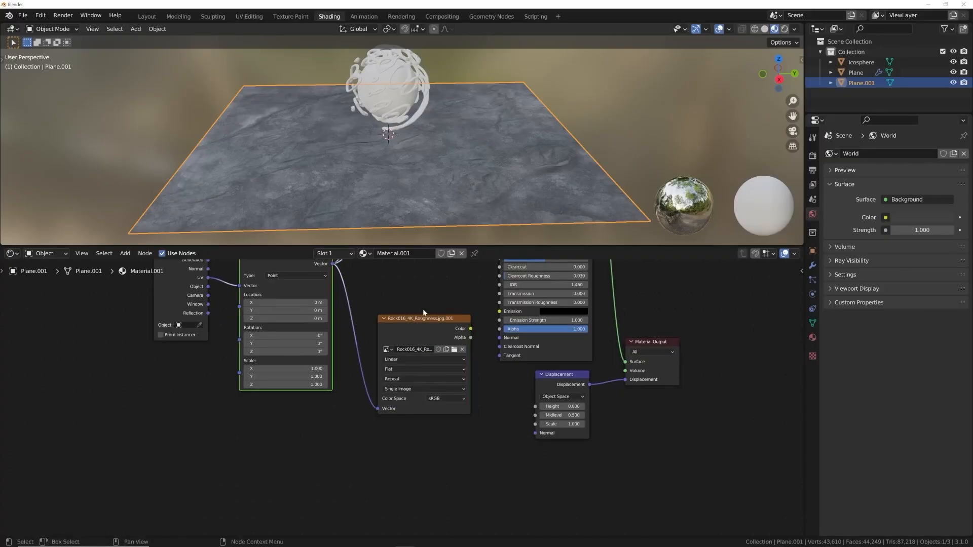
- Set the original roughness texture's color space to Non-Color
middle_drag(423, 313, 404, 481)
scroll(415, 421, down, 1)
middle_drag(415, 421, 403, 384)
scroll(433, 348, up, 6)
middle_drag(431, 327, 403, 496)
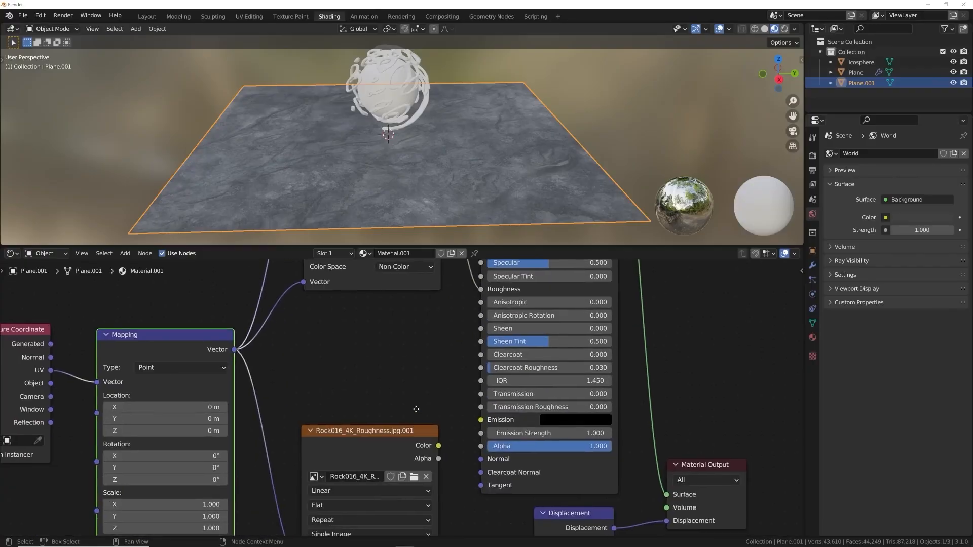
click(417, 466)
click(403, 474)
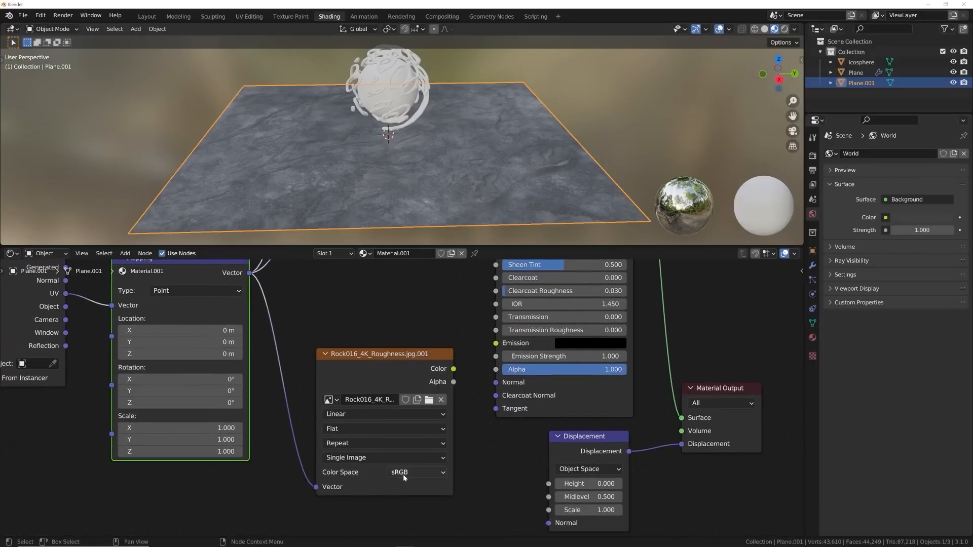
- Replace the duplicated texture's image with Rock016_4K_Displacement.jpg and set its color space to Non-Color
click(428, 399)
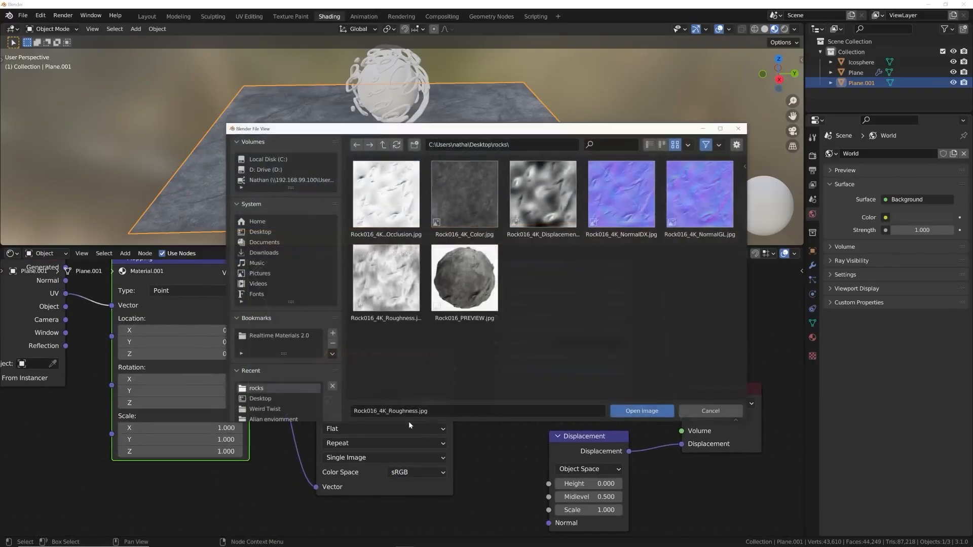
double_click(550, 200)
click(419, 472)
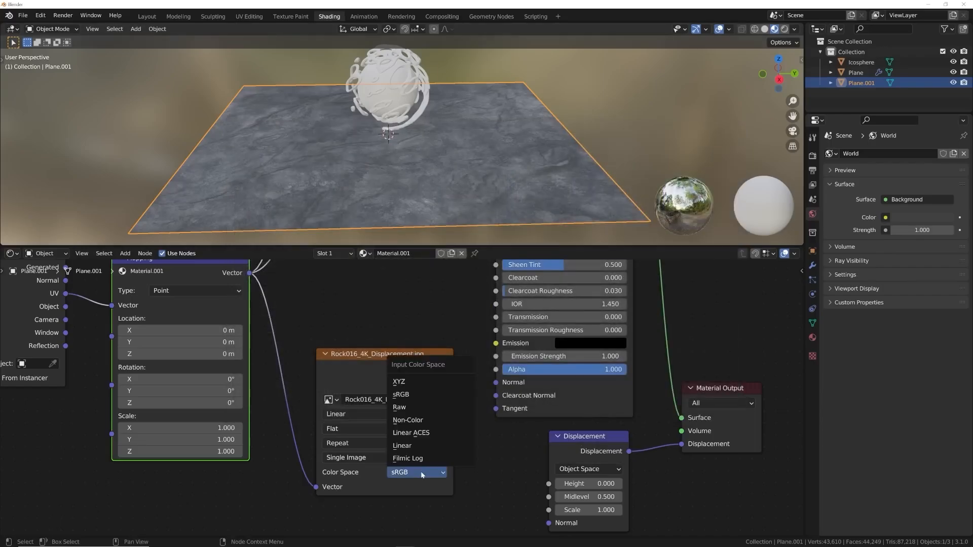
click(421, 420)
- Connect the displacement texture's Color output to the Midlevel input of the Displacement node
middle_drag(424, 335, 396, 441)
scroll(396, 441, down, 4)
middle_drag(391, 358, 354, 459)
scroll(355, 459, down, 1)
middle_drag(375, 527, 396, 334)
scroll(374, 360, up, 5)
drag(390, 317, 498, 445)
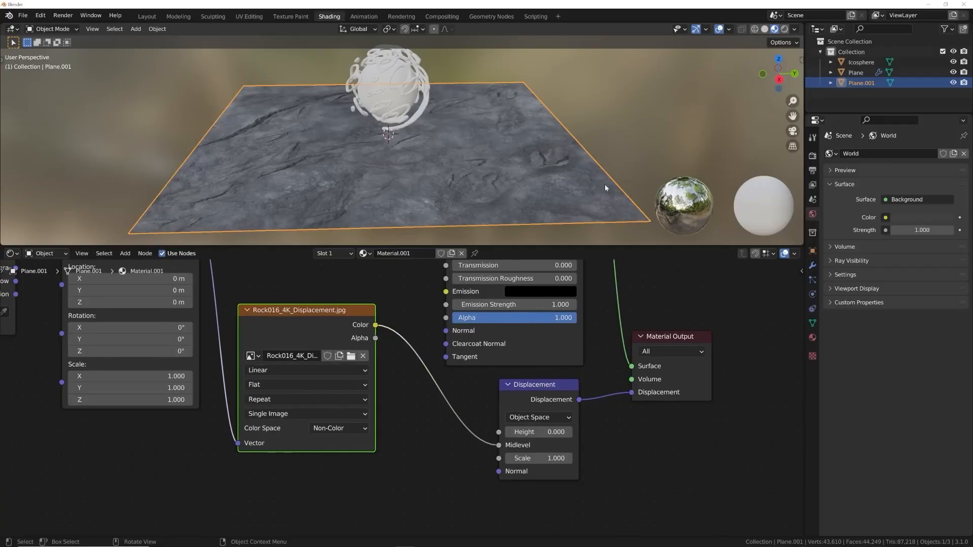
- Switch the viewport to Rendered shading lit by the preview HDRI instead of the scene world, and view the ground up close
scroll(604, 184, up, 3)
mouse_move(509, 217)
middle_down()
mouse_move(507, 182)
mouse_move(536, 179)
mouse_move(558, 225)
mouse_move(500, 233)
mouse_move(498, 220)
middle_up()
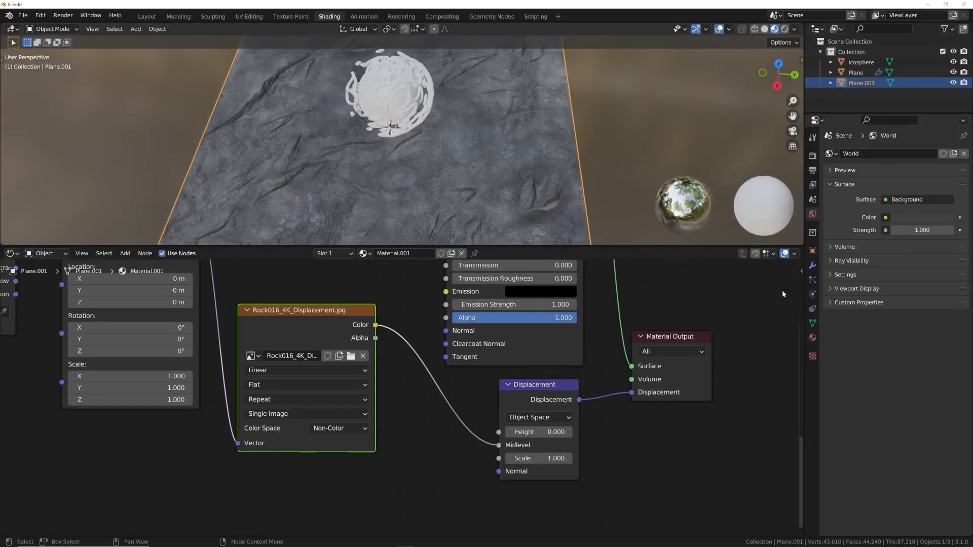
click(785, 29)
click(780, 29)
click(726, 82)
mouse_move(557, 171)
middle_down()
mouse_move(552, 133)
mouse_move(541, 174)
mouse_move(576, 122)
mouse_move(574, 133)
middle_up()
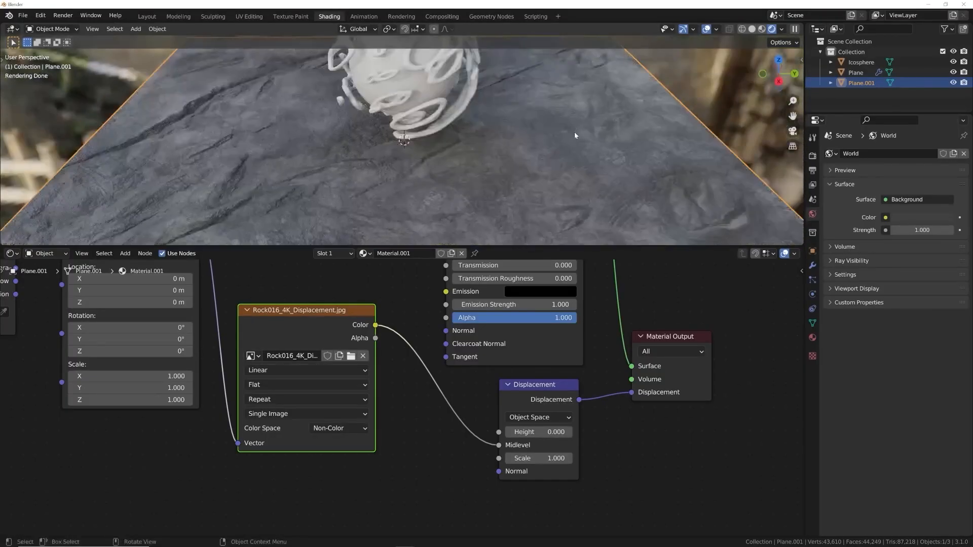
- Set the ground material's surface displacement method to Displacement and Bump
click(812, 337)
scroll(915, 454, down, 10)
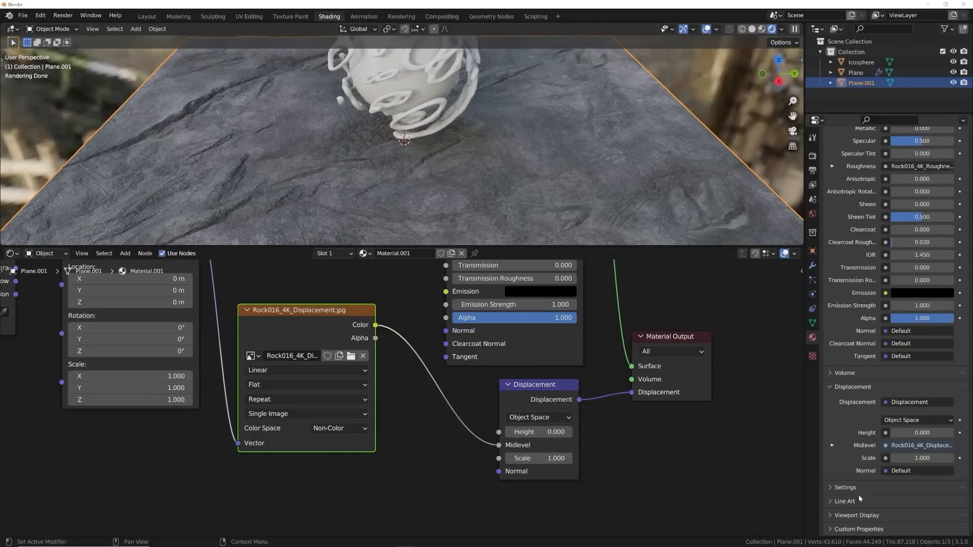
click(848, 487)
scroll(882, 481, down, 5)
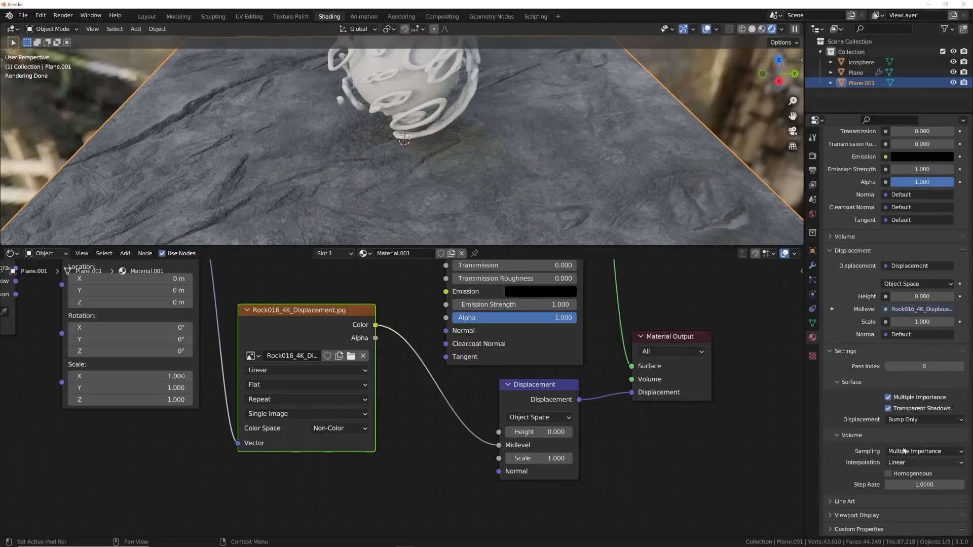
click(911, 421)
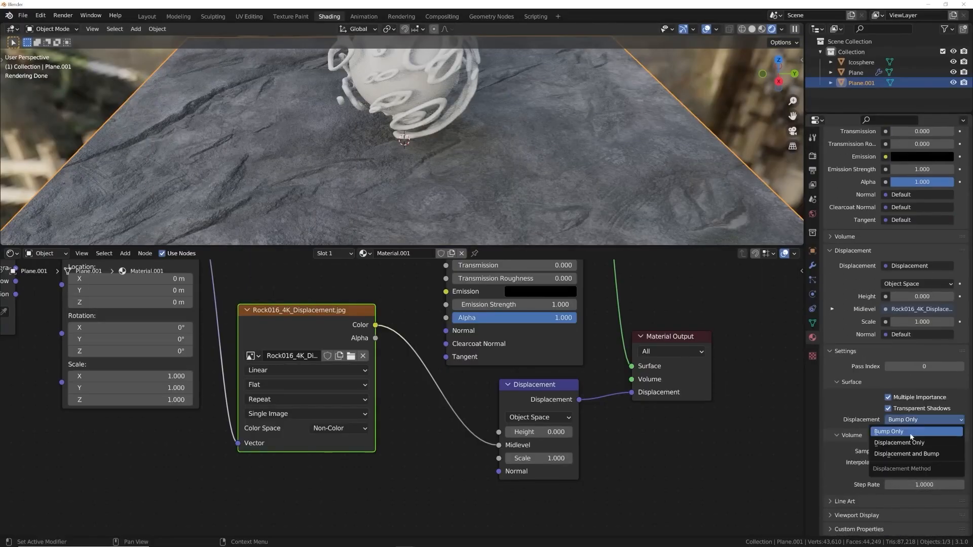
click(909, 452)
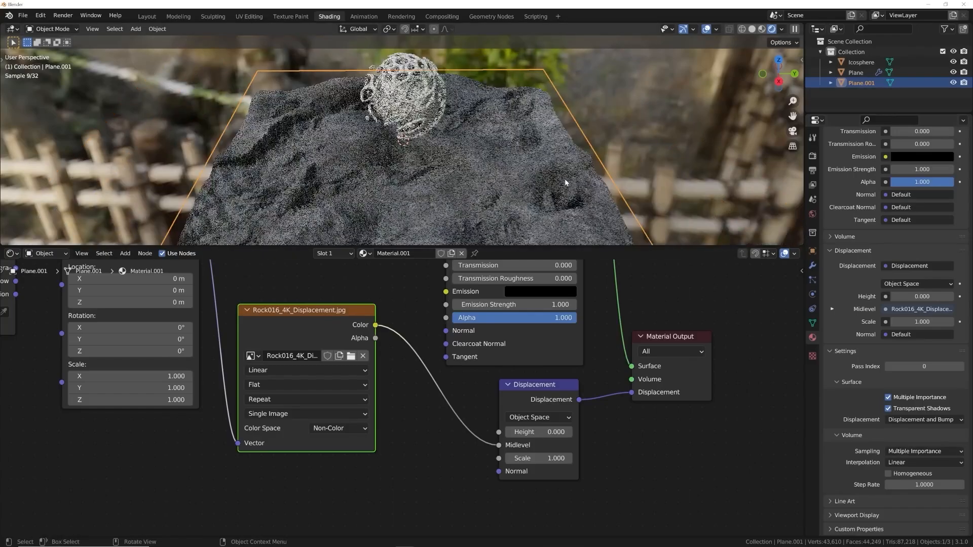
- Add a Subdivision Surface modifier to the ground plane and shade the plane smooth
click(812, 265)
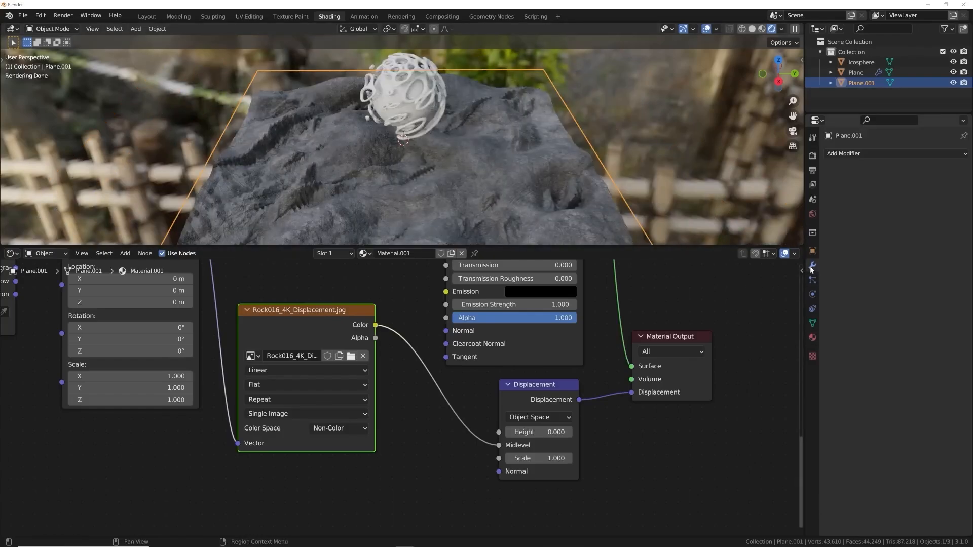
click(846, 154)
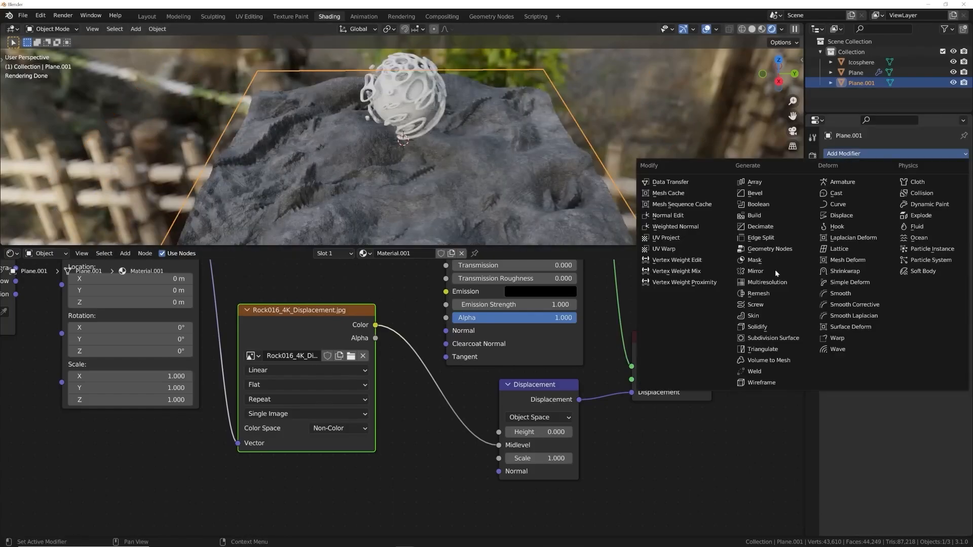
click(773, 338)
right_click(596, 143)
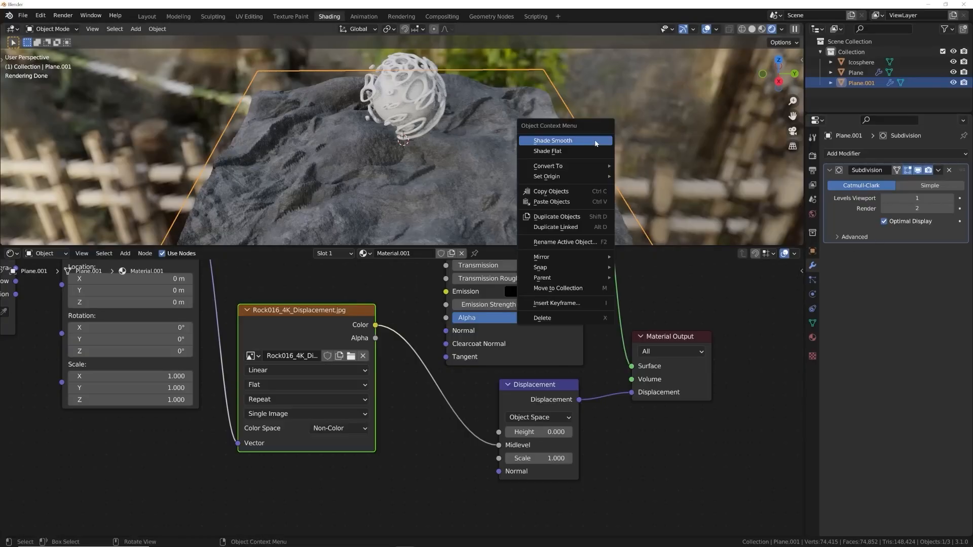
click(596, 144)
mouse_move(562, 142)
middle_down()
mouse_move(560, 200)
mouse_move(559, 124)
middle_up()
scroll(552, 152, up, 2)
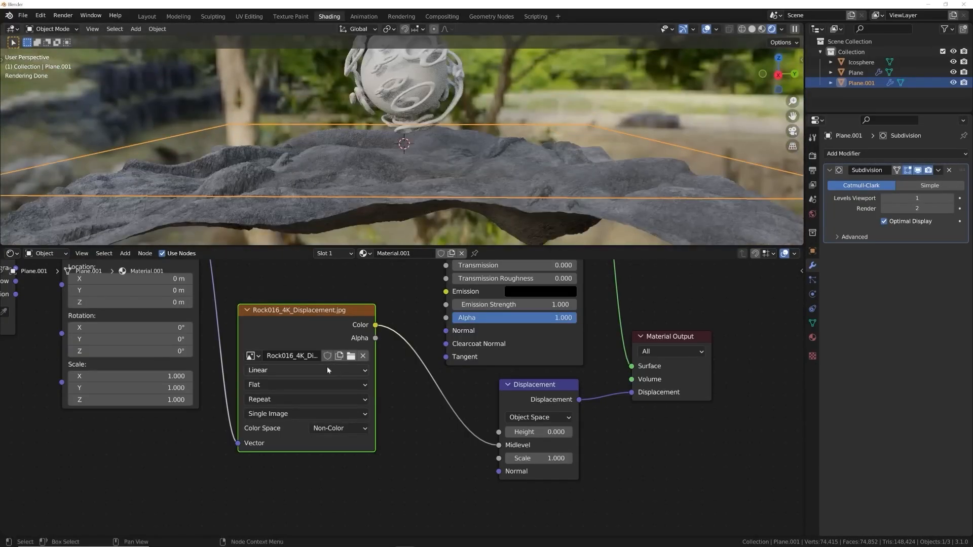
middle_drag(371, 127, 373, 181)
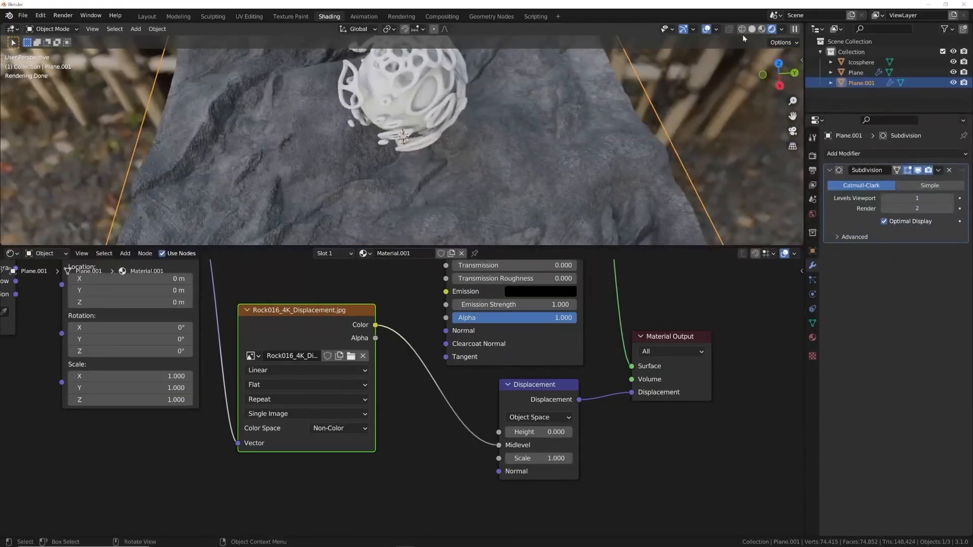
- Switch the viewport to Material Preview and set the Mapping node's X, Y and Z scale to 2
click(760, 28)
middle_drag(237, 353, 246, 355)
scroll(223, 345, down, 4)
middle_drag(185, 329, 328, 336)
scroll(338, 406, up, 2)
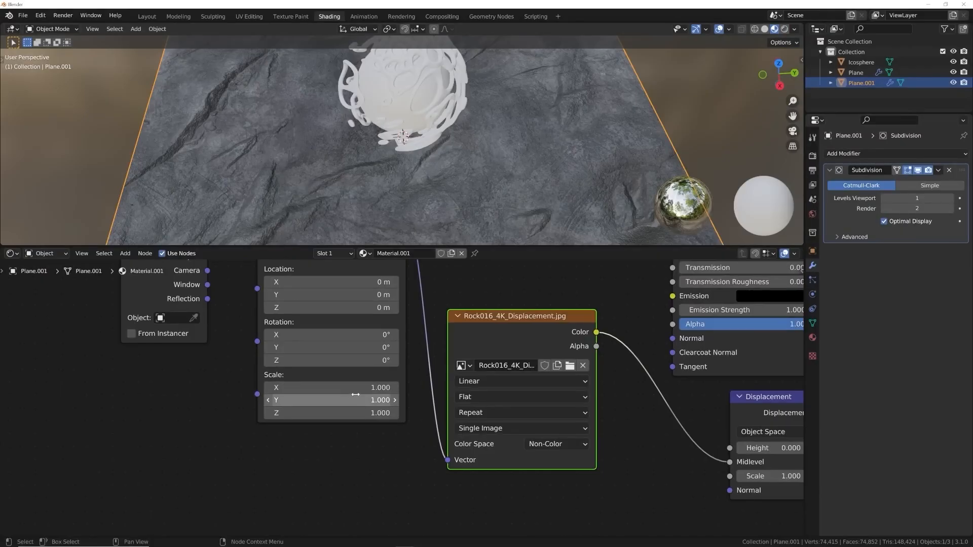
drag(329, 388, 330, 413)
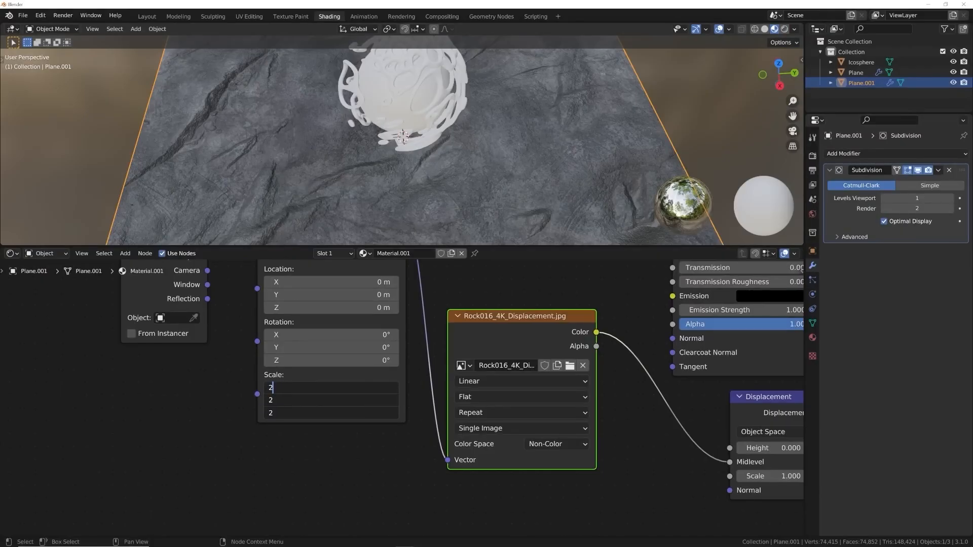
text(2)
key(Return)
scroll(628, 149, down, 5)
middle_drag(545, 106, 525, 118)
middle_drag(447, 146, 476, 128)
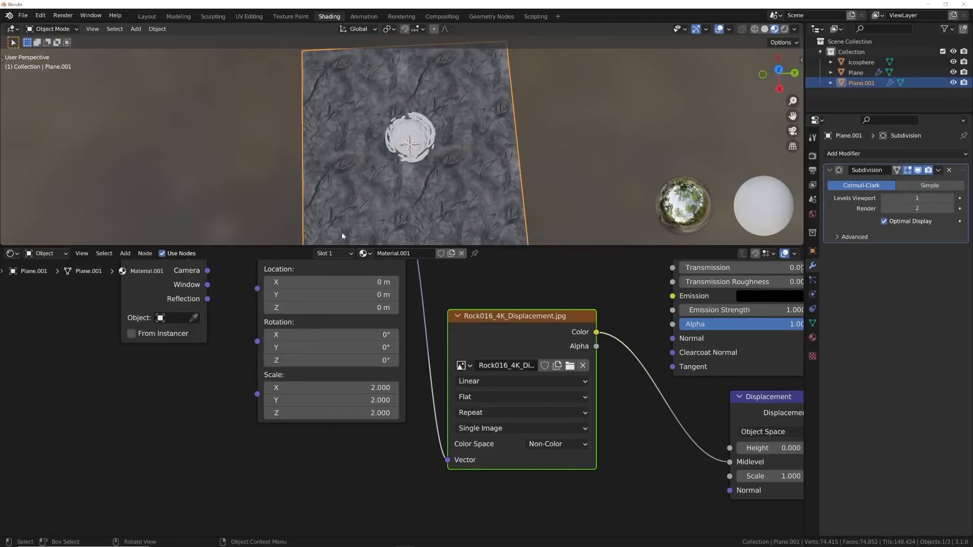
- Compare the rock texture at uniform Mapping scales of 1, 2 and about 1.5, and return all three axes to 2
drag(329, 387, 330, 413)
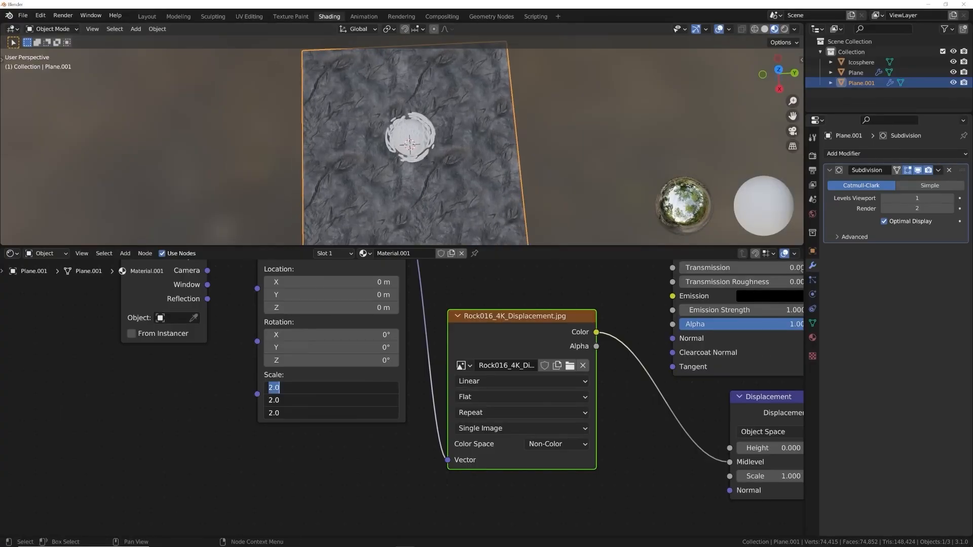
key(Return)
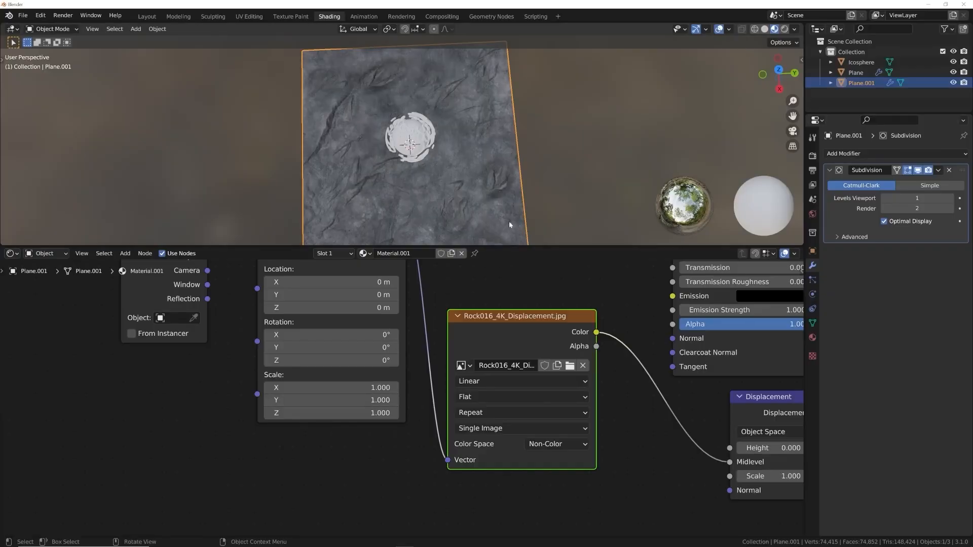
drag(329, 388, 329, 413)
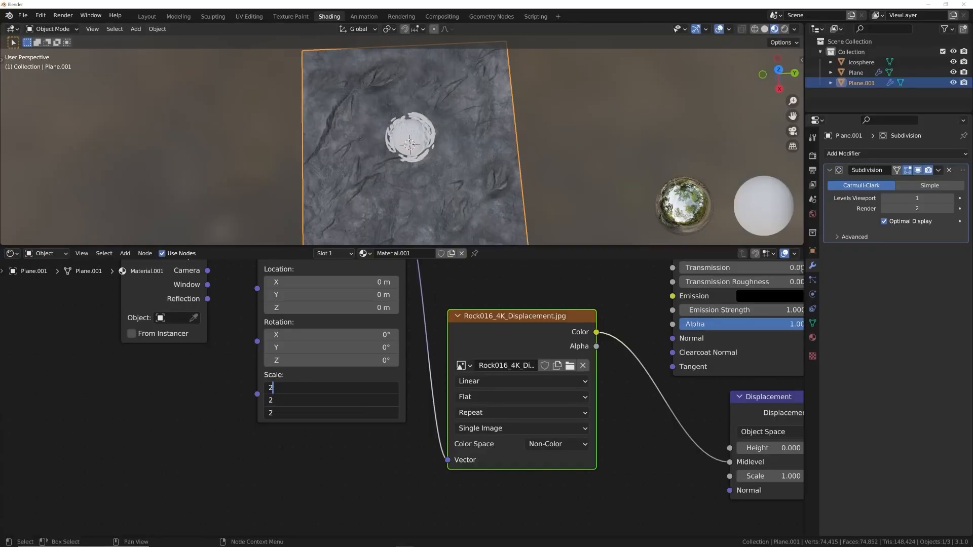
text(2)
key(Return)
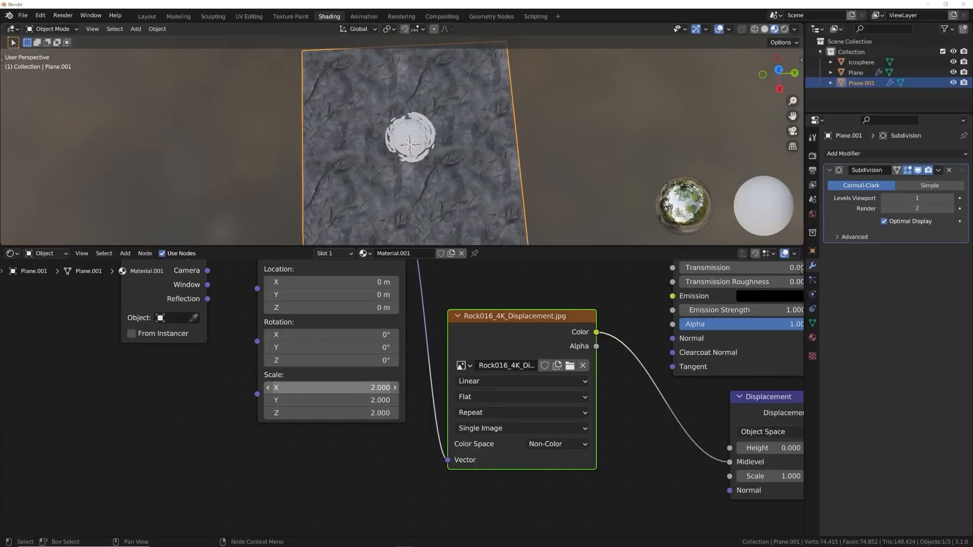
drag(330, 388, 305, 413)
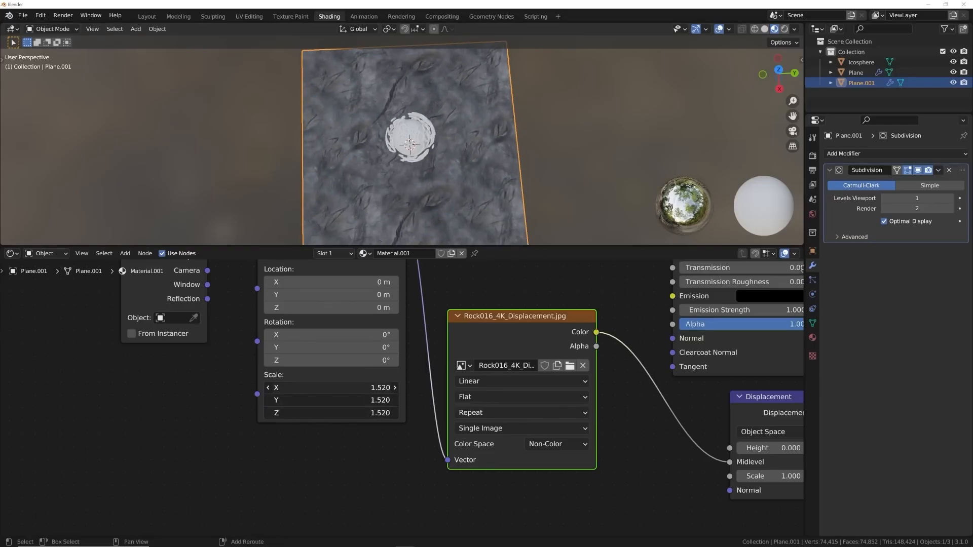
middle_drag(564, 133, 489, 160)
drag(364, 413, 360, 388)
text(2)
key(Return)
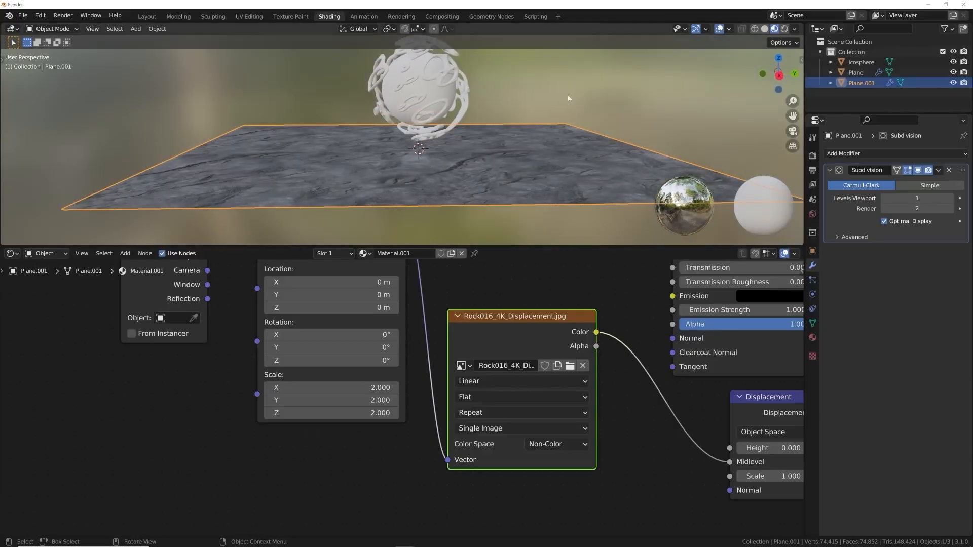
- Switch the viewport to Rendered shading and reduce the Displacement node's Scale to 0.390
click(784, 29)
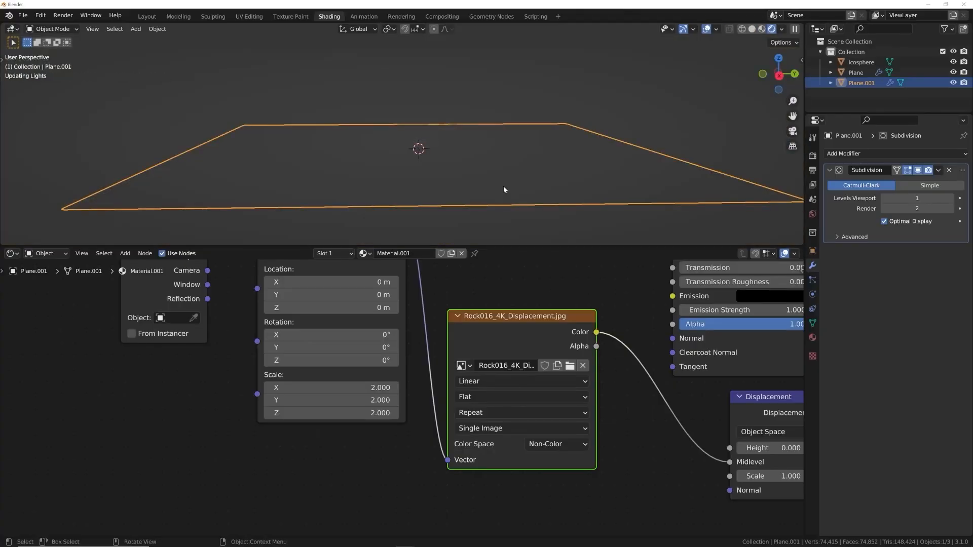
middle_drag(558, 394, 339, 362)
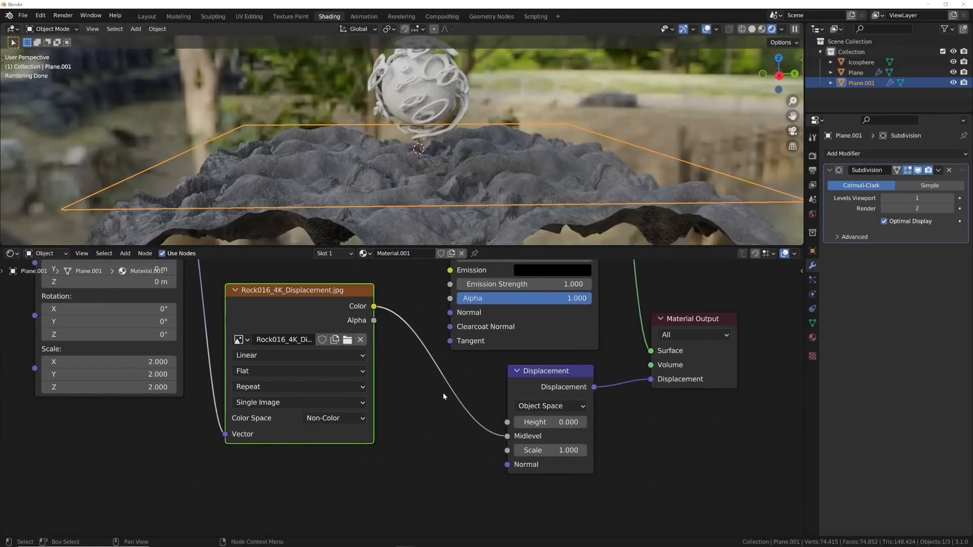
drag(550, 449, 498, 450)
click(550, 449)
key(Return)
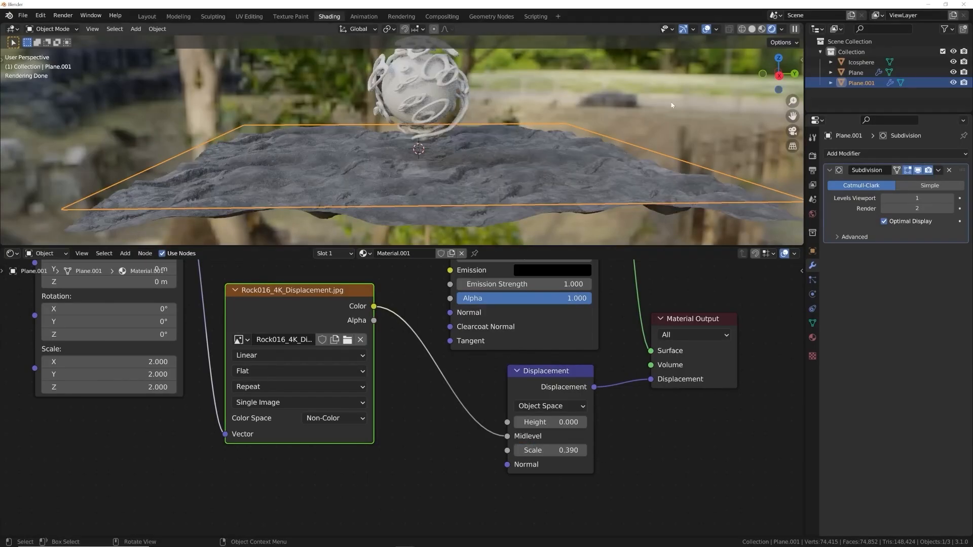
- Compare the ground plane in Solid and Rendered shading, ending with the viewport in Solid shading
click(752, 30)
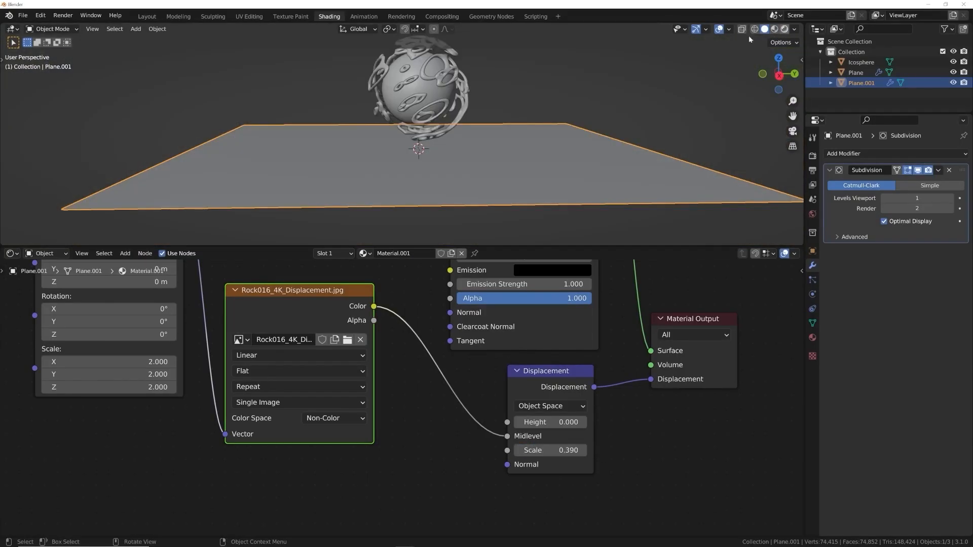
click(784, 29)
mouse_move(506, 102)
middle_down()
mouse_move(522, 156)
mouse_move(474, 160)
mouse_move(481, 149)
middle_up()
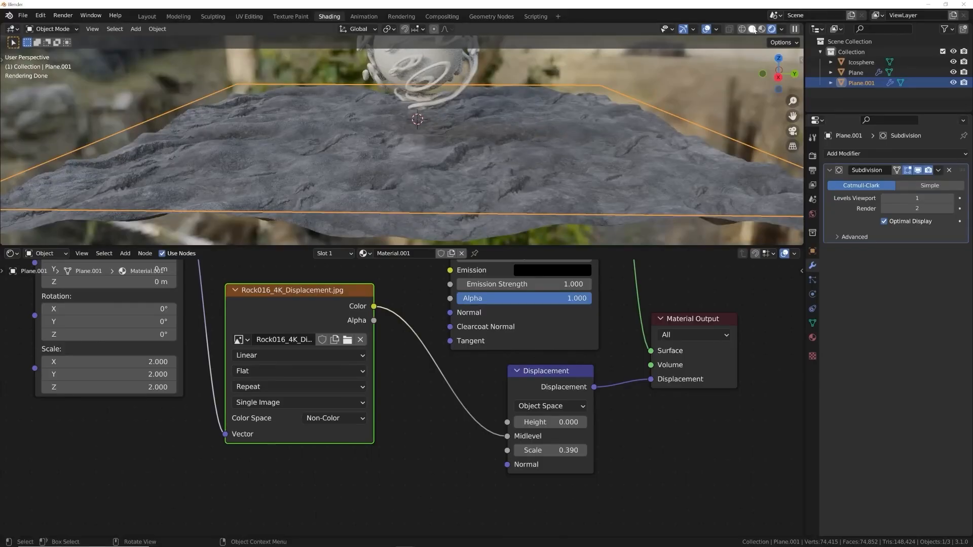
click(753, 28)
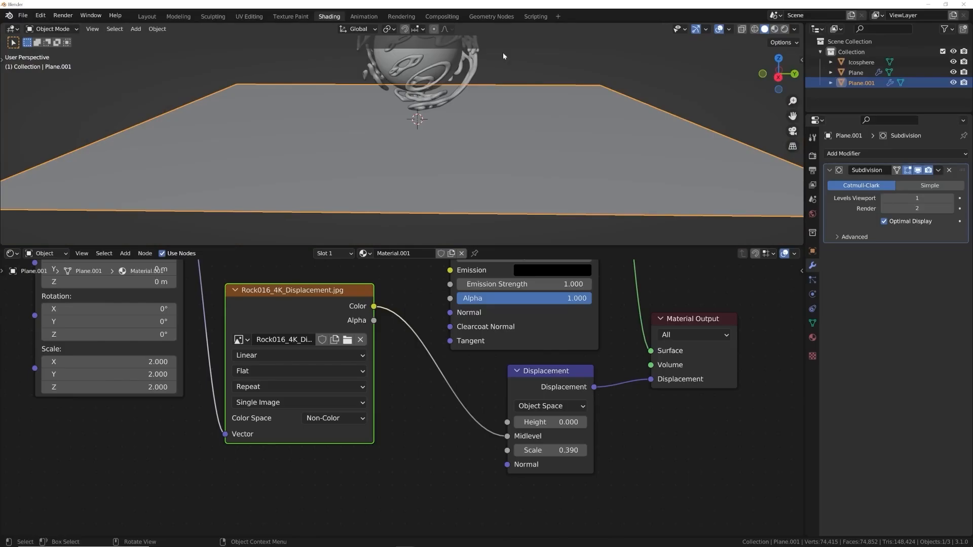
- Switch to the Layout workspace and show the scene in Material Preview lit by the scene's own lights and world
click(147, 16)
middle_drag(530, 232, 532, 213)
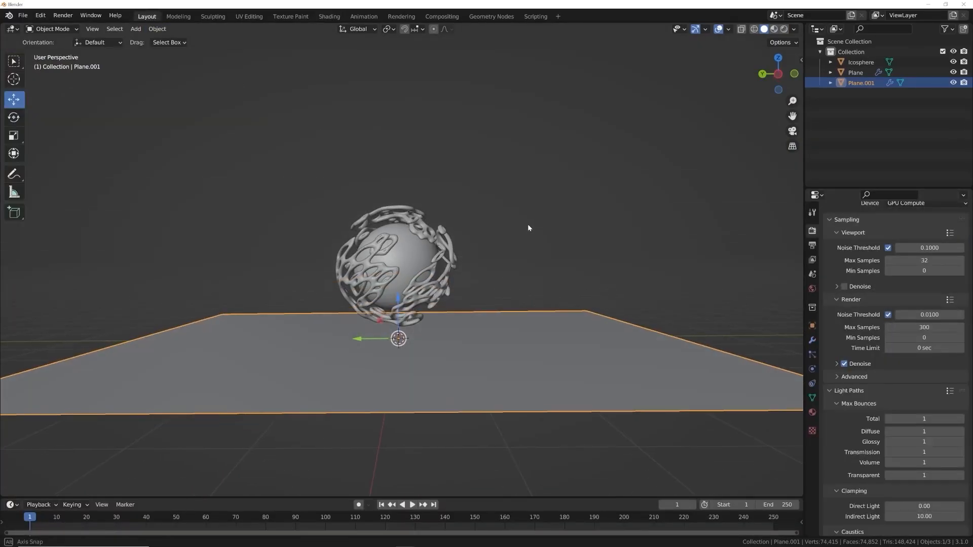
click(774, 29)
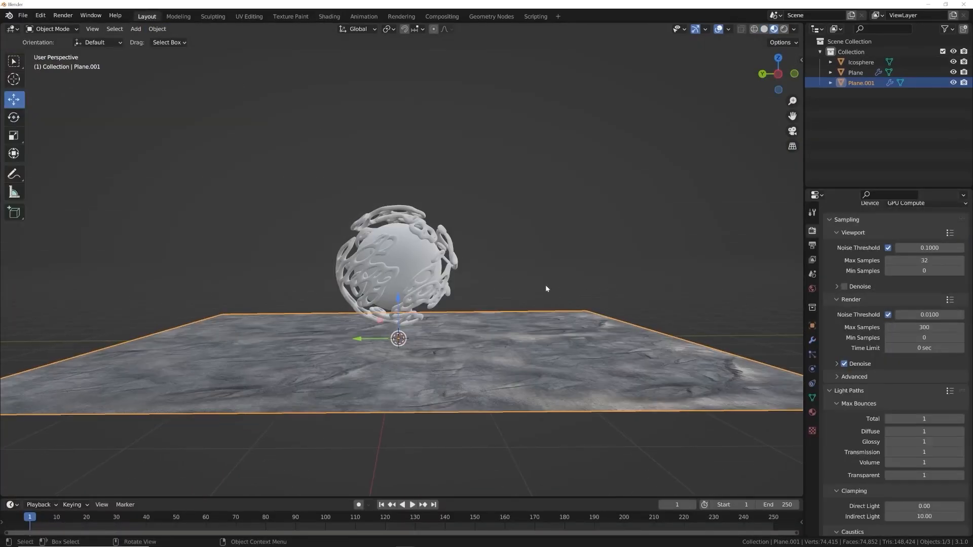
middle_drag(546, 289, 545, 295)
click(793, 30)
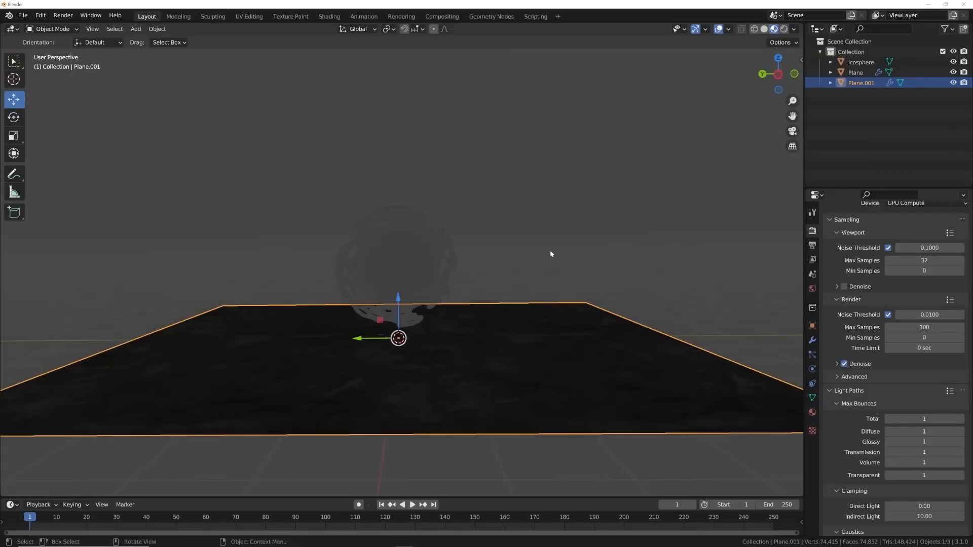
- Set the World background colour to black
click(811, 289)
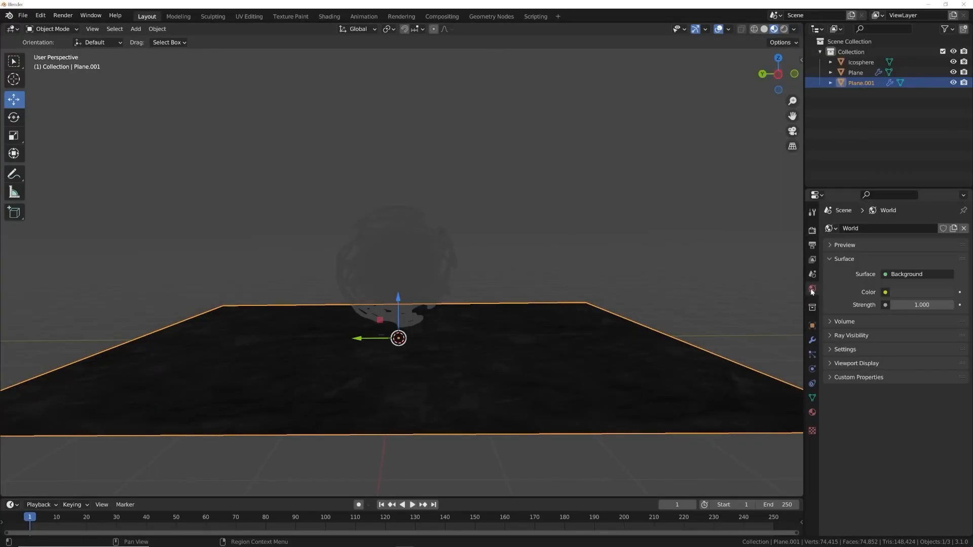
click(909, 292)
drag(945, 205, 945, 219)
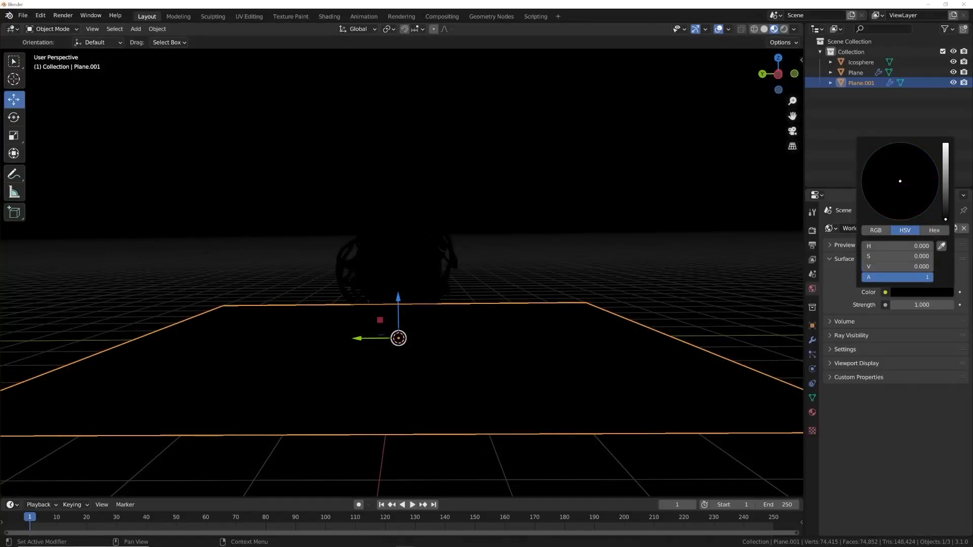
- Add a spot light, raise it about 4.12 m above the sphere along Z, and scale it down
key(shift+a)
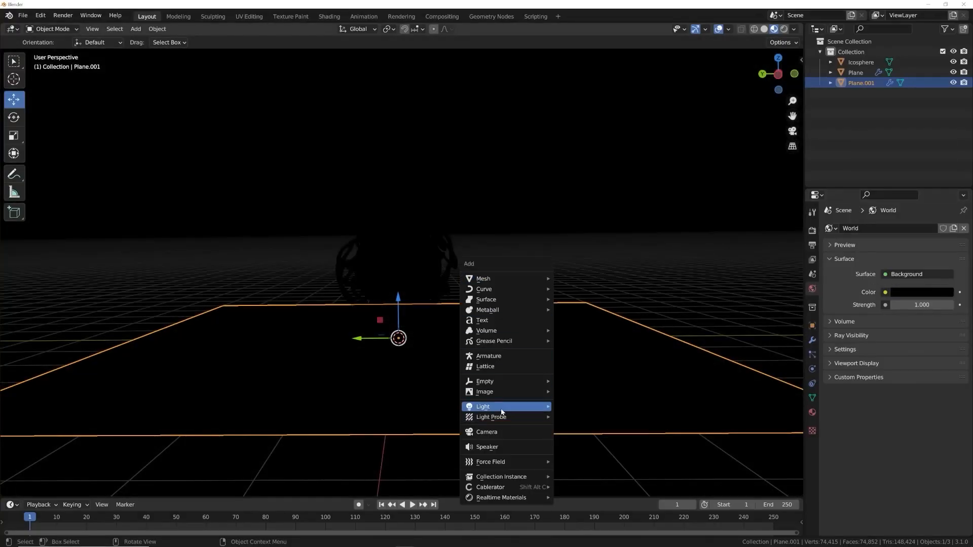
mouse_move(512, 406)
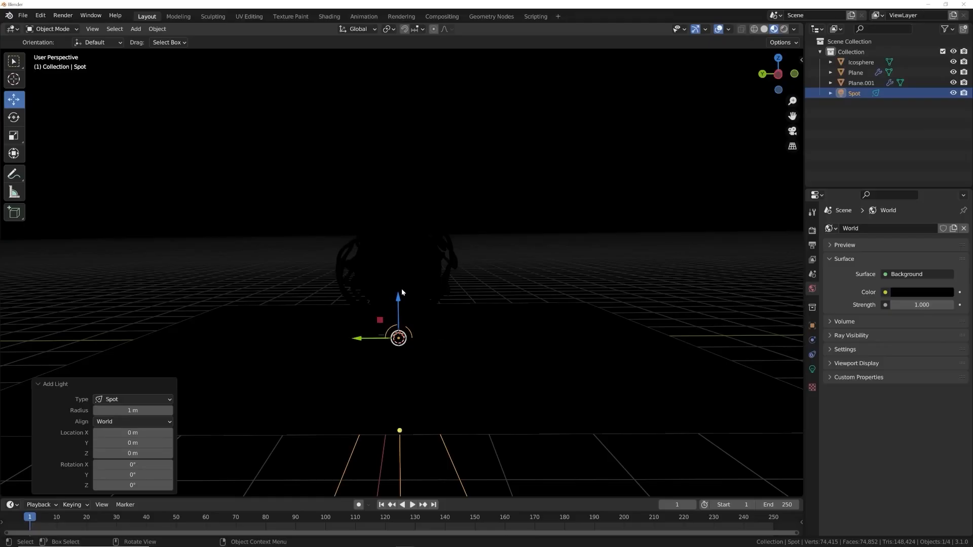
drag(398, 297, 400, 71)
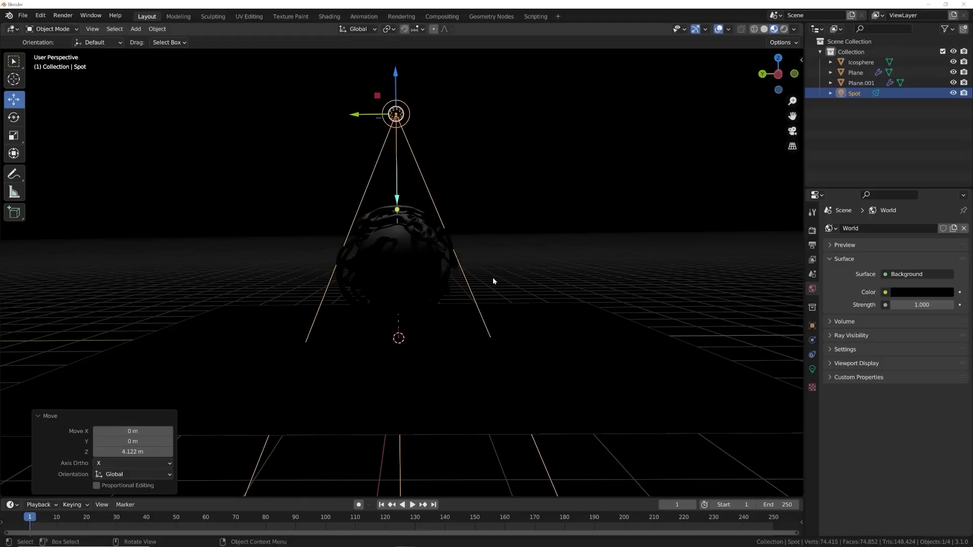
key(s)
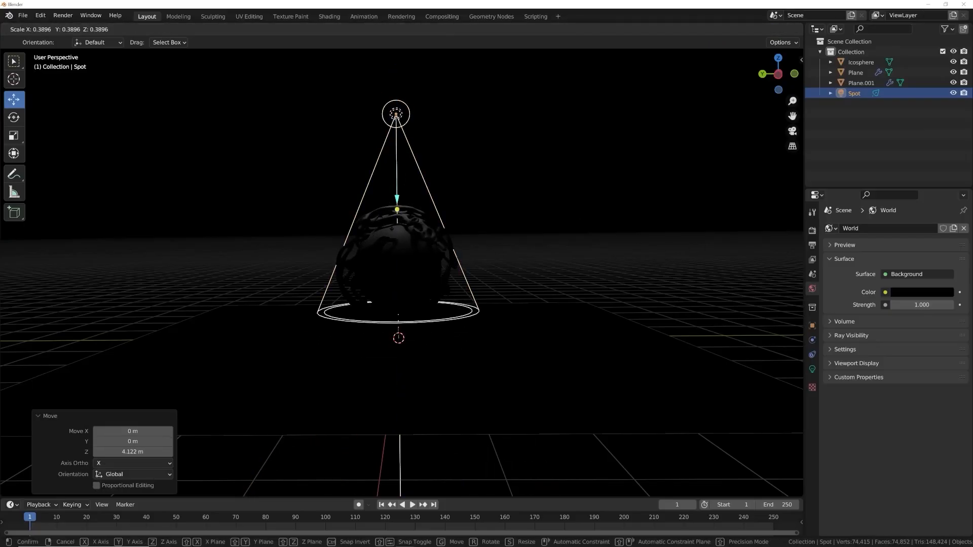
click(405, 229)
- Move the spot light about 5.68 m along negative Y, rotate it about 60° to aim at the sphere, and raise it about 0.8 m
scroll(405, 229, down, 3)
drag(373, 181, 552, 193)
key(r)
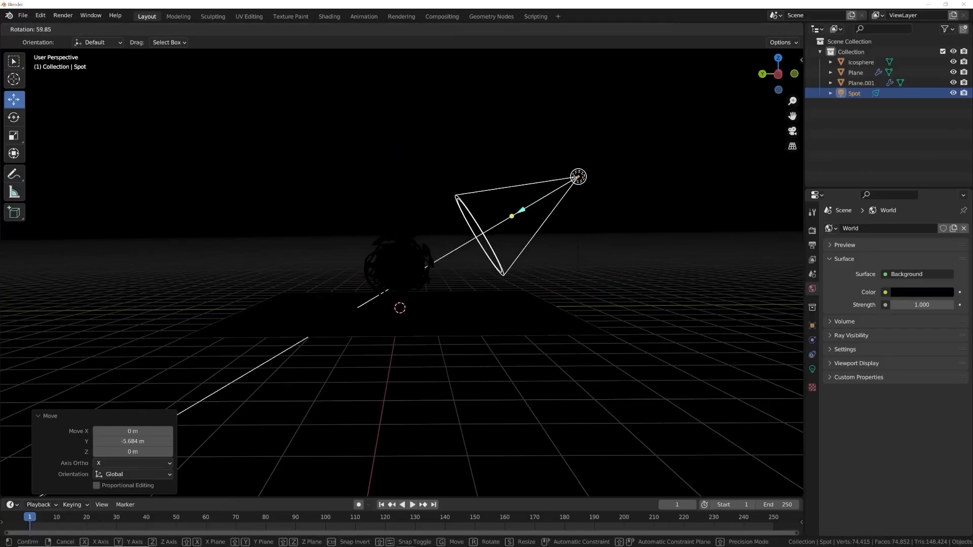
click(553, 326)
key(g)
click(554, 300)
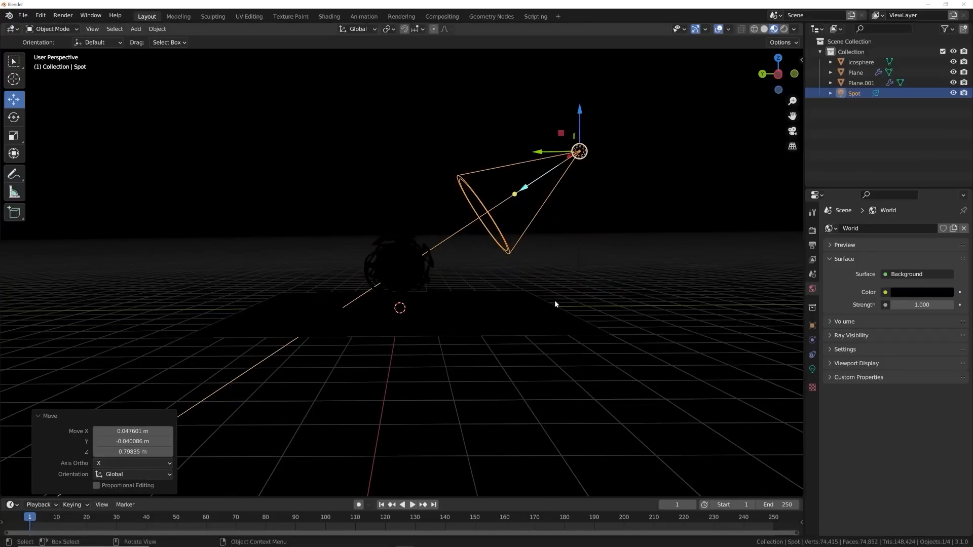
- Set the spot light's power to 30000 W and switch the viewport to Rendered shading
scroll(552, 294, up, 5)
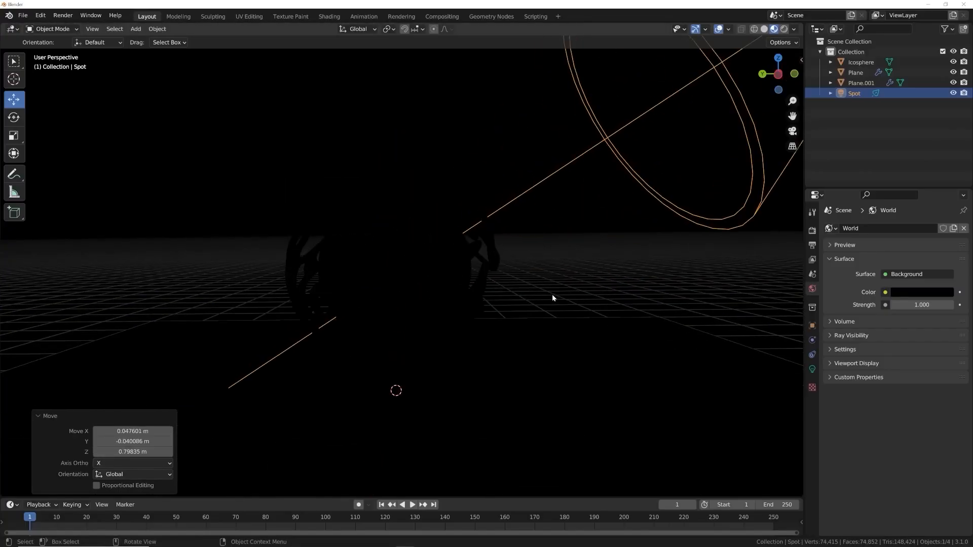
click(812, 368)
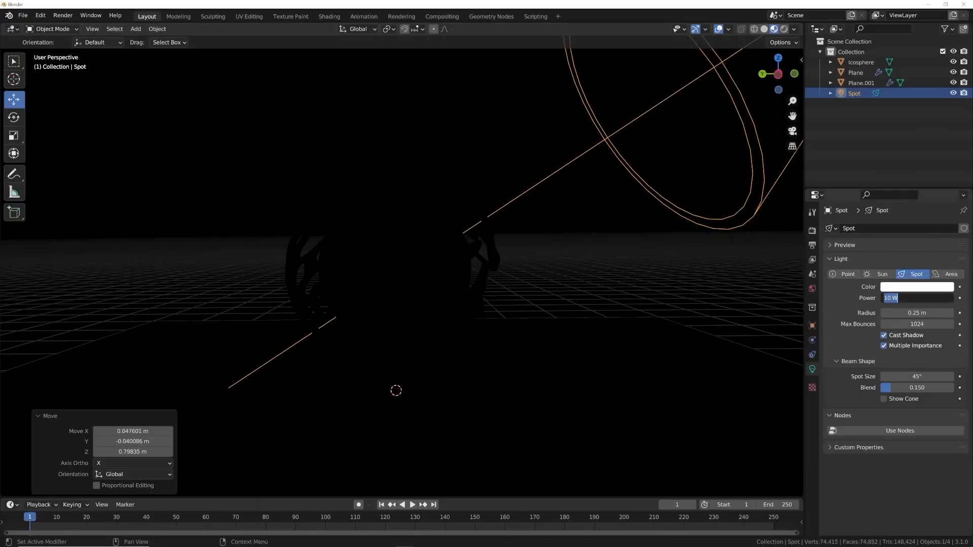
key(Return)
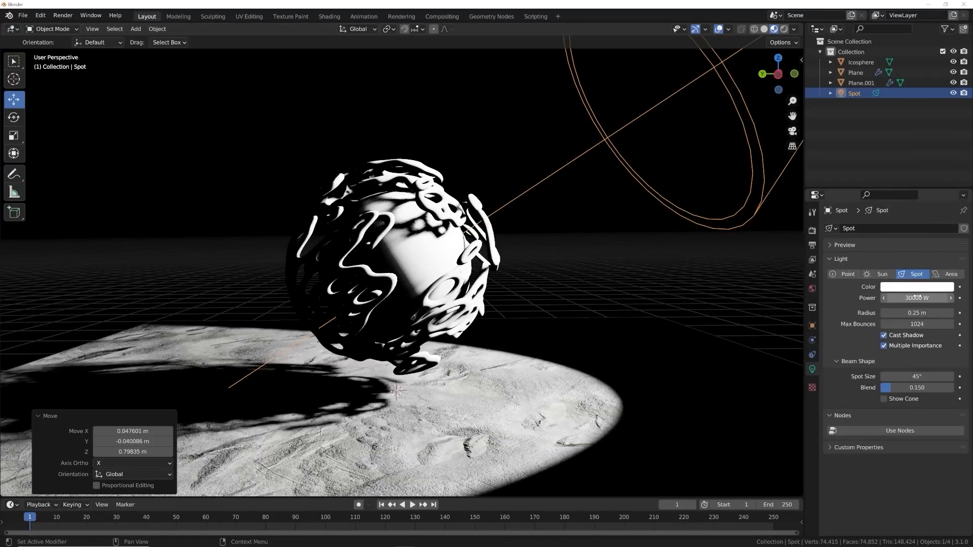
click(784, 29)
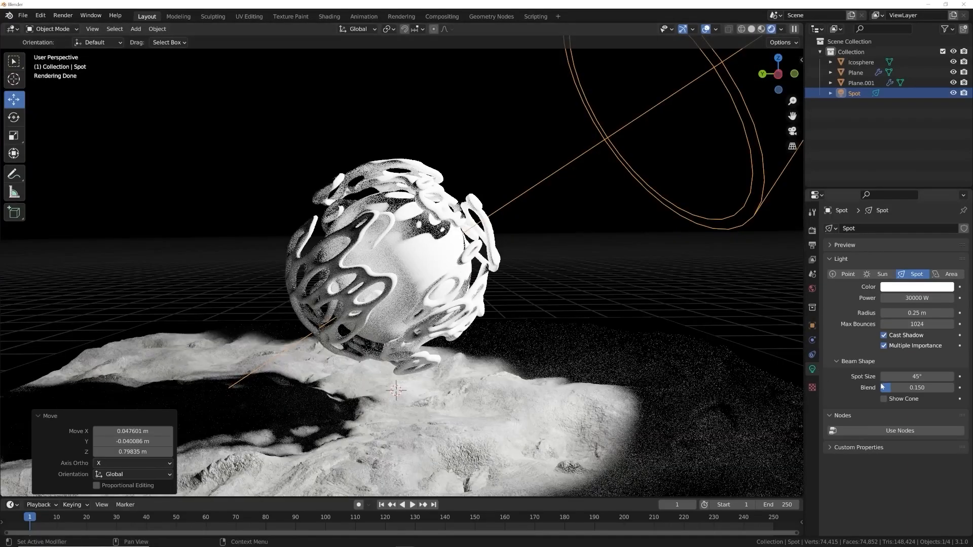
- Set the spot light's radius to 1.16 m and its spot size to 17.8°
drag(907, 313, 930, 313)
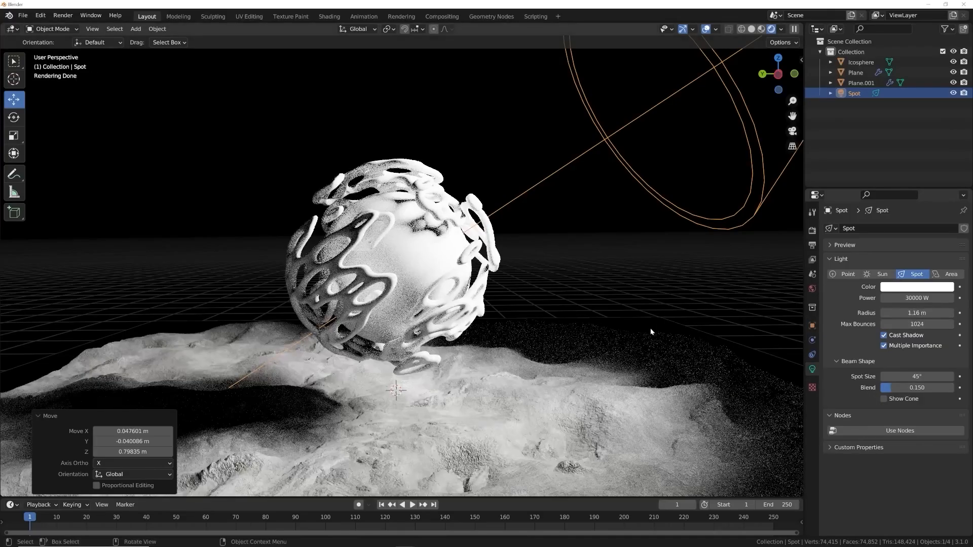
scroll(649, 328, down, 5)
drag(916, 376, 894, 375)
scroll(547, 321, up, 5)
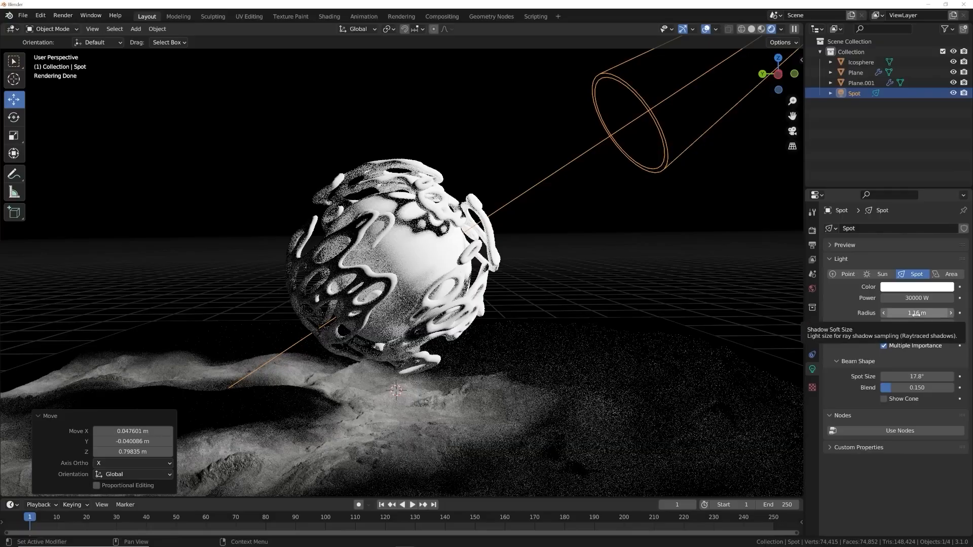
- Check the scene with the spot light hidden, restore it, and move it about 1.4 m along negative Y and 0.6 m up
scroll(601, 342, down, 3)
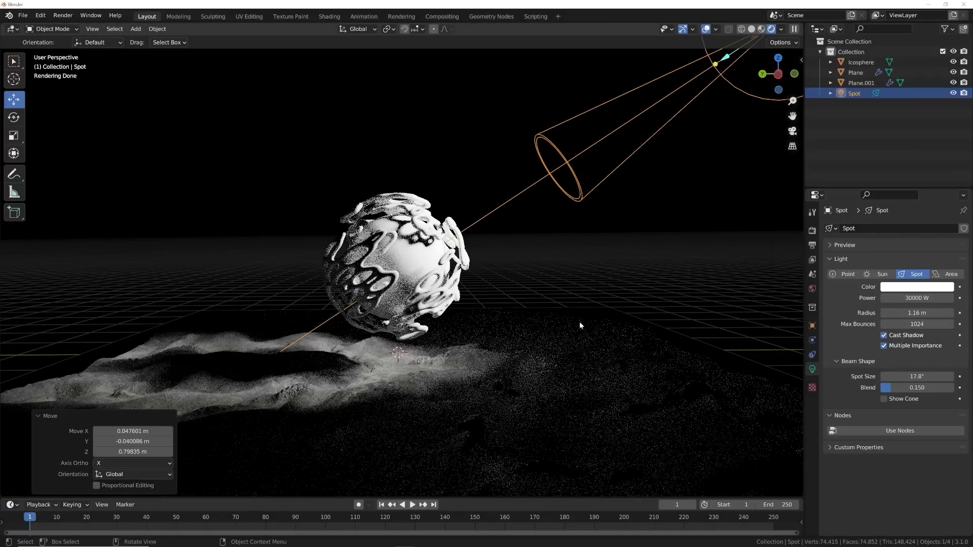
key(h)
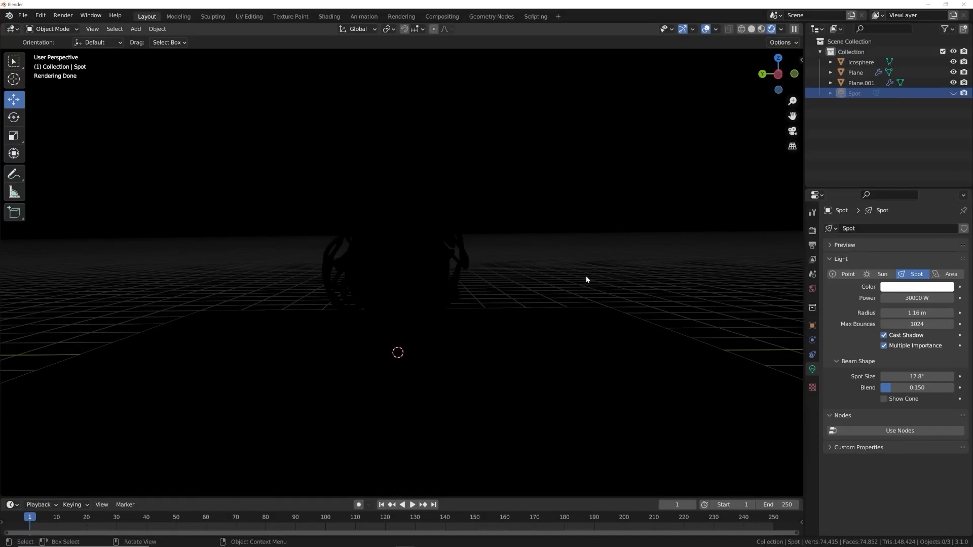
key(alt+h)
key(g)
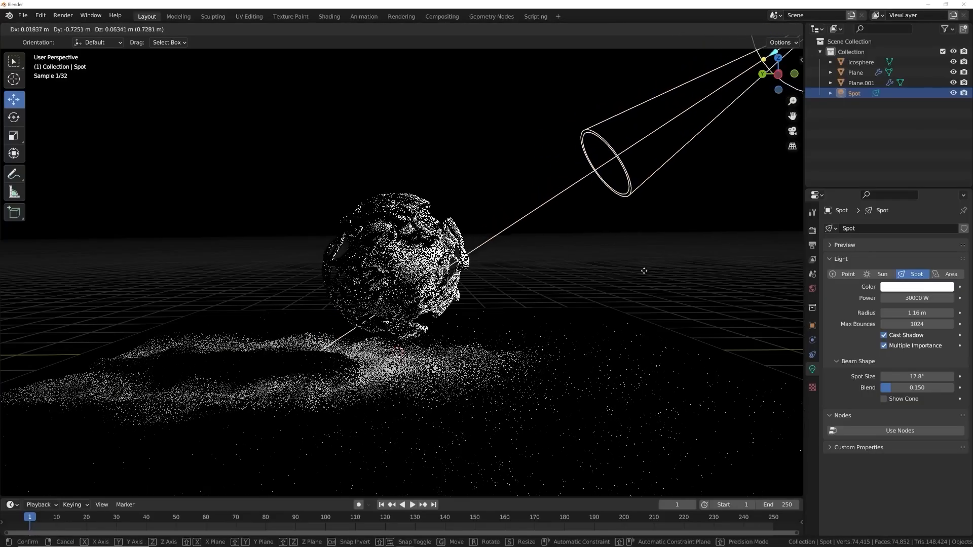
click(678, 237)
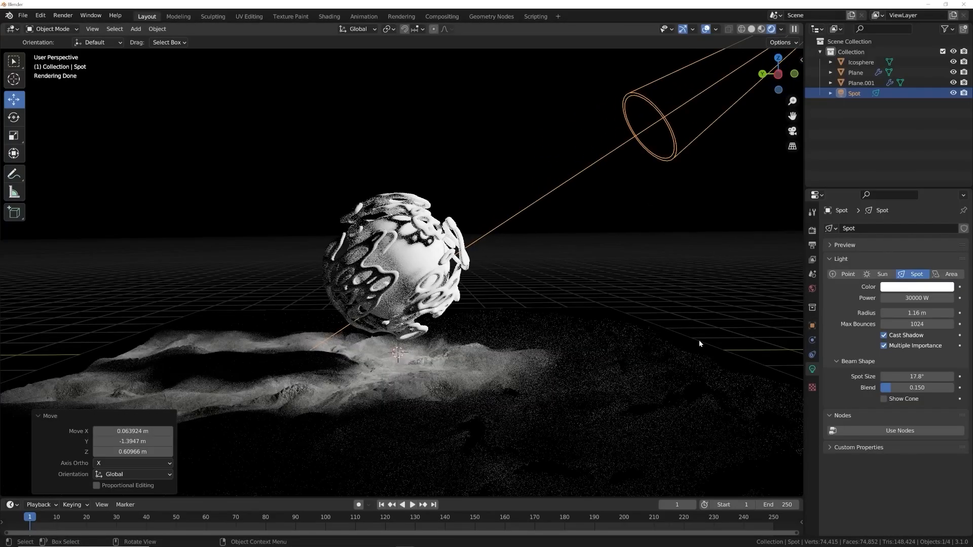
- Compare the lighting in Material Preview and Rendered shading, ending in Solid shading with a low view of the sphere
click(761, 29)
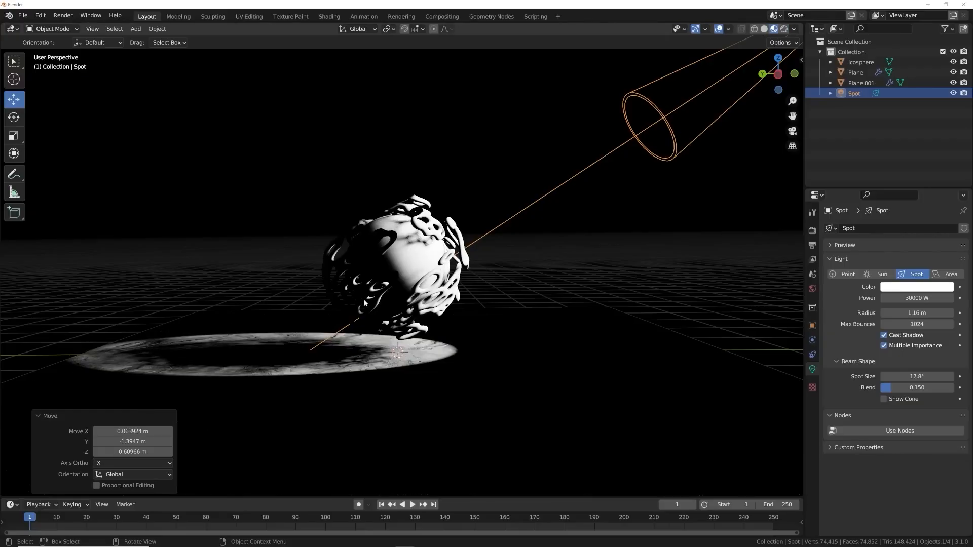
click(784, 29)
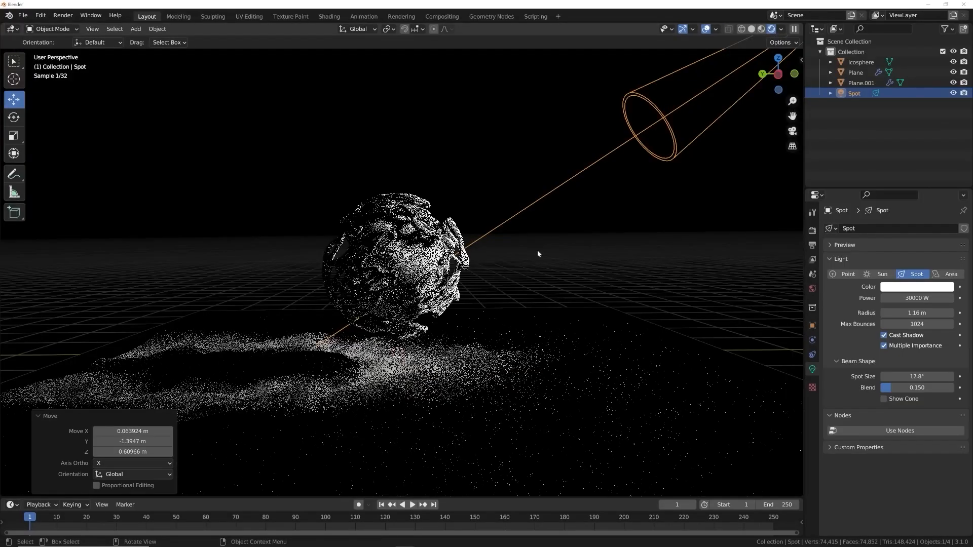
click(751, 29)
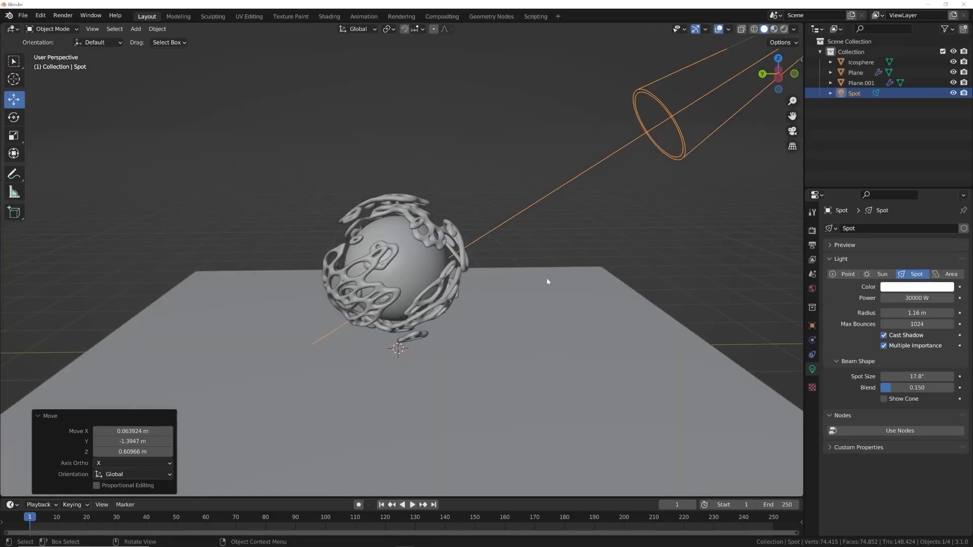
key(grave)
middle_drag(547, 281, 540, 269)
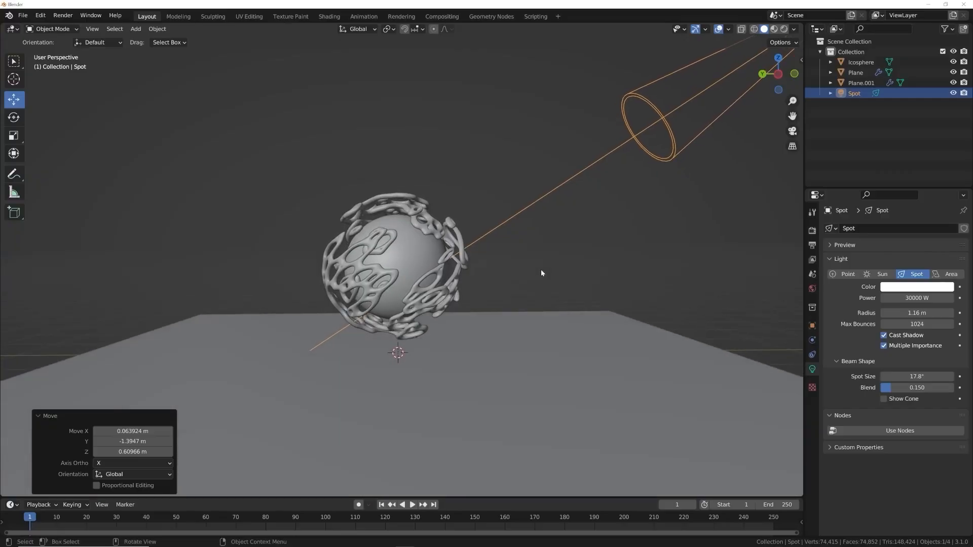
- Add a camera aligned to the current view and look through it as the active camera
key(shift+a)
click(518, 295)
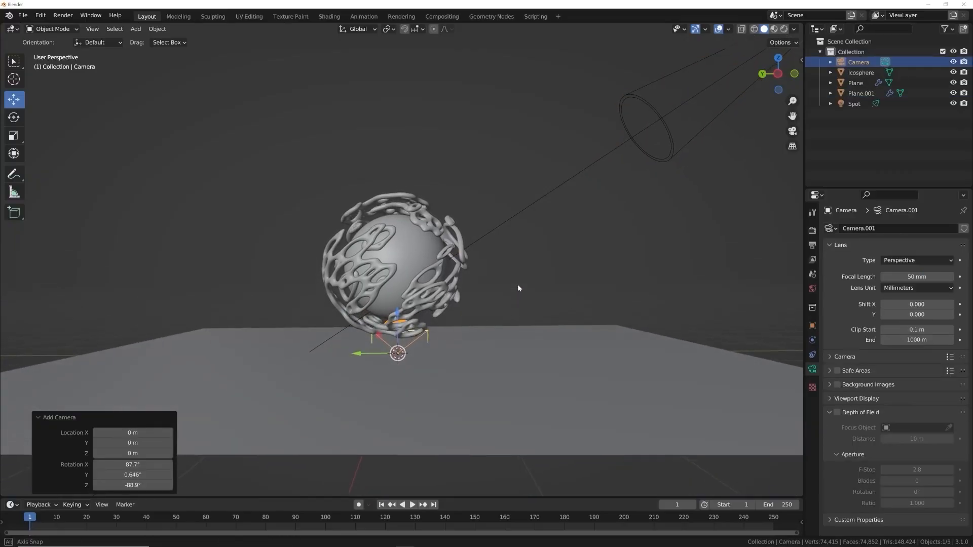
key(ctrl+KP_0)
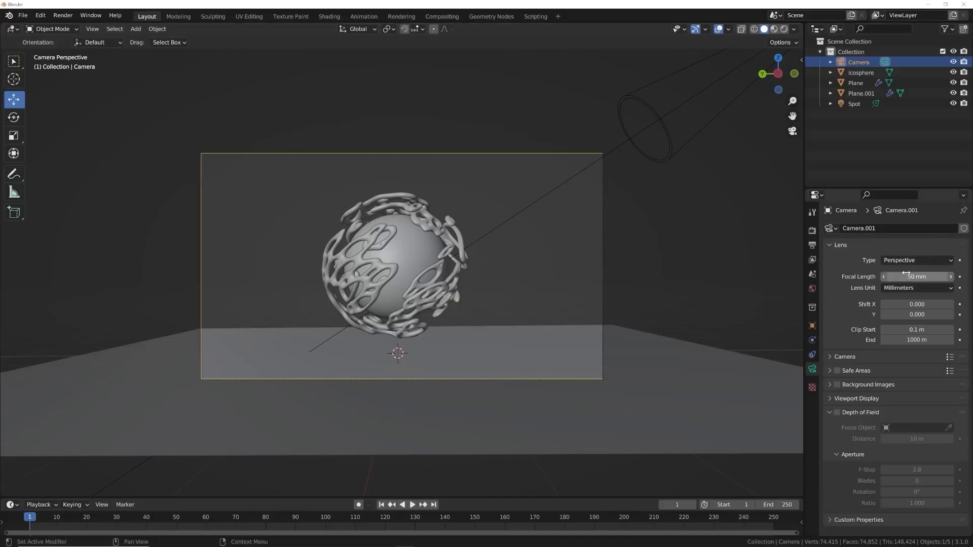
- Switch to Rendered shading and pull the camera back about 1.6 m along its local Z axis
click(783, 29)
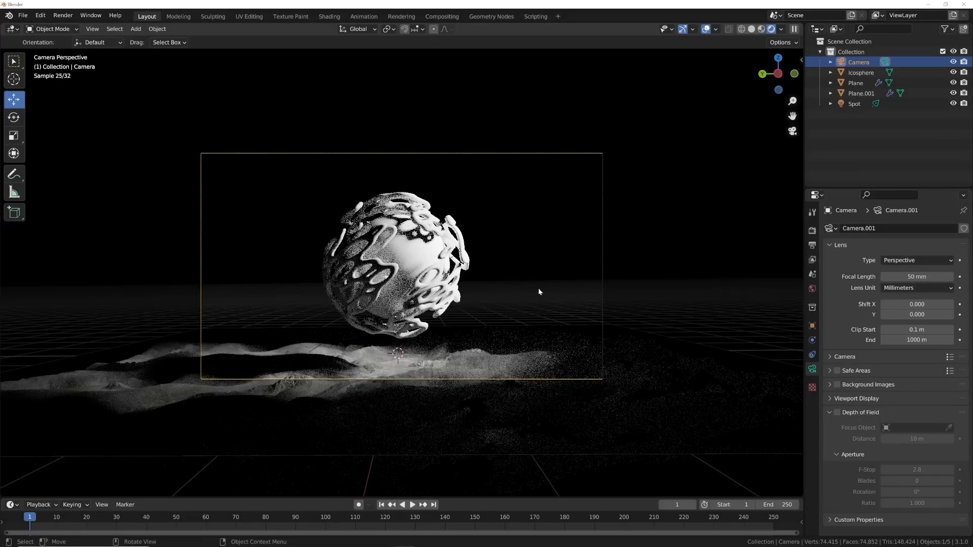
key(g)
key(z)
key(z)
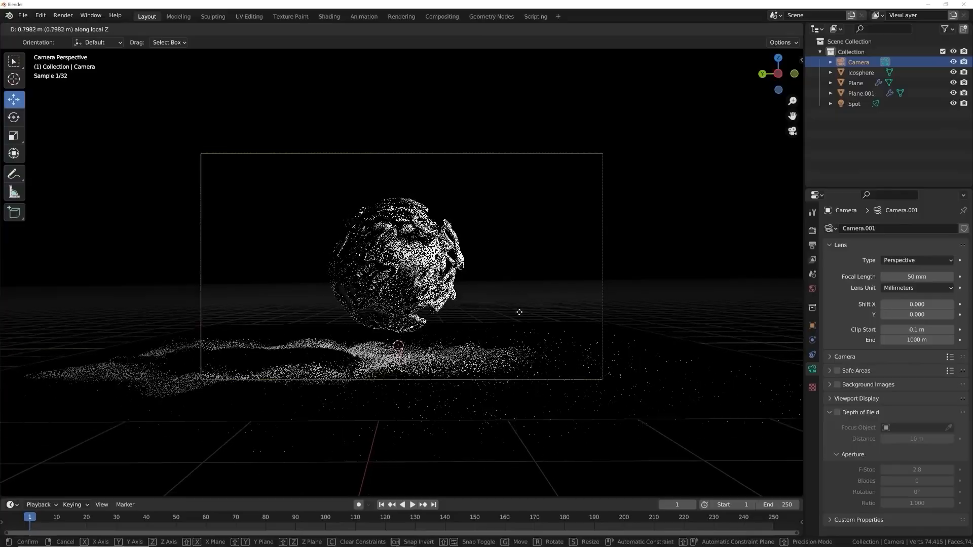
click(514, 263)
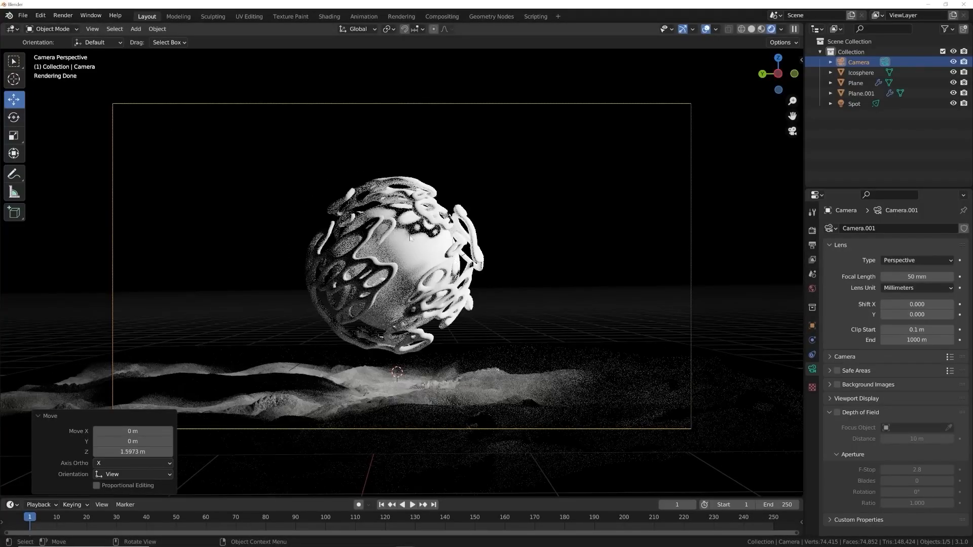
- Select the mesh shells together with the ico sphere and lower both slightly toward the ground along Z
click(437, 267)
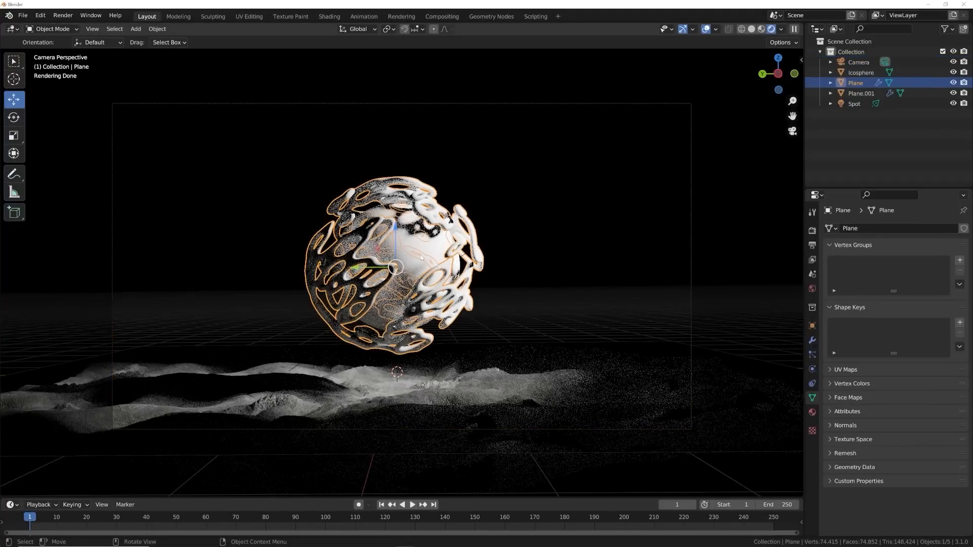
click(418, 258)
shift+click(403, 214)
drag(395, 228, 395, 241)
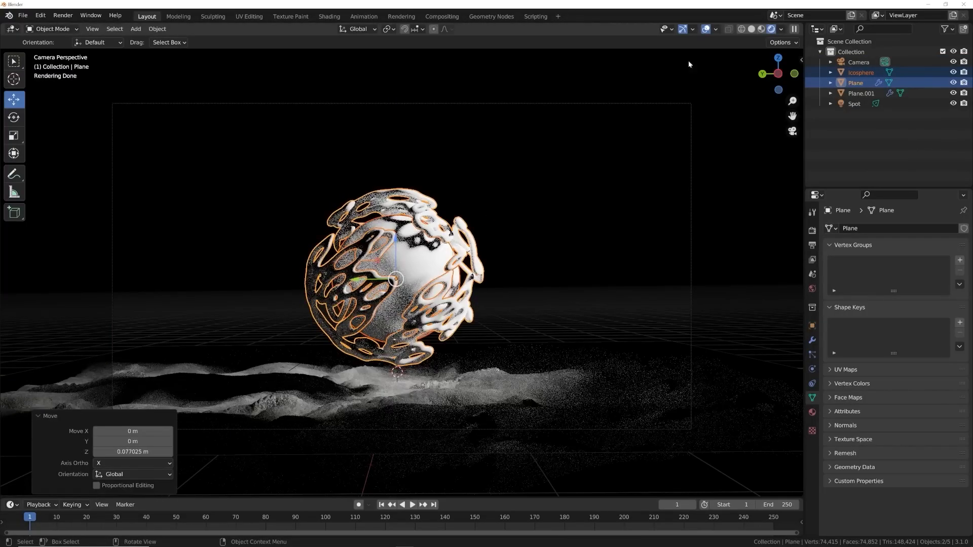
- In the shells' geometry node setup, set the lower Transform node's scale to 1.38 on all axes while viewing through the camera
click(751, 30)
click(503, 17)
scroll(500, 83, up, 3)
mouse_move(499, 83)
middle_down()
mouse_move(463, 100)
mouse_move(447, 161)
mouse_move(482, 290)
mouse_move(510, 83)
middle_up()
scroll(476, 315, down, 1)
middle_drag(514, 226, 480, 224)
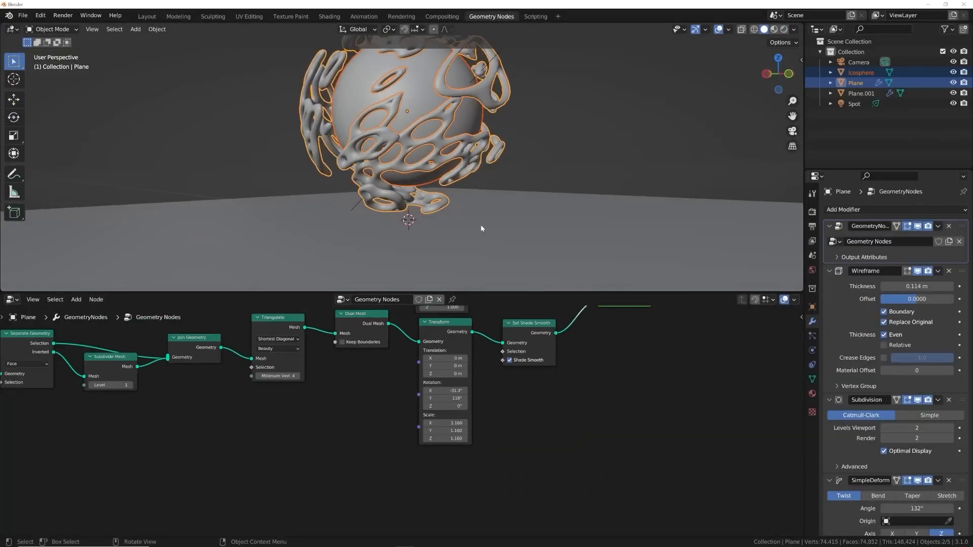
key(KP_0)
scroll(439, 210, up, 3)
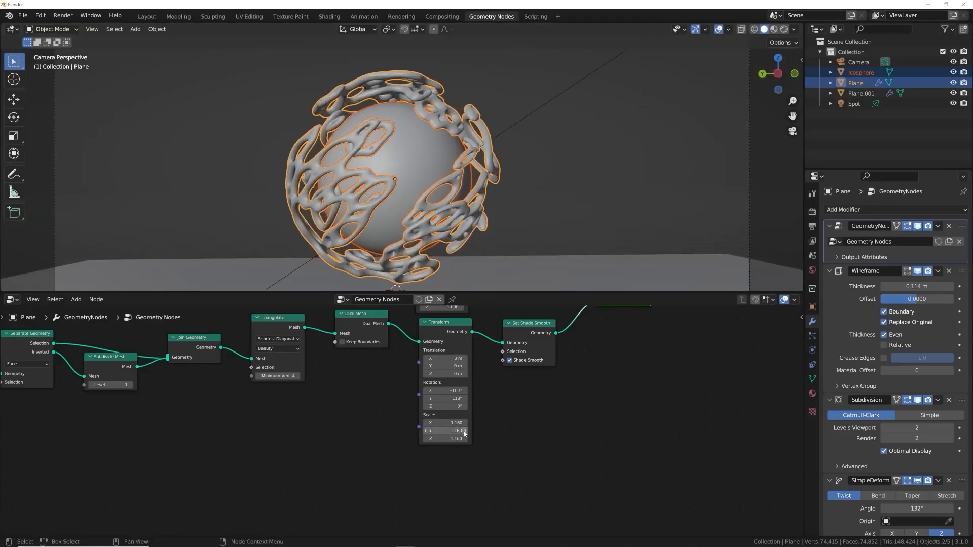
scroll(446, 432, up, 2)
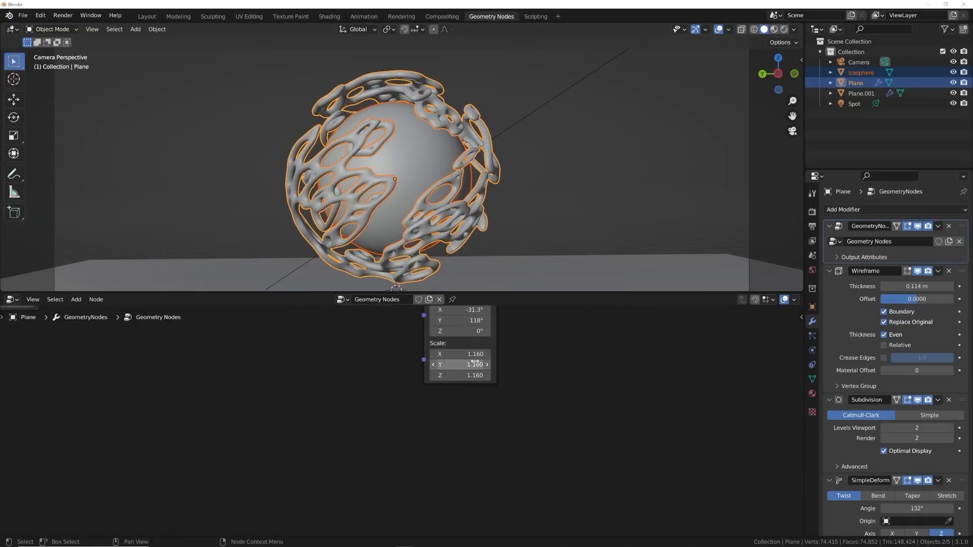
drag(475, 355, 496, 375)
scroll(502, 212, down, 3)
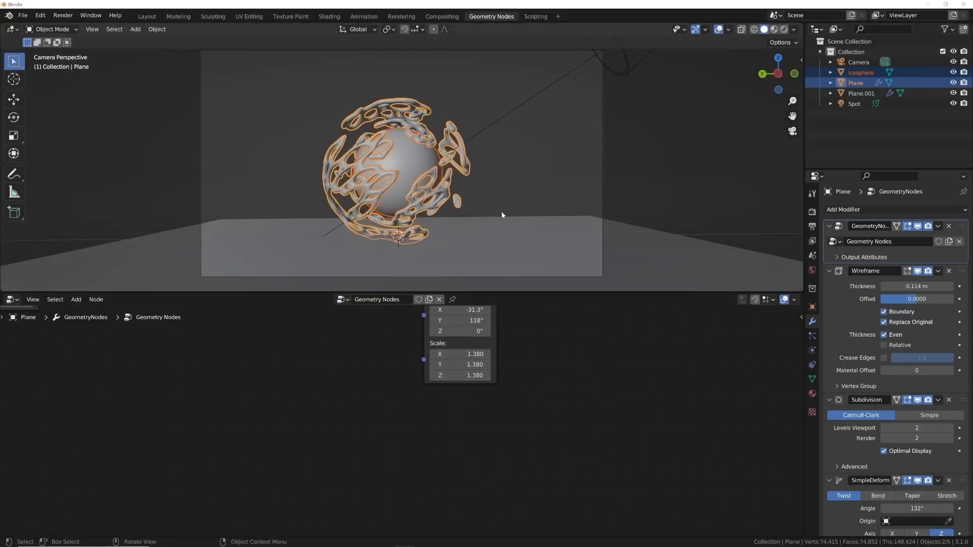
- Compare the enlarged shells around the ico sphere in Rendered and Solid shading through the camera
click(405, 157)
click(784, 29)
scroll(545, 196, up, 2)
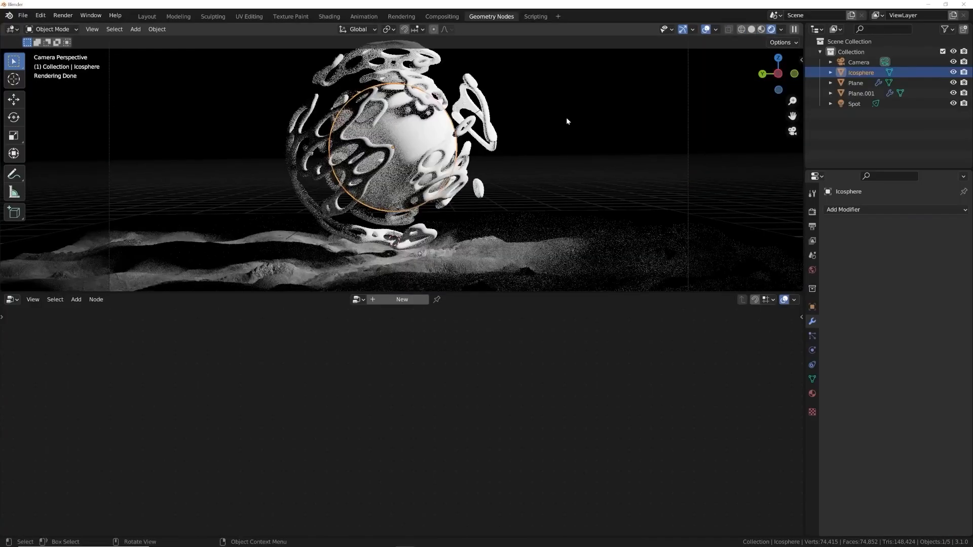
click(567, 117)
click(753, 29)
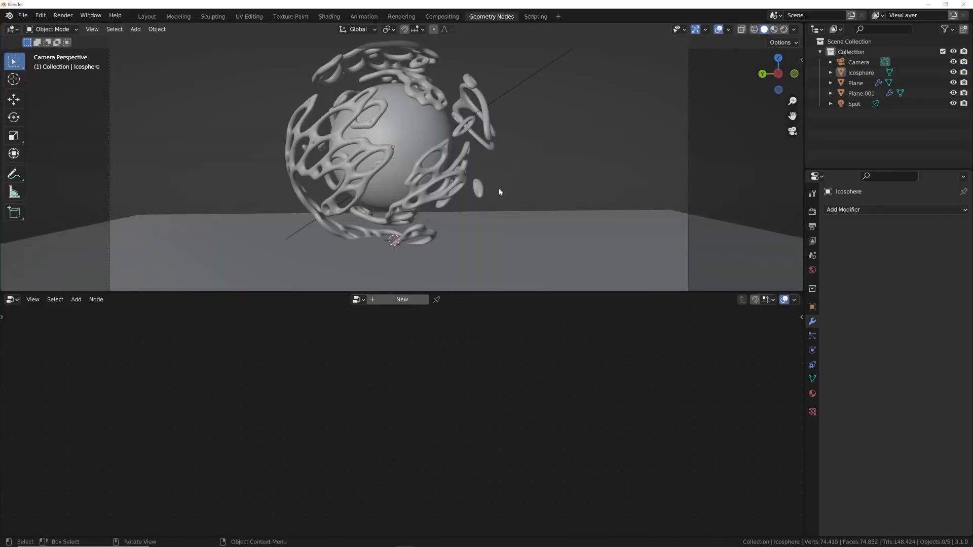
click(464, 226)
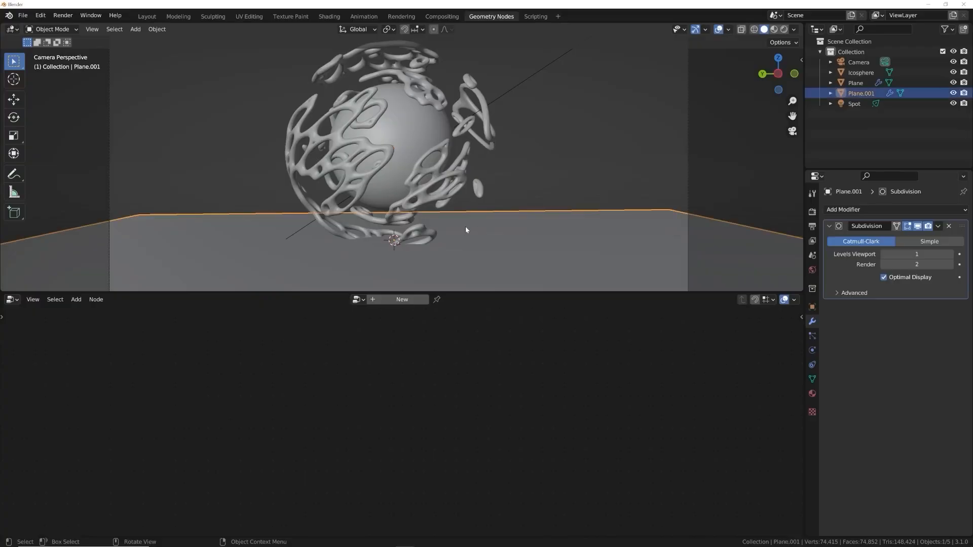
click(312, 229)
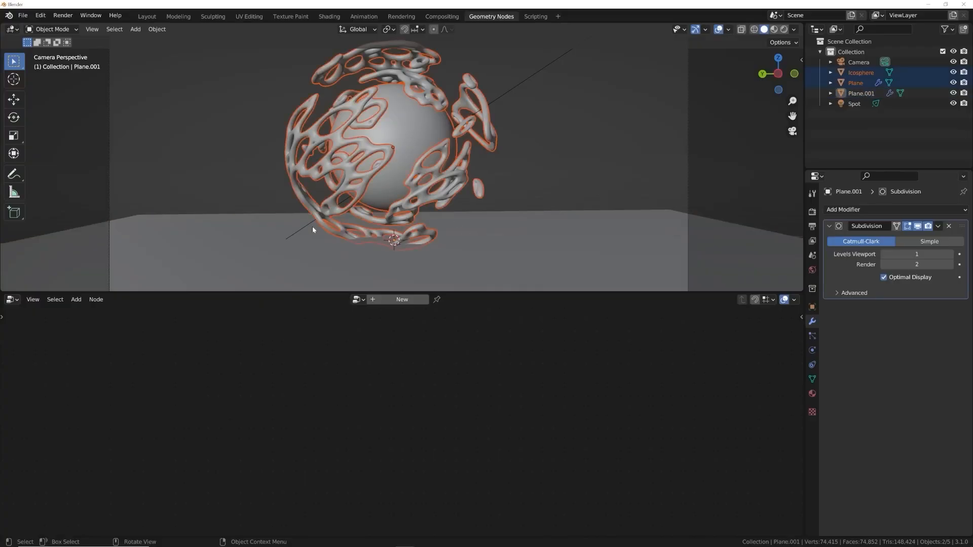
click(784, 29)
click(569, 149)
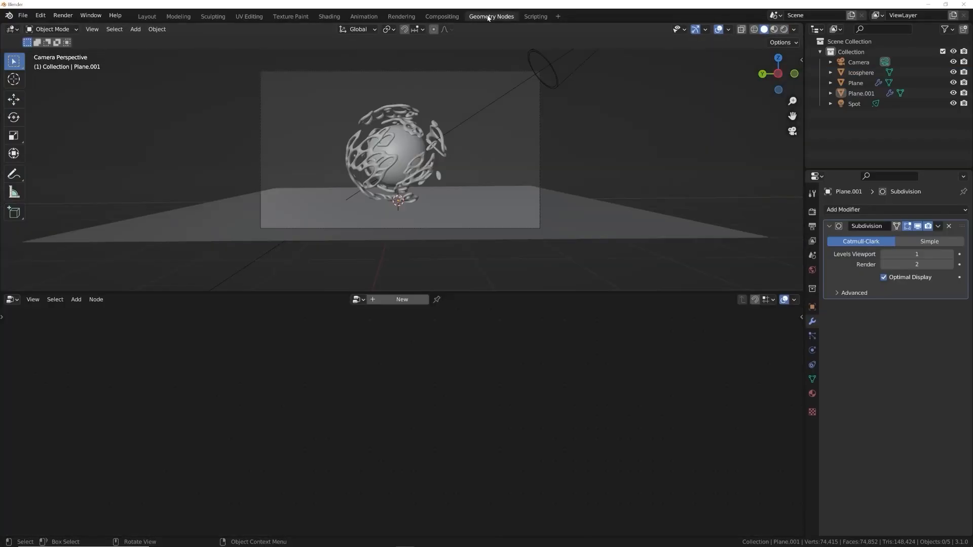
- Select the mesh shells and split off a Dope Sheet area between the 3D viewport and the node editor
scroll(405, 189, up, 3)
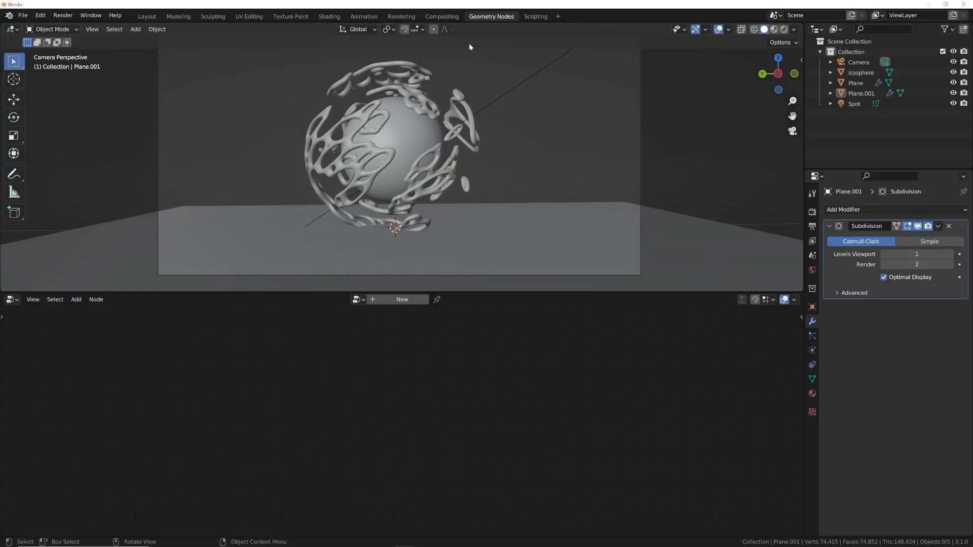
click(382, 162)
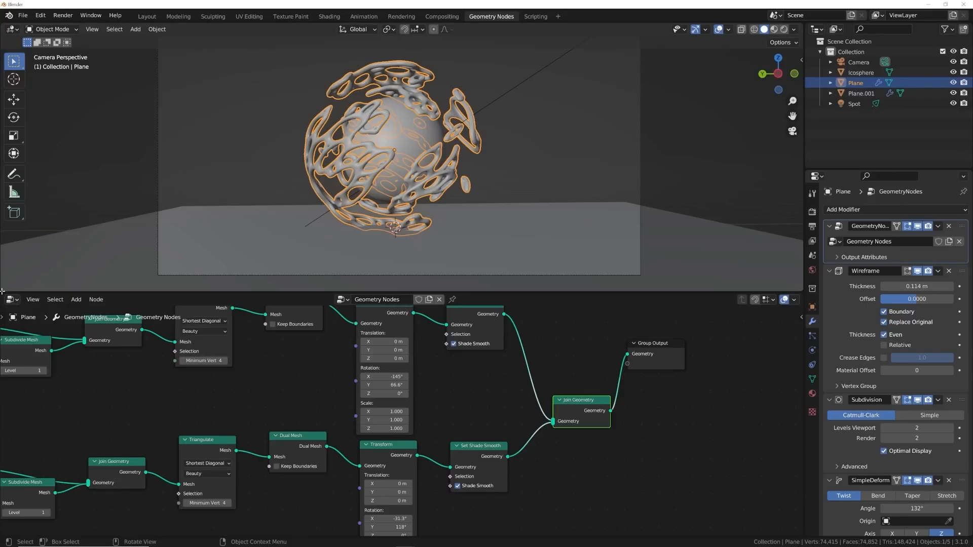
drag(2, 292, 2, 242)
click(11, 247)
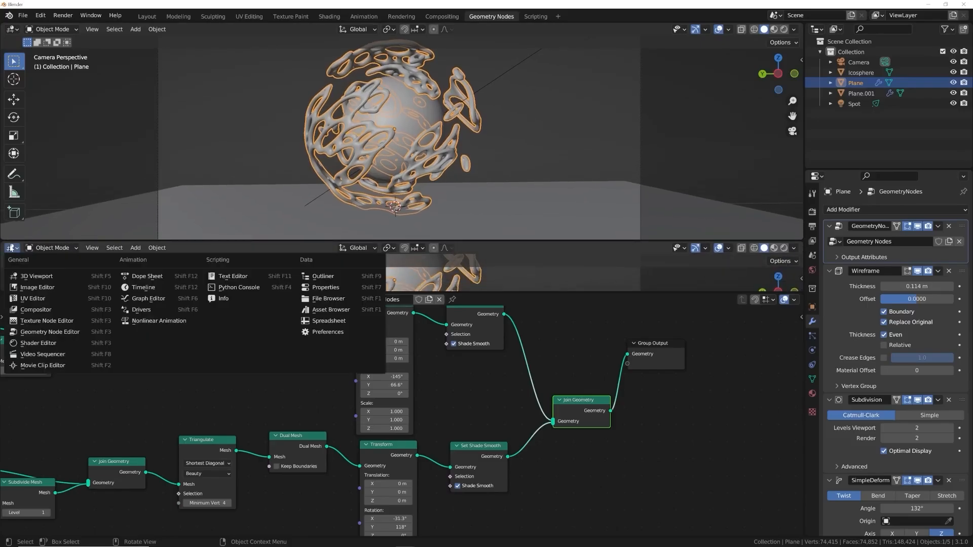
click(147, 276)
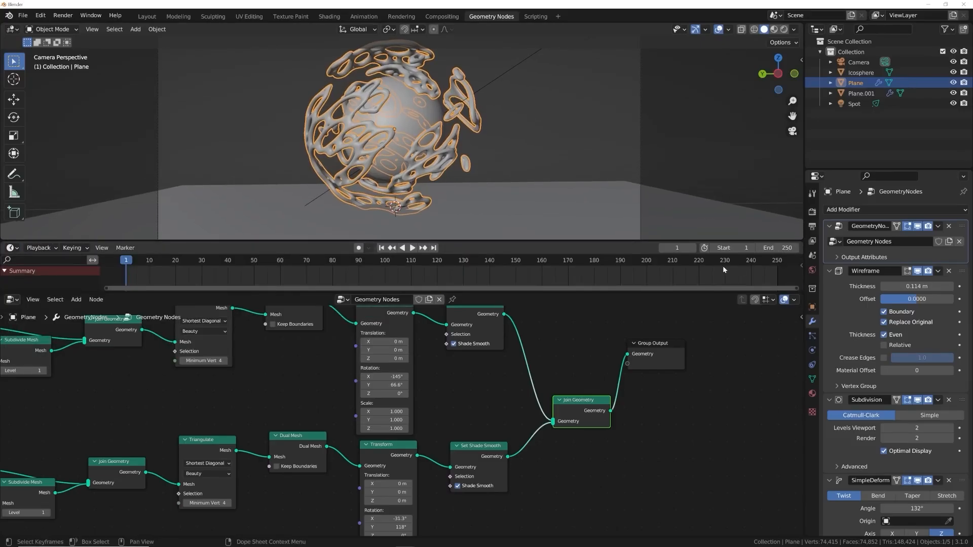
- Check that the default F-Curve interpolation in the animation preferences is Linear and close the preferences
click(87, 59)
click(42, 15)
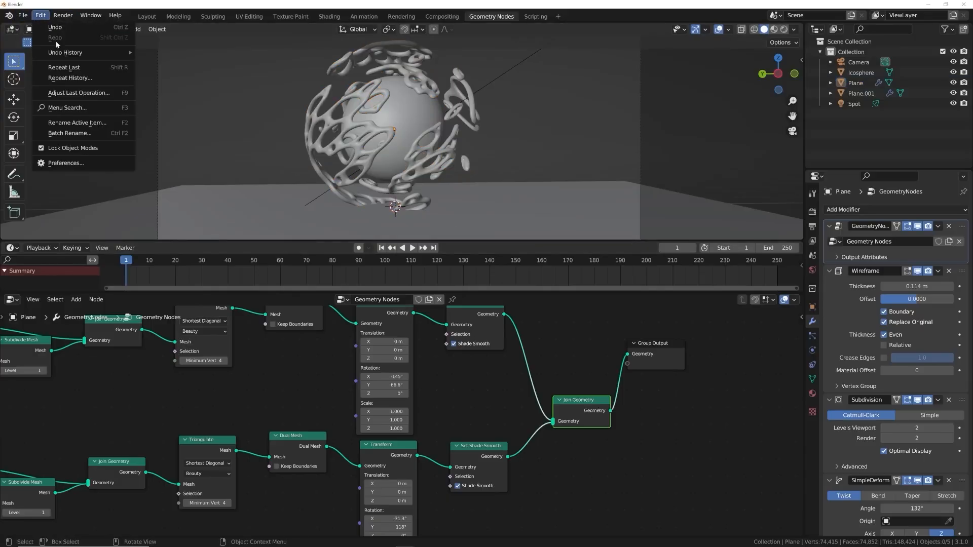
click(56, 163)
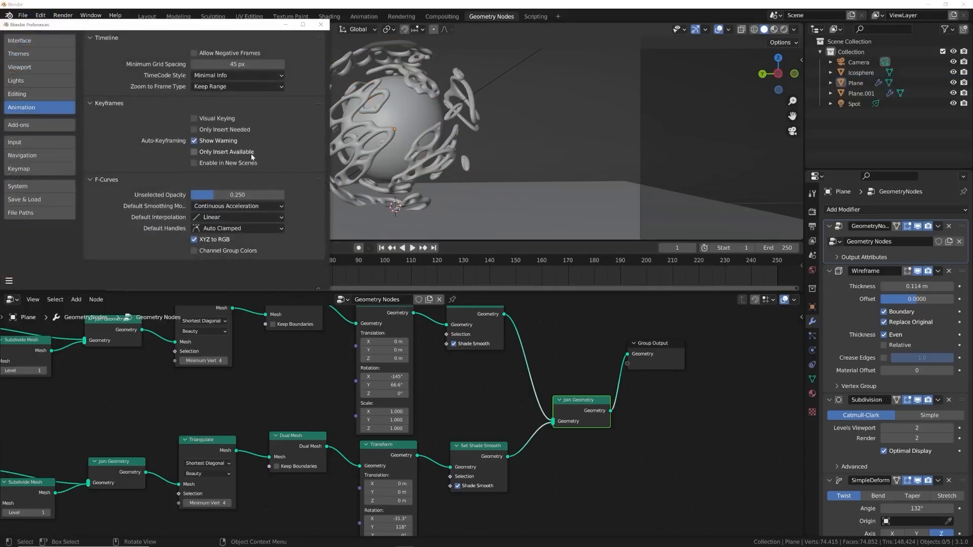
click(205, 219)
click(323, 27)
- Set the upper Transform node's scale to 1.04 and Y rotation to 0°, and keyframe the rotation at frame 0
drag(387, 385, 413, 365)
key(ctrl+z)
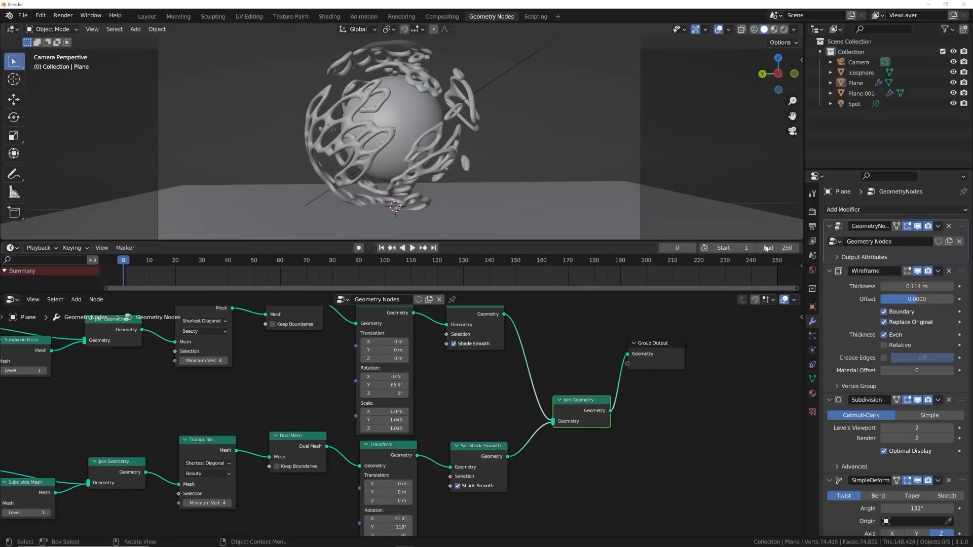
mouse_move(397, 385)
mouse_down()
mouse_move(421, 384)
mouse_move(396, 385)
mouse_up()
click(395, 385)
text(0)
key(Return)
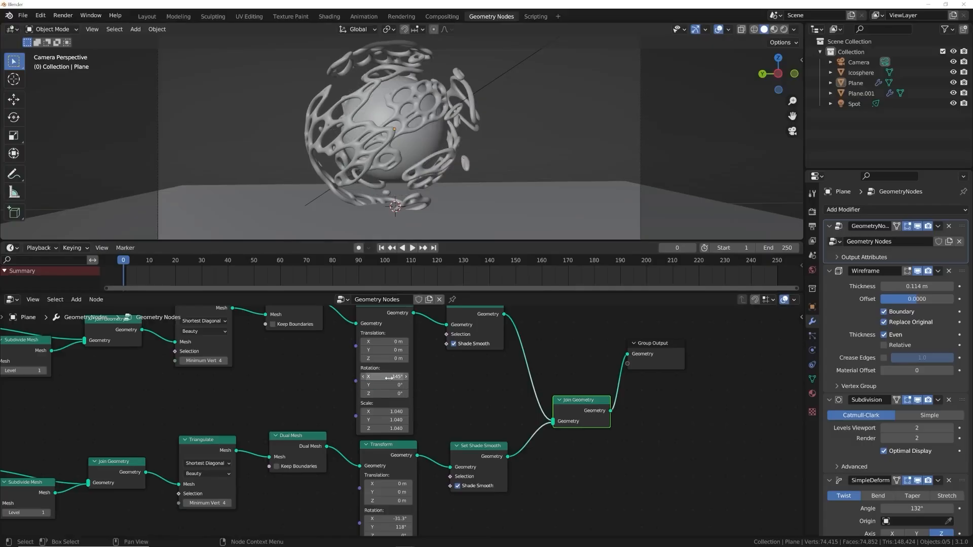
right_click(388, 385)
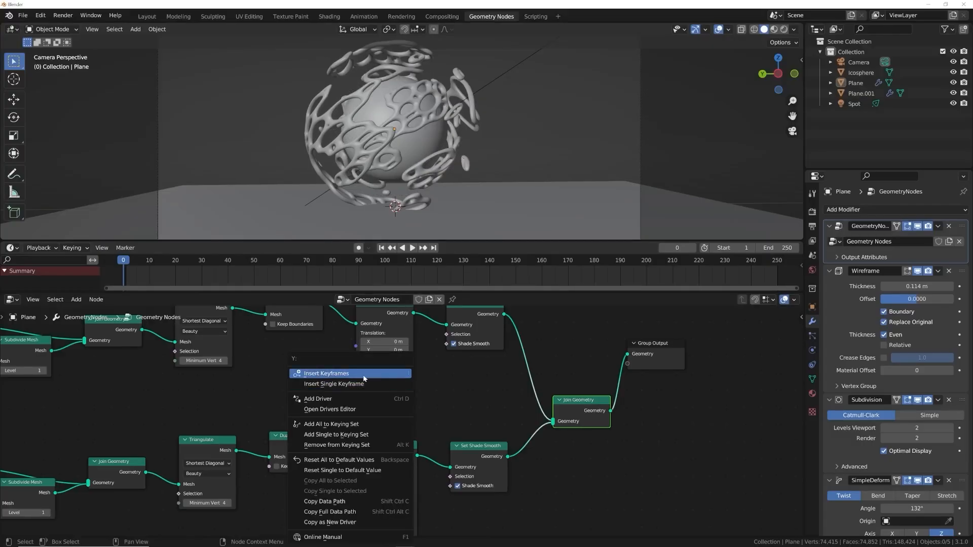
click(327, 374)
- Keyframe the upper Transform node's rotation with Y at 360° on frame 250 and play back the animation
click(433, 247)
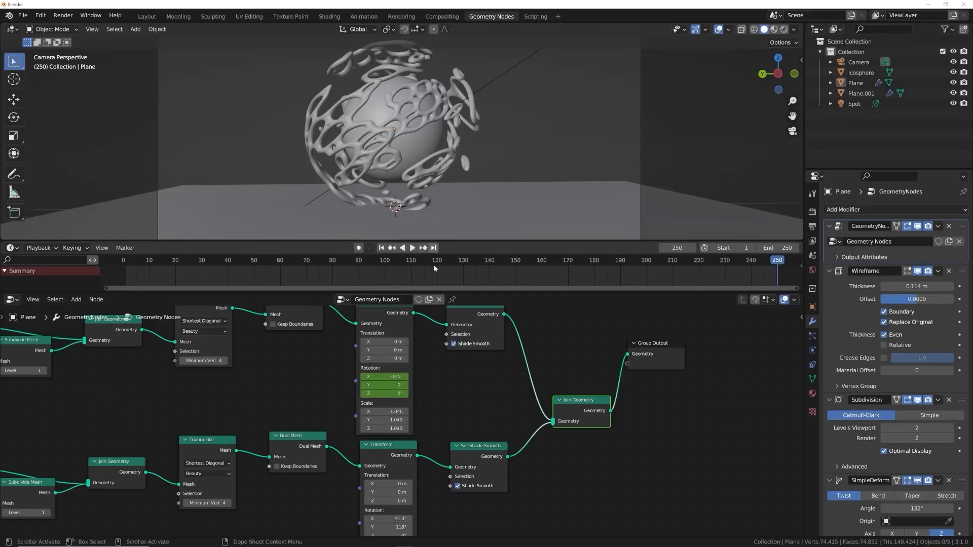
click(385, 385)
key(Return)
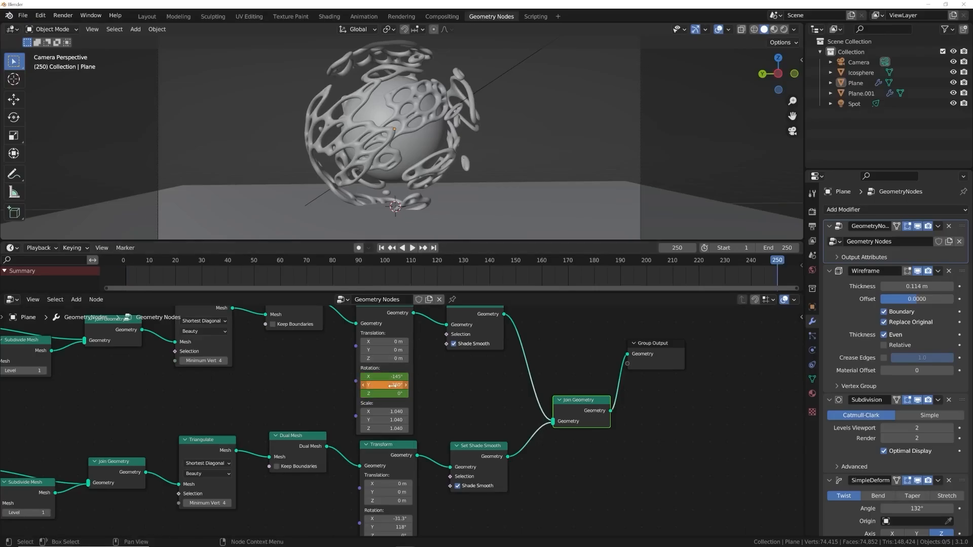
right_click(390, 385)
click(335, 375)
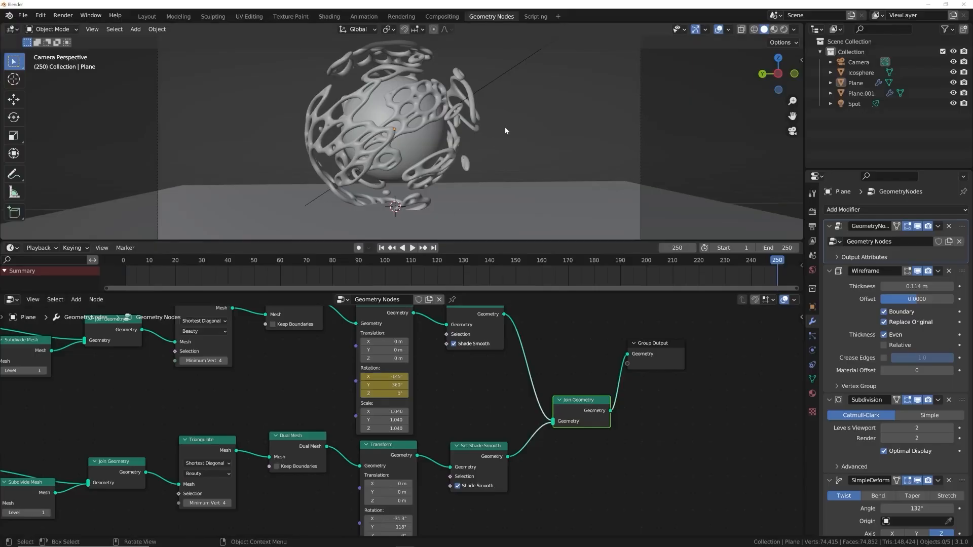
key(space)
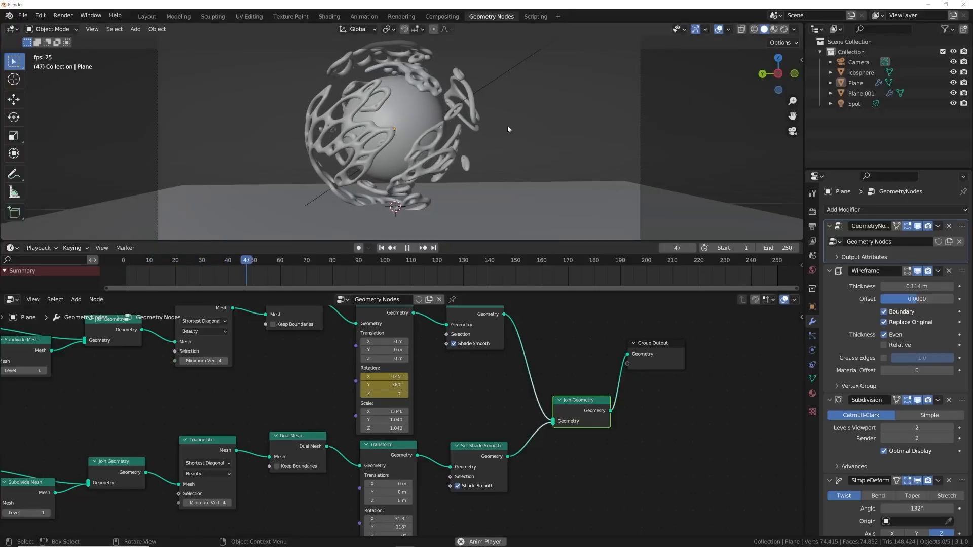
key(space)
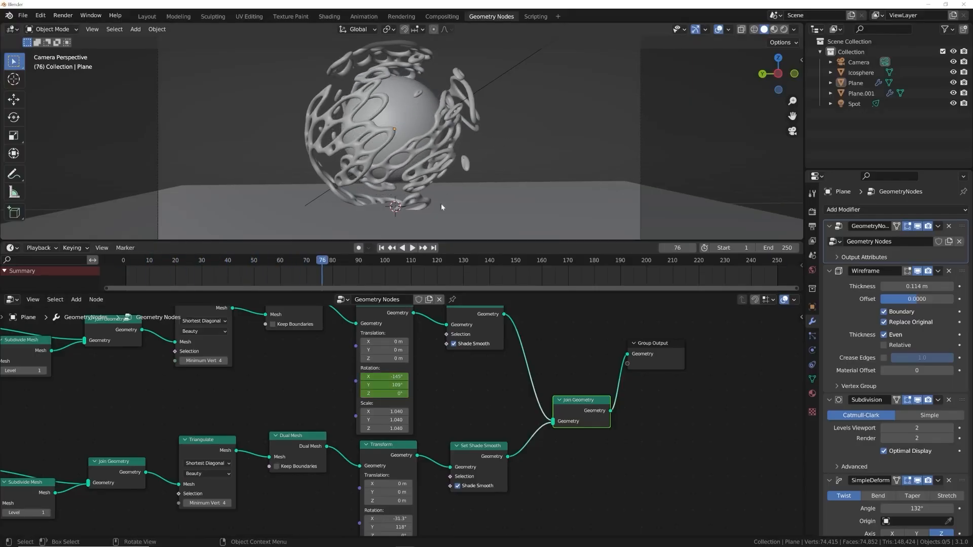
- Return to frame 0, set the lower Transform node's Y rotation to 0° and keyframe its rotation
click(381, 248)
key(Left)
middle_drag(406, 516, 399, 414)
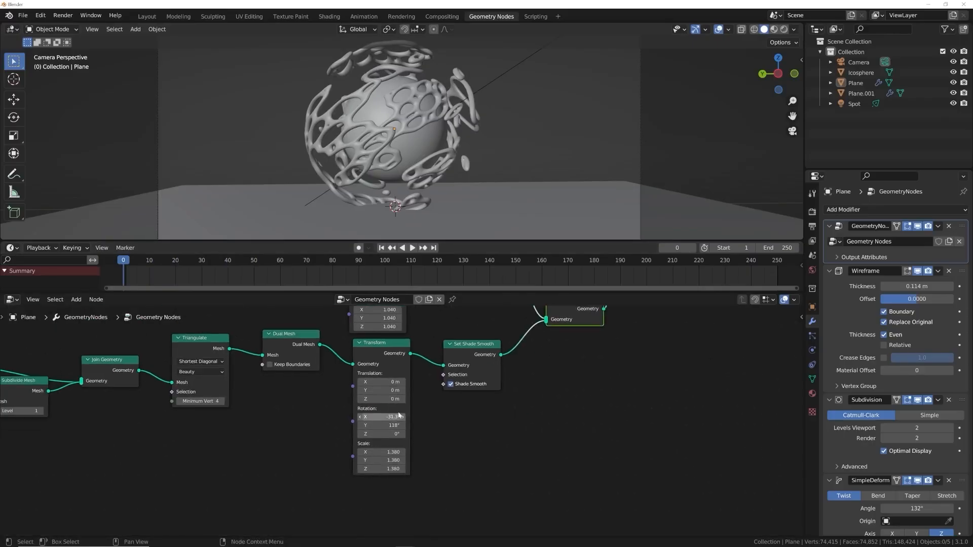
scroll(398, 416, up, 2)
mouse_move(398, 414)
mouse_down()
mouse_move(479, 415)
mouse_move(380, 425)
mouse_move(404, 425)
mouse_up()
key(ctrl+z)
click(380, 425)
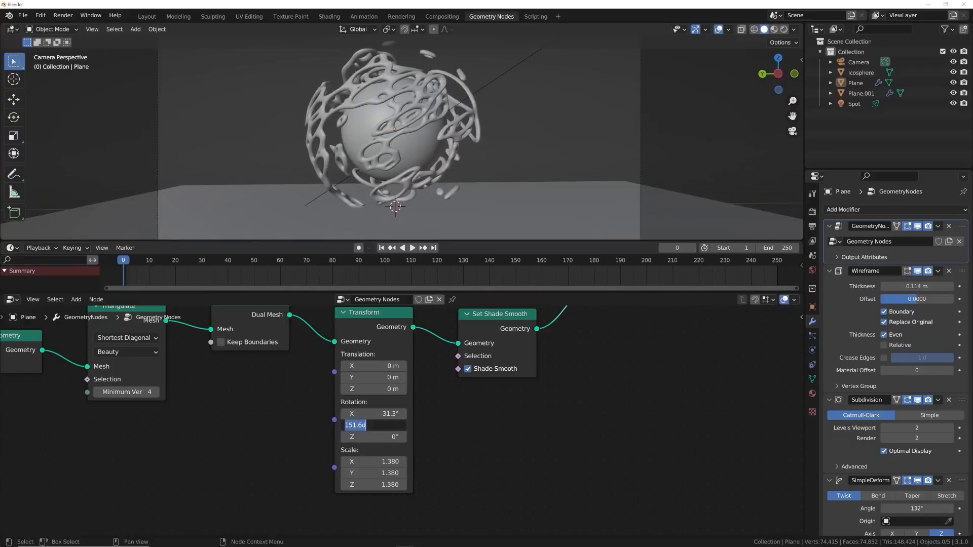
text(0)
key(Return)
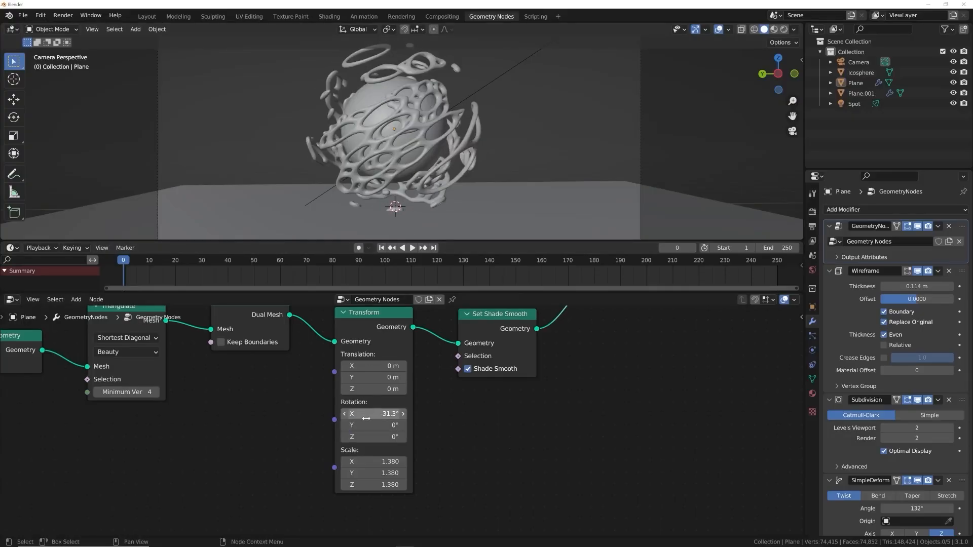
right_click(372, 425)
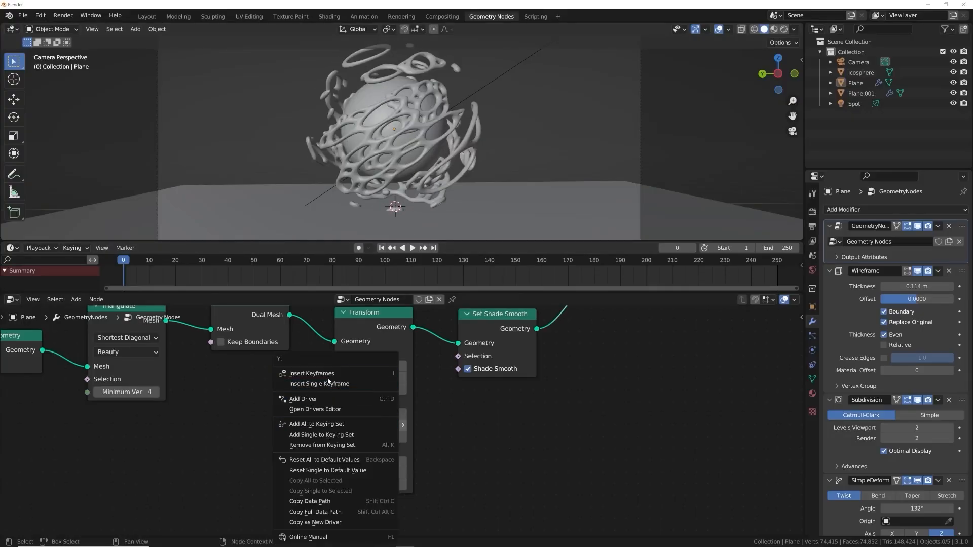
click(354, 375)
- Keyframe the lower Transform node's rotation with Y at -360° on frame 250 and play the animation to check both shells
click(433, 248)
click(373, 425)
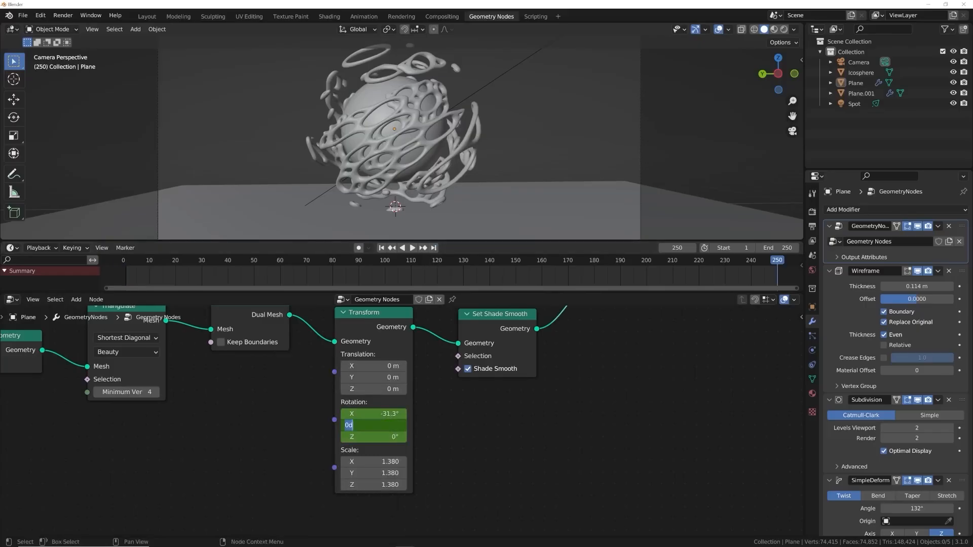
text(-360)
key(Return)
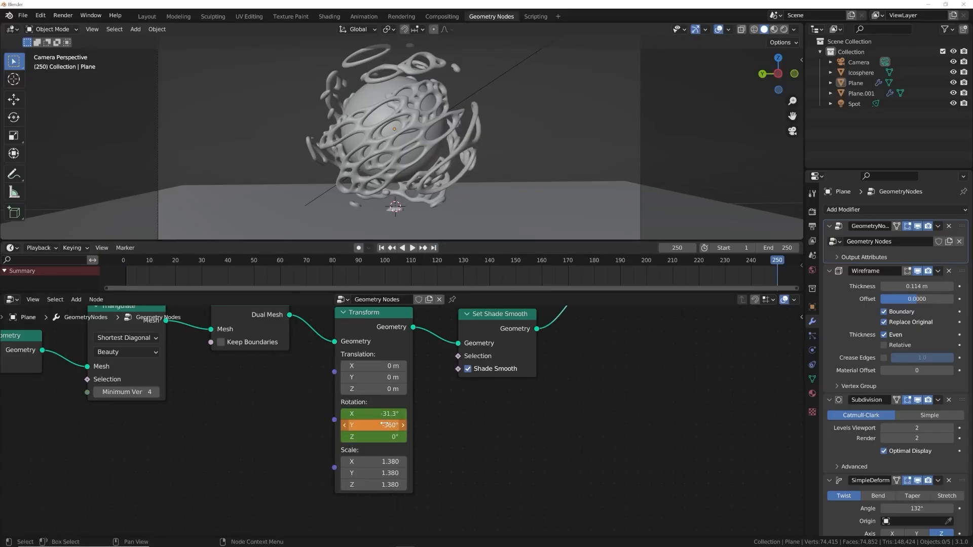
right_click(384, 424)
click(355, 379)
key(space)
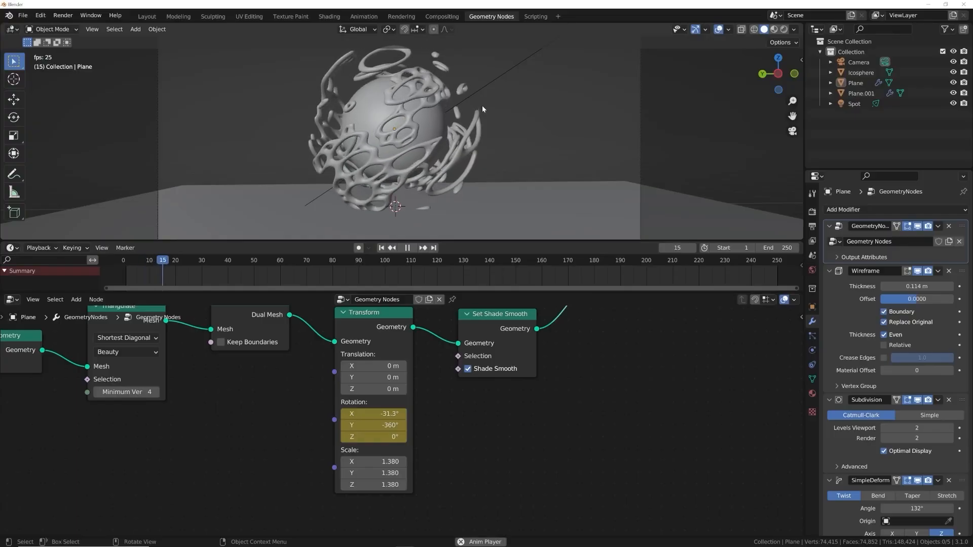
scroll(465, 143, up, 3)
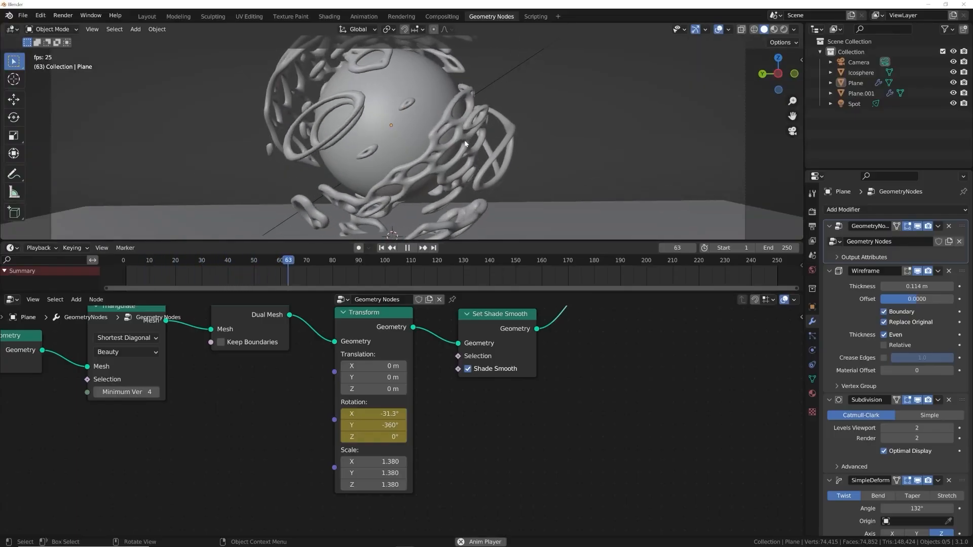
key(space)
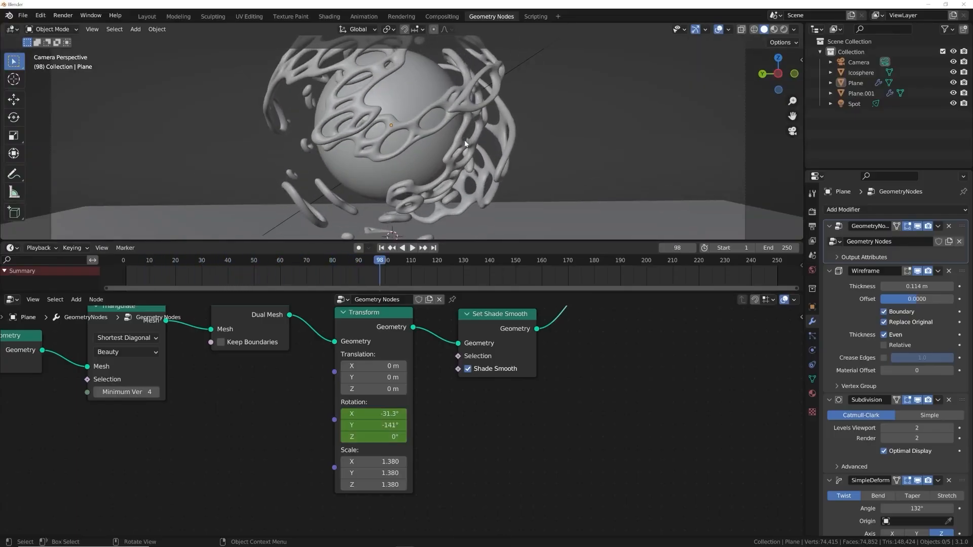
- Return to the Layout workspace and inspect the counter-rotating shells in Rendered shading through the camera
click(153, 16)
click(785, 30)
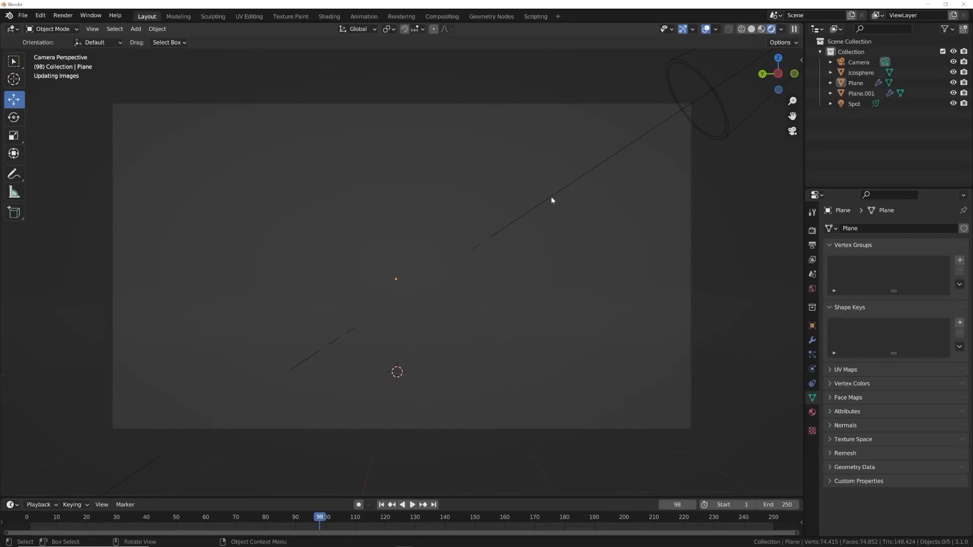
scroll(540, 238, up, 2)
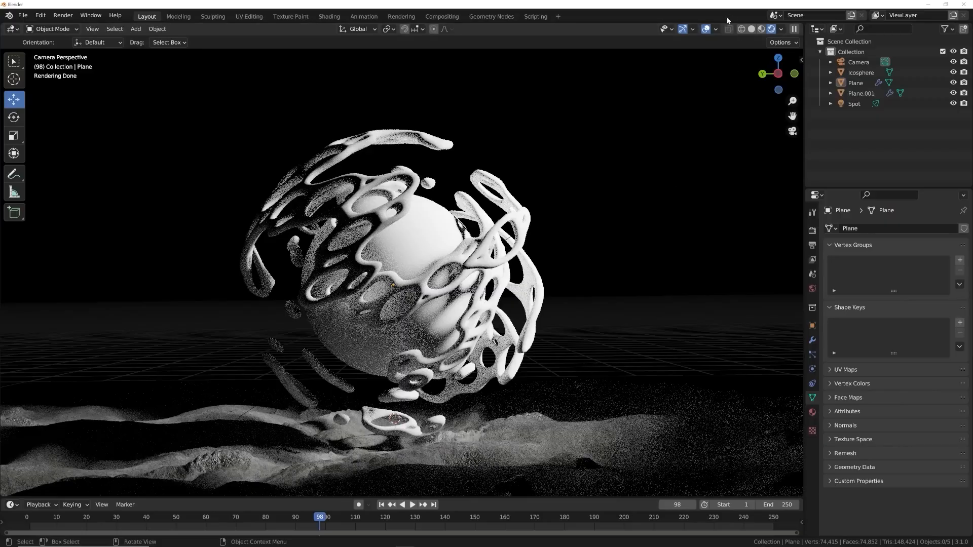
- Switch the viewport to Solid shading and add a new plane mesh at the scene origin
click(751, 29)
scroll(551, 276, down, 3)
mouse_move(552, 276)
middle_down()
mouse_move(587, 357)
mouse_move(573, 293)
middle_up()
key(shift+a)
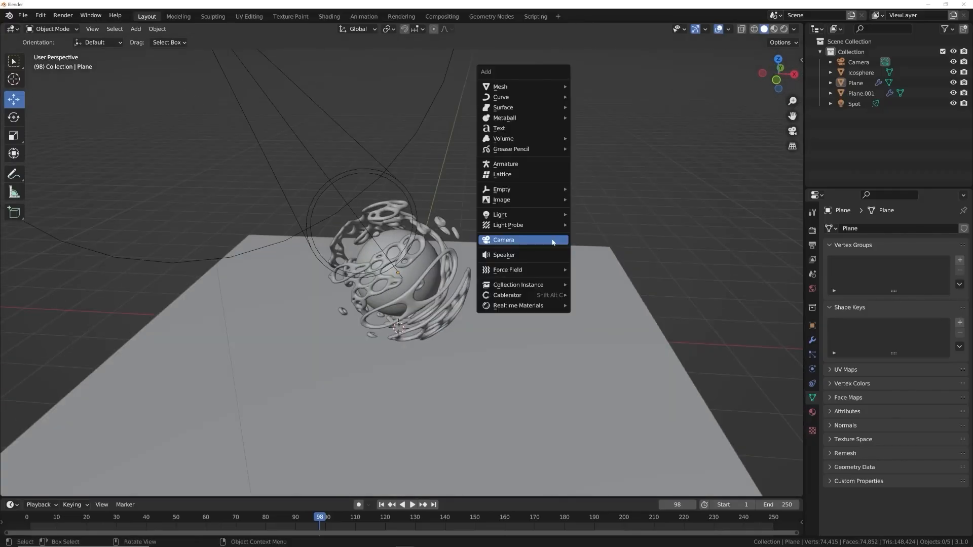
mouse_move(544, 89)
click(592, 86)
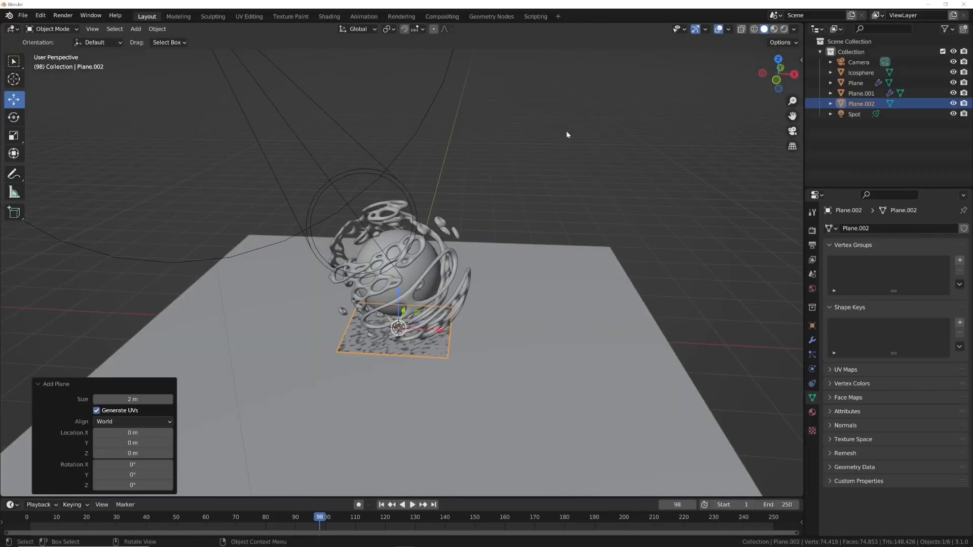
- Rotate the new plane 90° about the global Y axis so it stands upright
text(rx90)
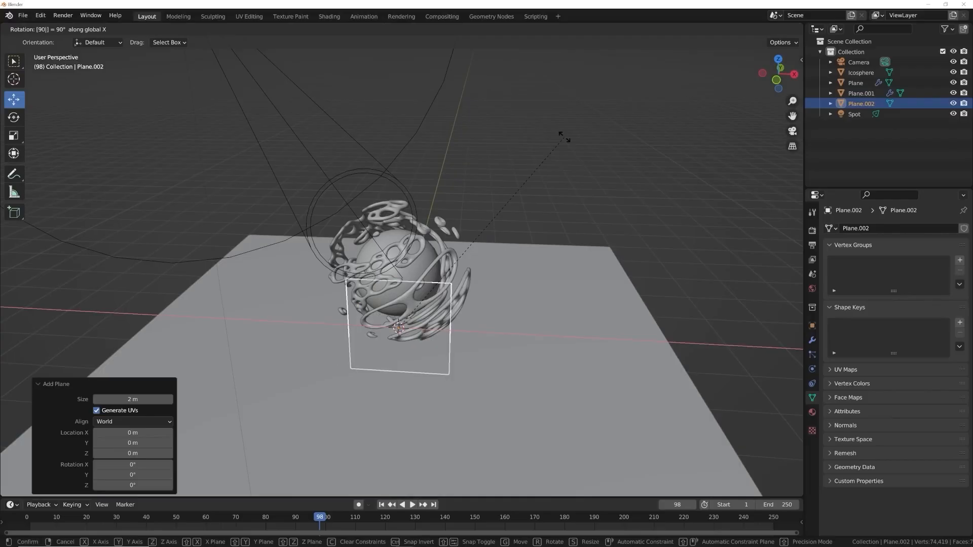
key(Return)
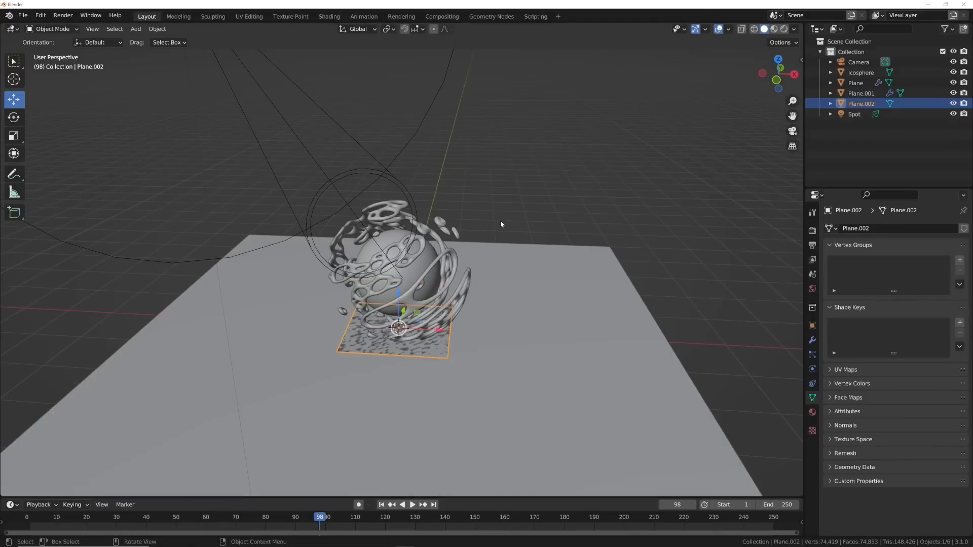
text(ry90)
key(Return)
- Move the upright plane about 6.7 m along X behind the sphere and scale it by about 6.609 to cover the camera frame
scroll(449, 300, down, 4)
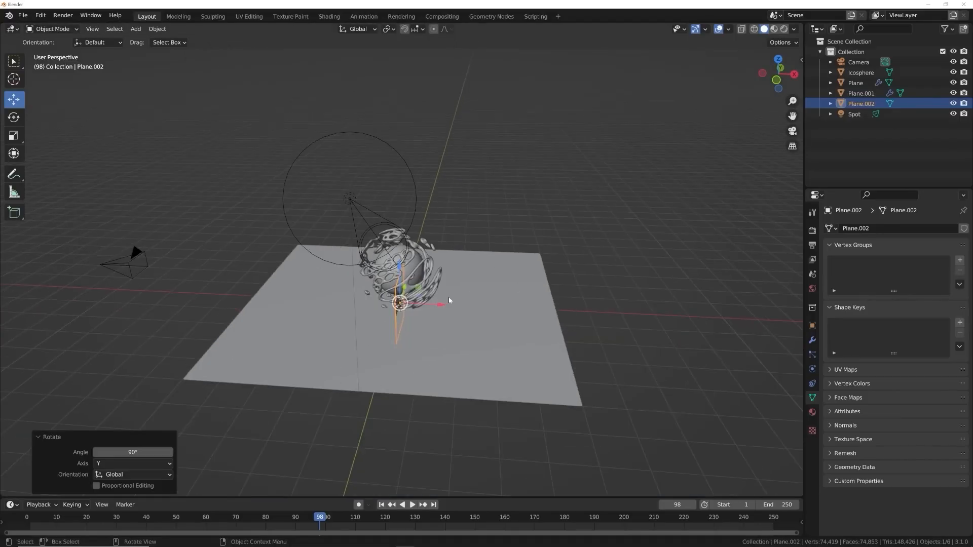
drag(438, 305, 650, 310)
key(KP_0)
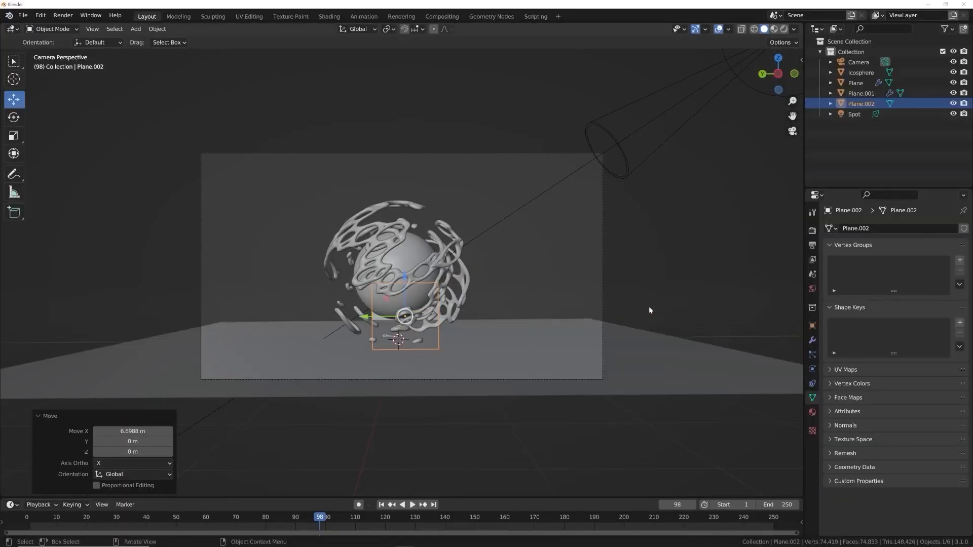
key(s)
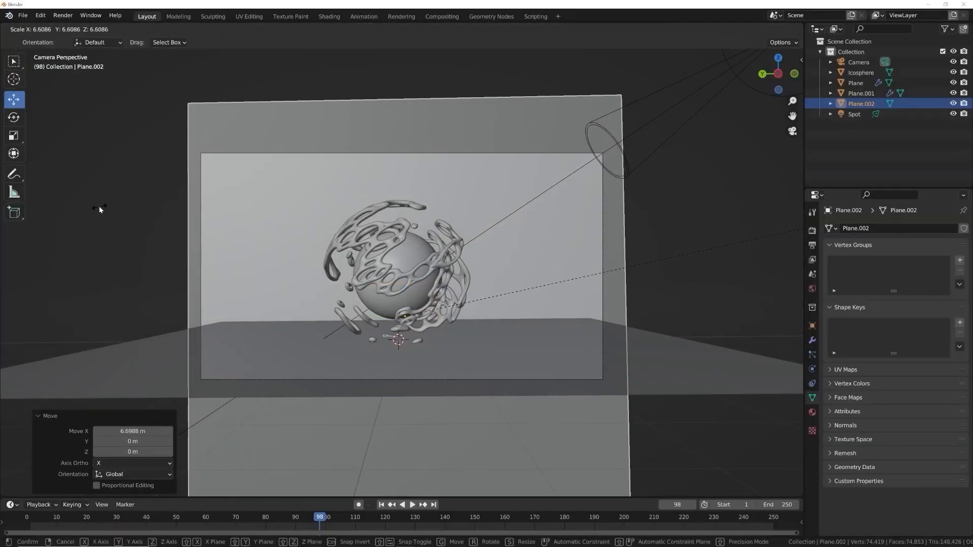
click(95, 226)
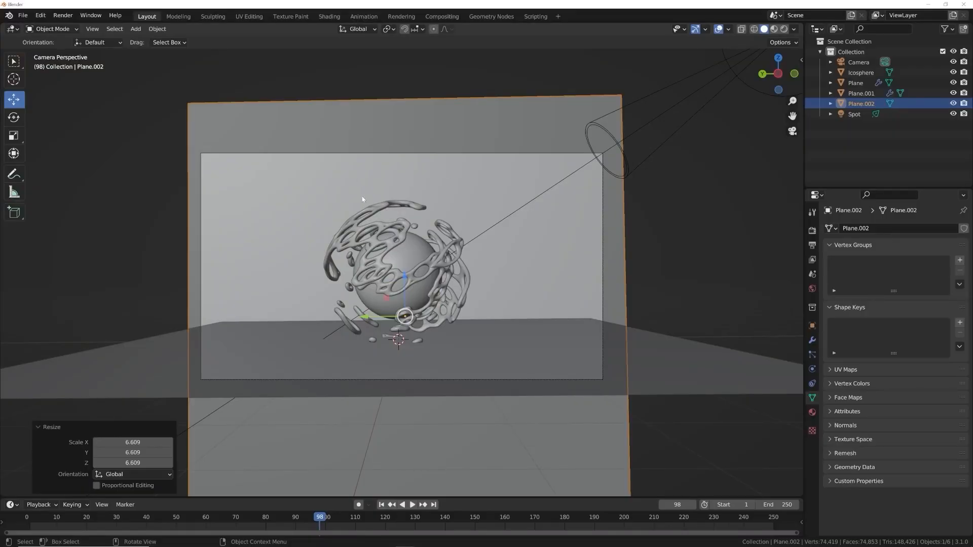
- Switch to the Shading workspace in camera view and create a new material for the backdrop plane
click(329, 16)
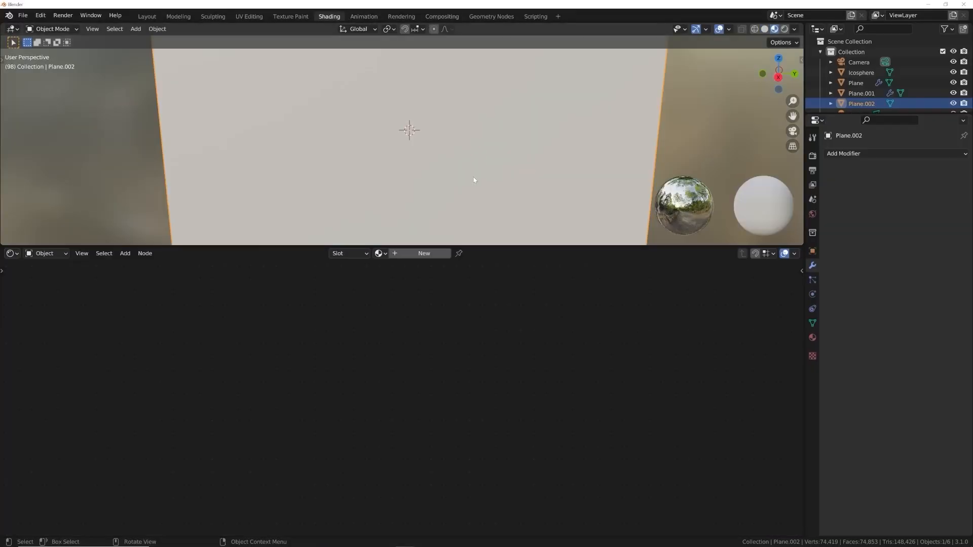
key(KP_0)
scroll(506, 175, down, 1)
scroll(506, 174, up, 3)
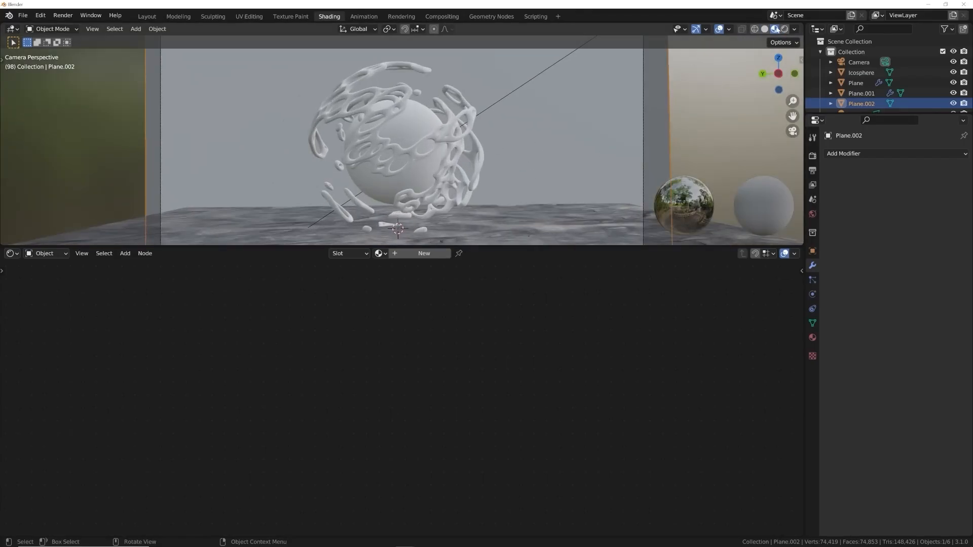
click(424, 253)
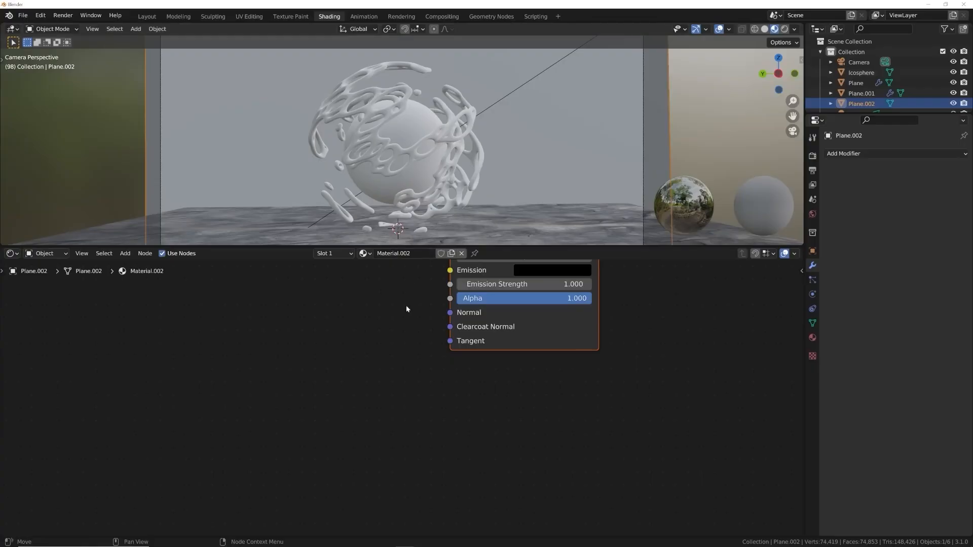
middle_drag(406, 305, 305, 449)
scroll(374, 426, down, 3)
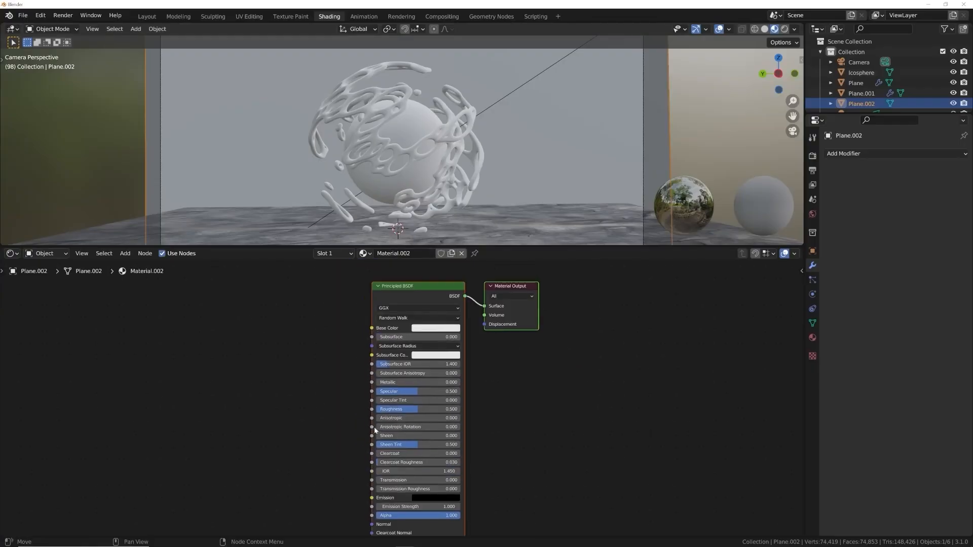
- Replace the Principled BSDF with an Emission shader connected to the Material Output's Surface
key(x)
key(shift+a)
click(419, 284)
text(em)
key(Return)
click(373, 307)
drag(410, 306, 485, 306)
- Add a ColorRamp node and connect its Color output to the Emission shader's Color input
key(shift+a)
click(324, 294)
text(col)
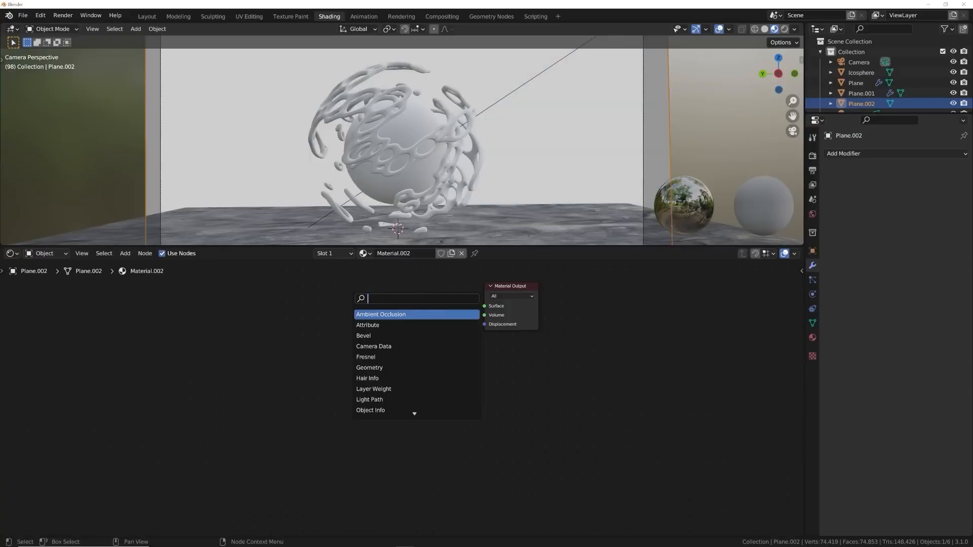
key(Return)
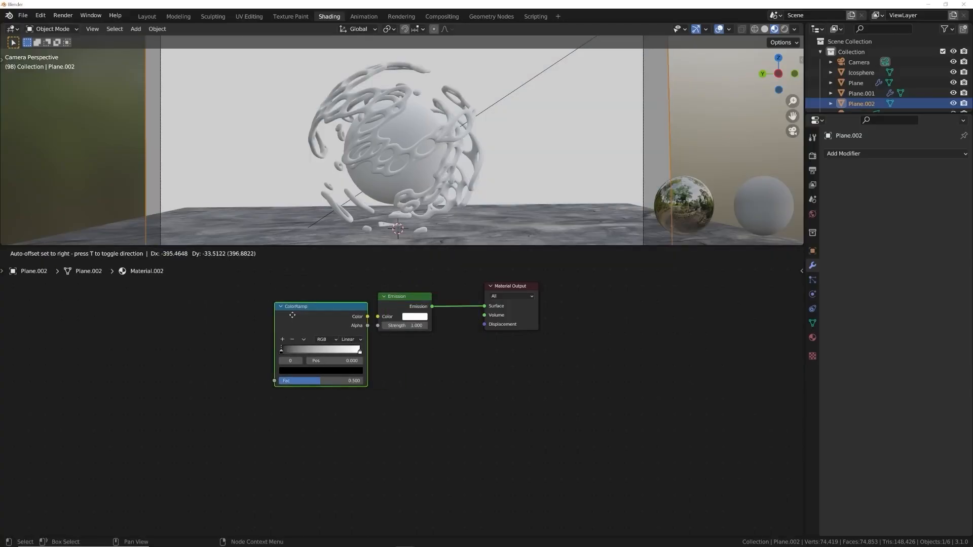
click(314, 324)
drag(356, 315, 377, 316)
- Add a Gradient Texture node before the ColorRamp
middle_drag(242, 343, 359, 337)
key(shift+a)
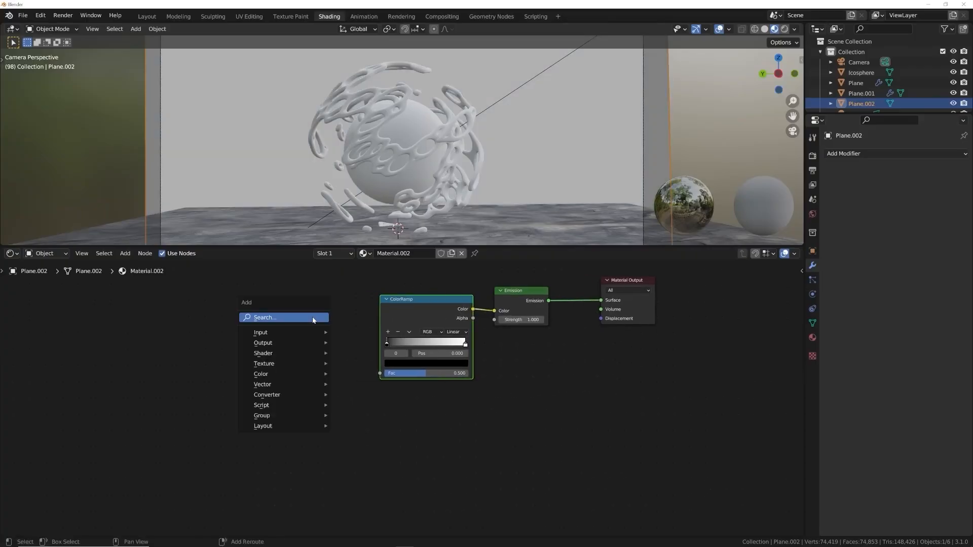
click(313, 318)
text(gra)
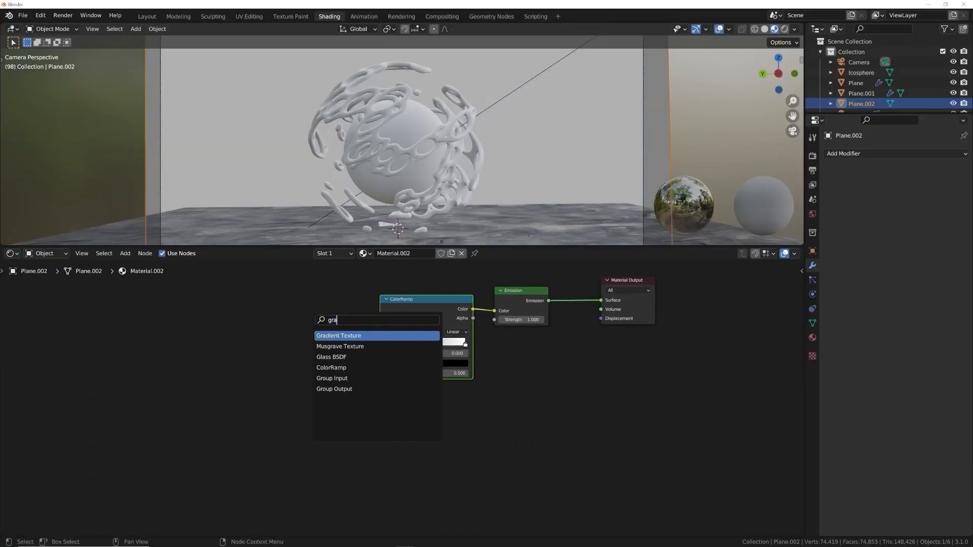
key(Return)
click(343, 338)
scroll(343, 339, up, 2)
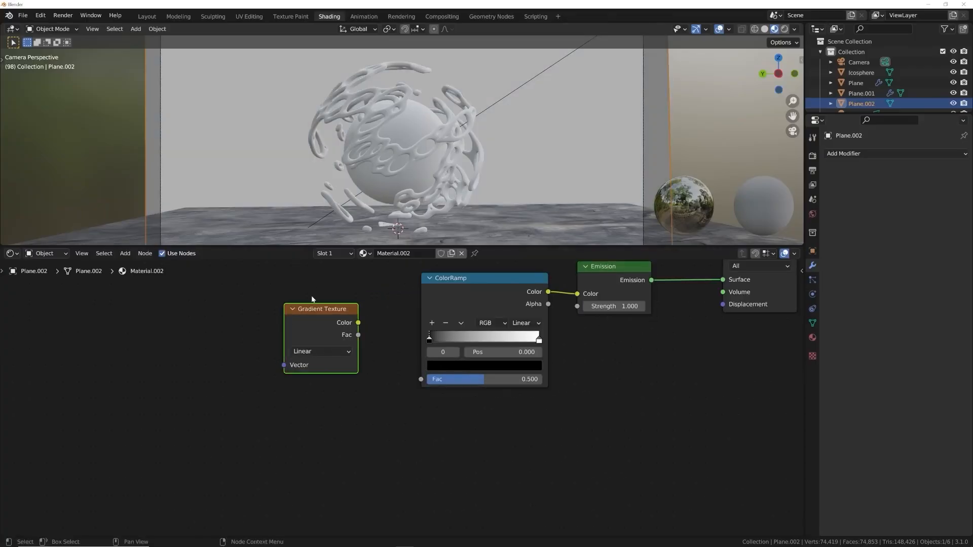
- Add Mapping and Texture Coordinate nodes to the gradient, use Object coordinates, and connect the gradient's Color to the ColorRamp's Fac
key(ctrl+t)
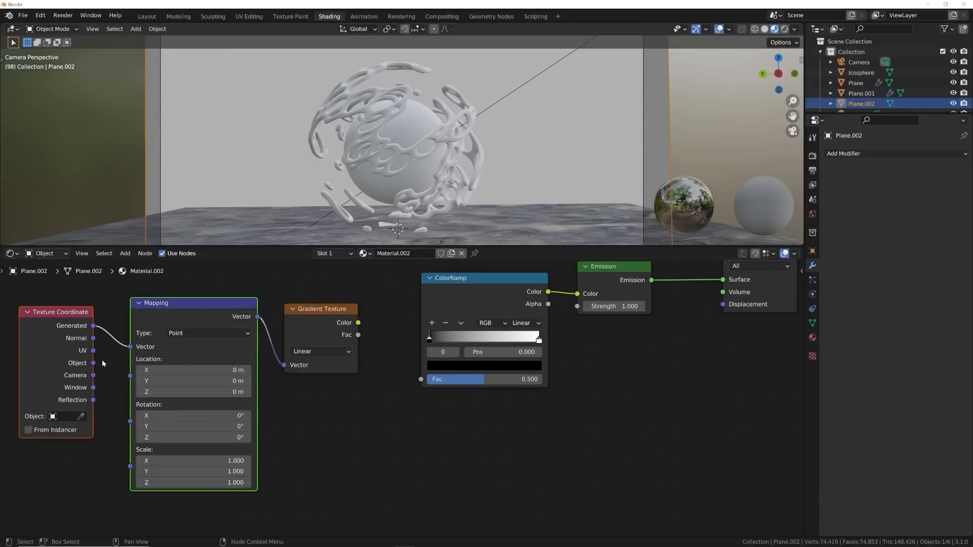
drag(94, 363, 133, 347)
drag(358, 323, 423, 379)
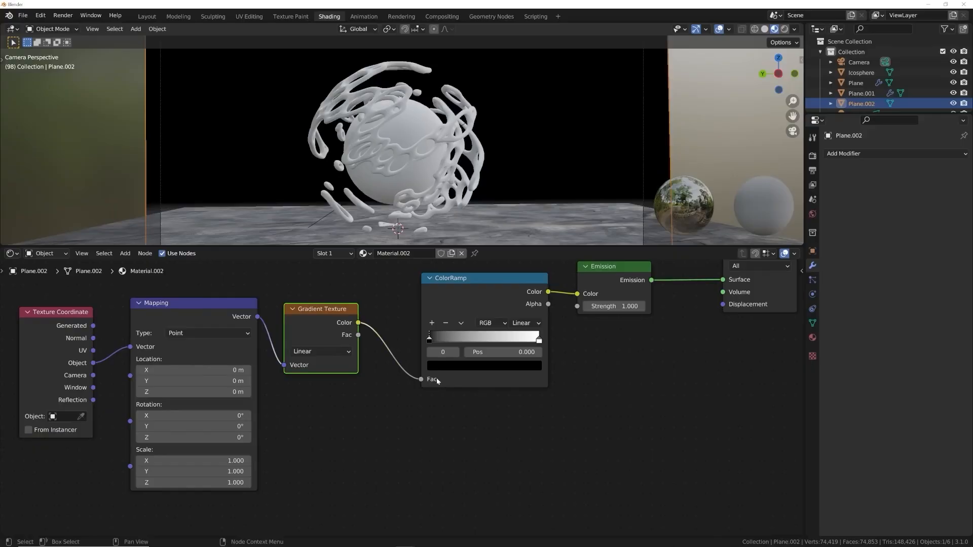
mouse_move(365, 172)
middle_down()
mouse_move(327, 195)
mouse_move(369, 178)
middle_up()
key(KP_0)
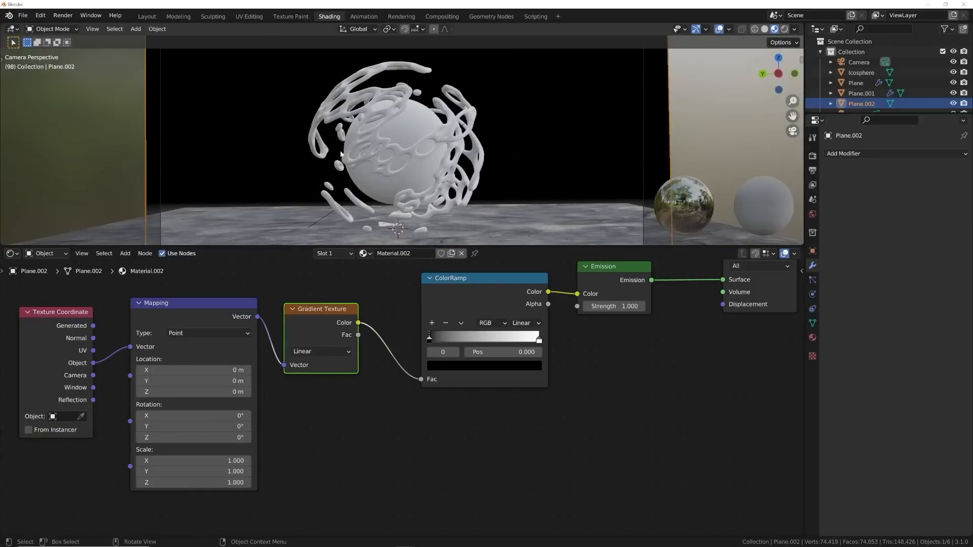
- Set the ColorRamp interpolation to B-Spline and Mapping location X to 0.4 m, and preview the backdrop in Rendered shading
click(523, 322)
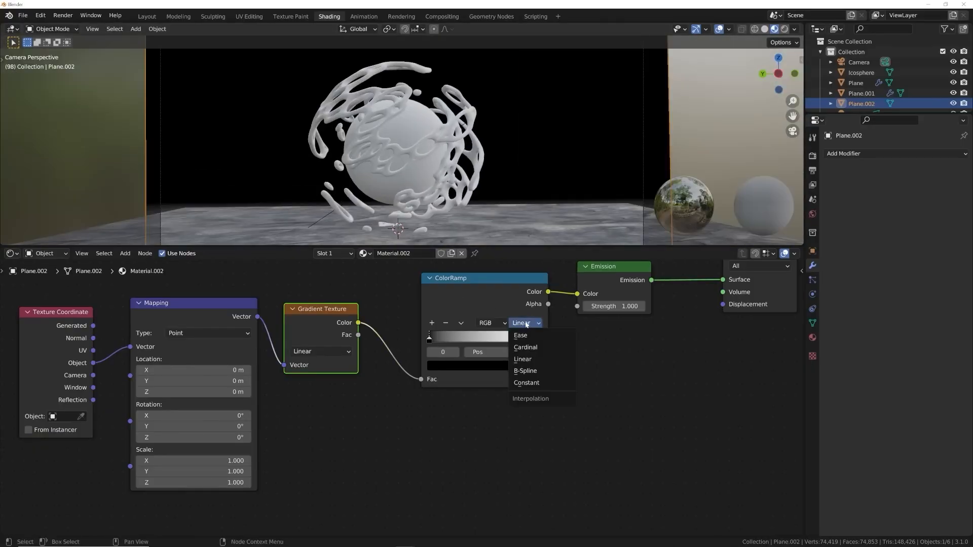
click(531, 371)
scroll(450, 152, down, 3)
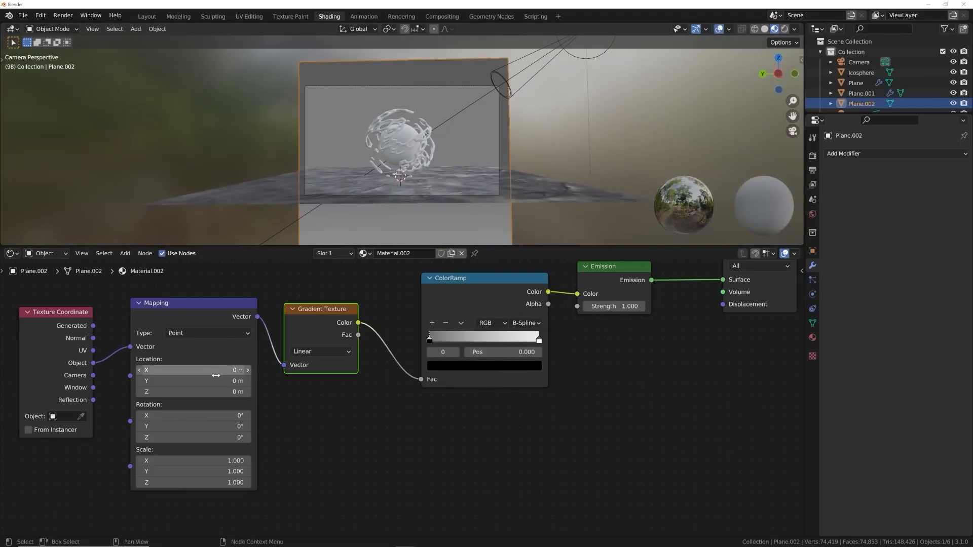
mouse_move(215, 371)
mouse_down()
mouse_move(202, 371)
mouse_move(223, 371)
mouse_move(214, 378)
mouse_up()
click(785, 29)
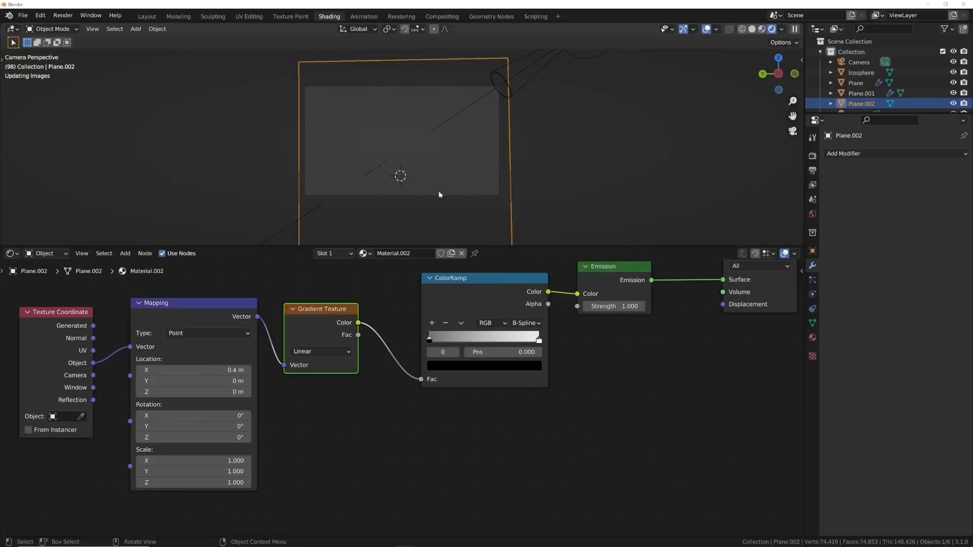
scroll(439, 191, up, 2)
scroll(431, 183, up, 2)
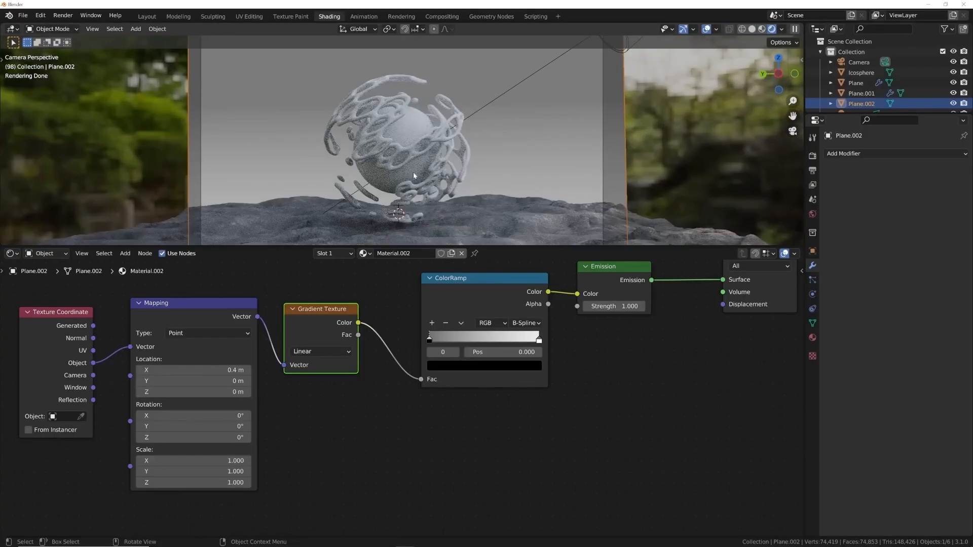
- Adjust the backdrop gradient with the ColorRamp's black stop at about 0.468 and Mapping location X at 0.66 m
drag(430, 339, 497, 340)
drag(215, 371, 235, 371)
scroll(296, 184, up, 5)
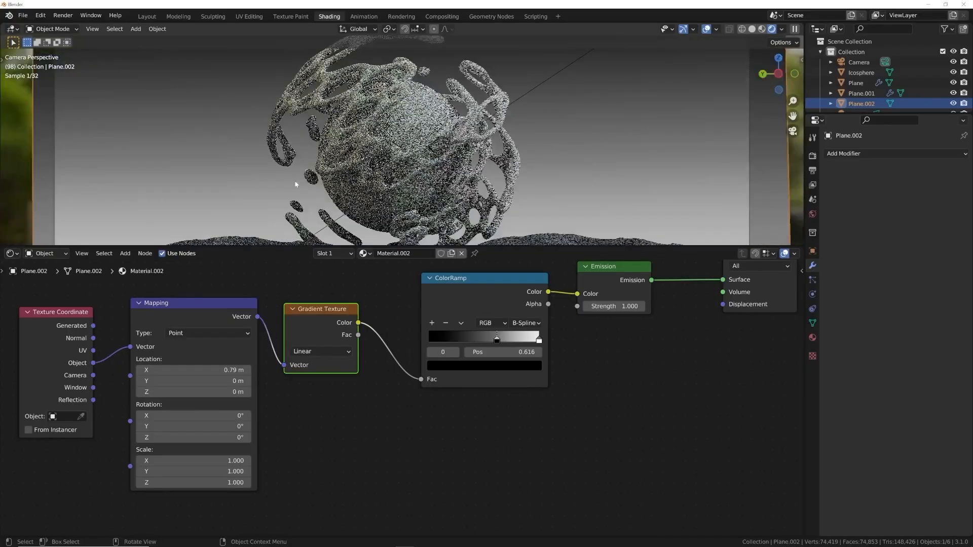
scroll(175, 209, down, 3)
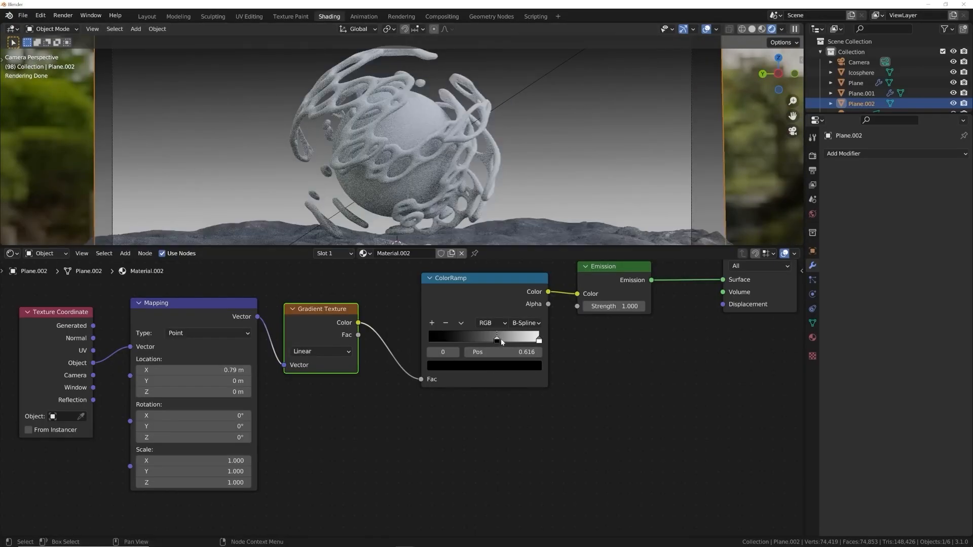
drag(501, 342, 486, 340)
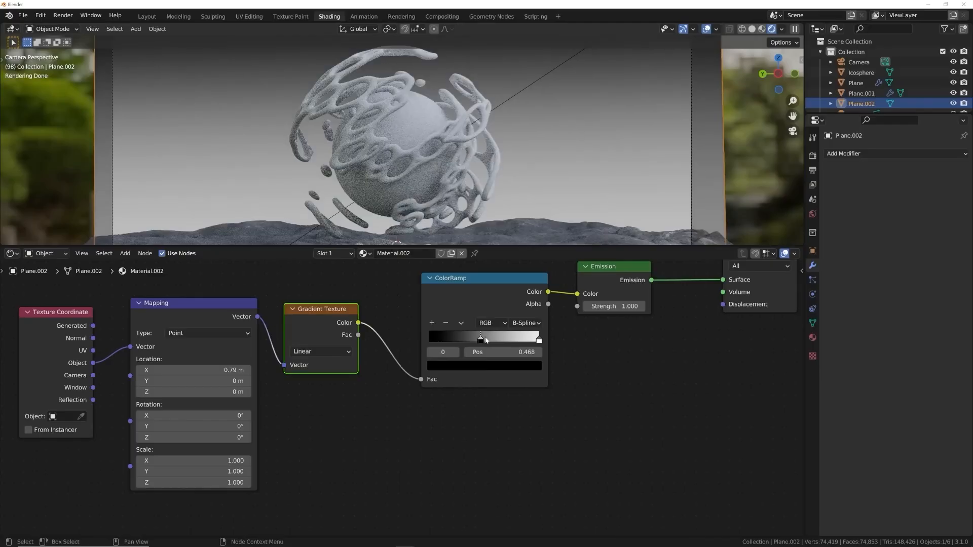
scroll(529, 142, down, 3)
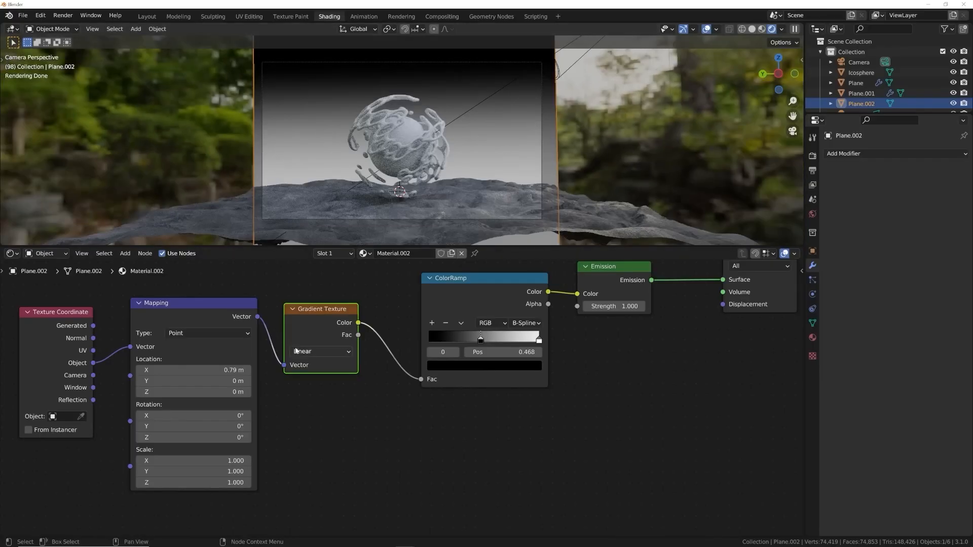
drag(195, 370, 175, 370)
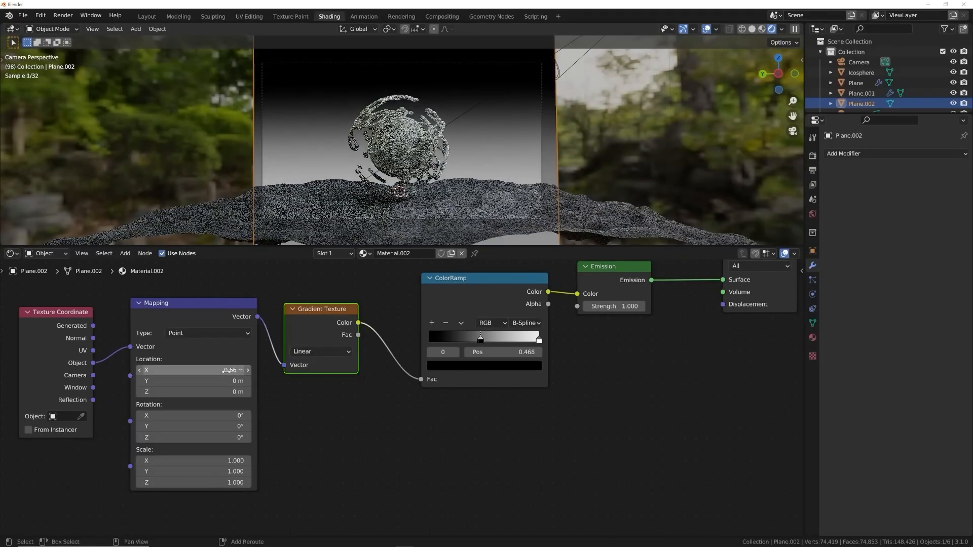
- Enable Scene Lights and Scene World for the Rendered viewport shading
click(782, 29)
click(722, 79)
click(723, 89)
scroll(522, 154, up, 3)
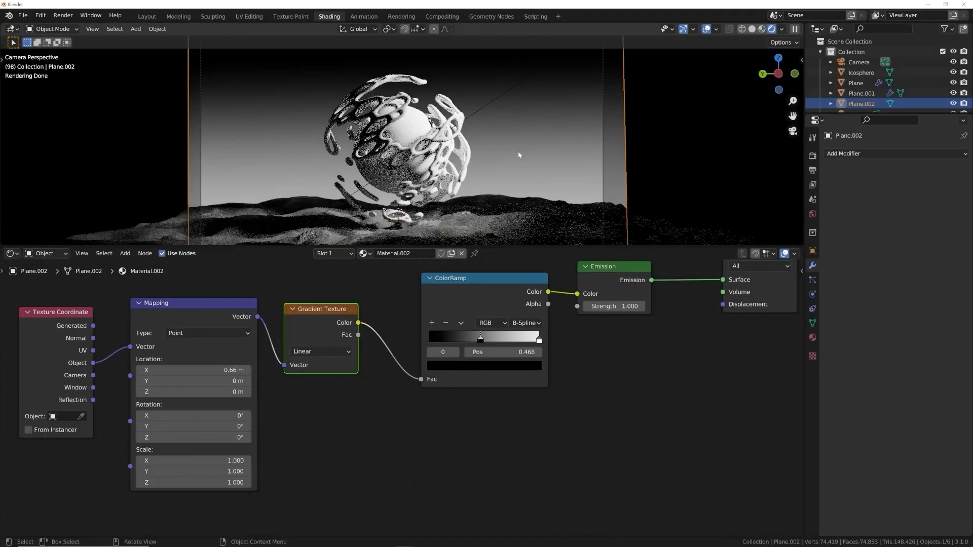
- Select the spot light and set its color to pale blue with hue 0.591, saturation 0.371 and value 1
click(688, 124)
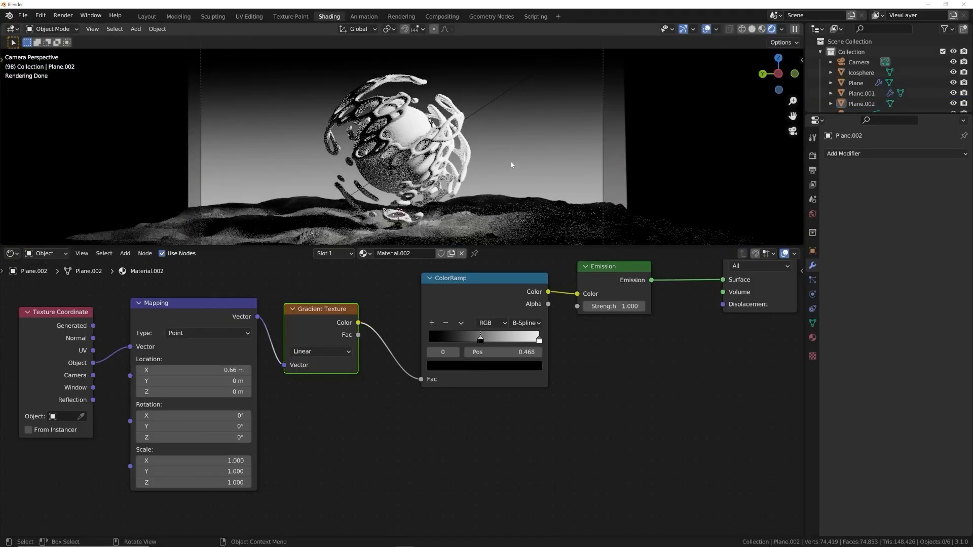
click(508, 91)
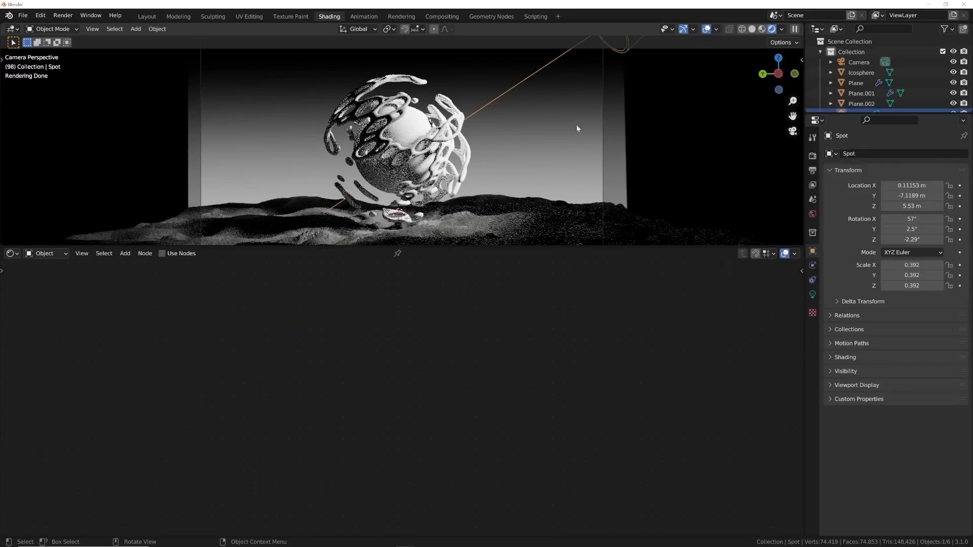
click(813, 295)
scroll(877, 41, down, 1)
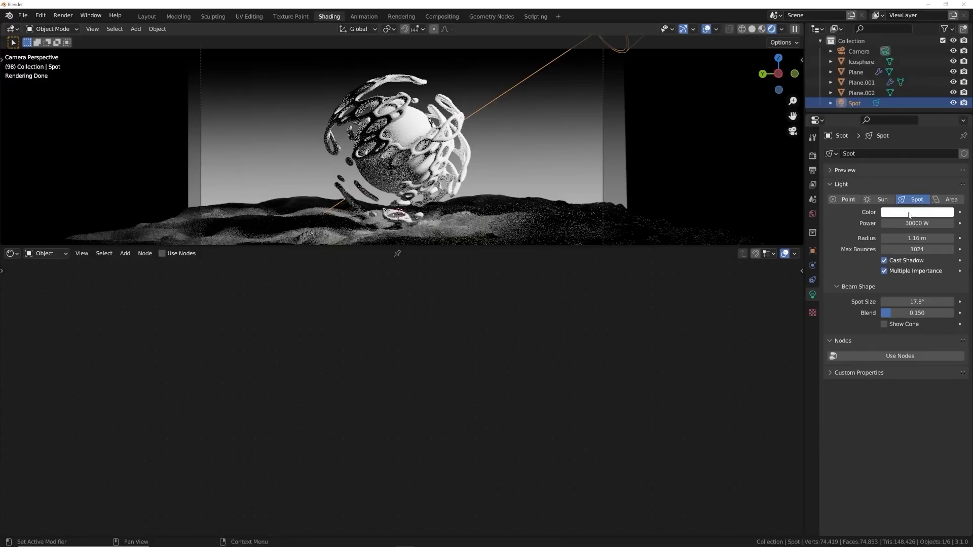
click(911, 213)
click(904, 107)
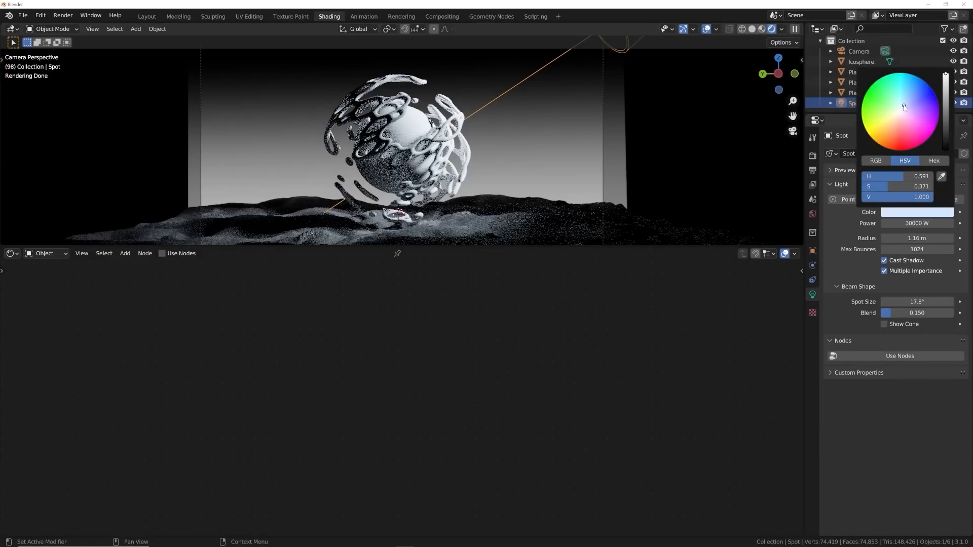
- Show the spot light's color as a hex value and copy the code D0E7FF
click(934, 161)
click(891, 176)
key(ctrl+c)
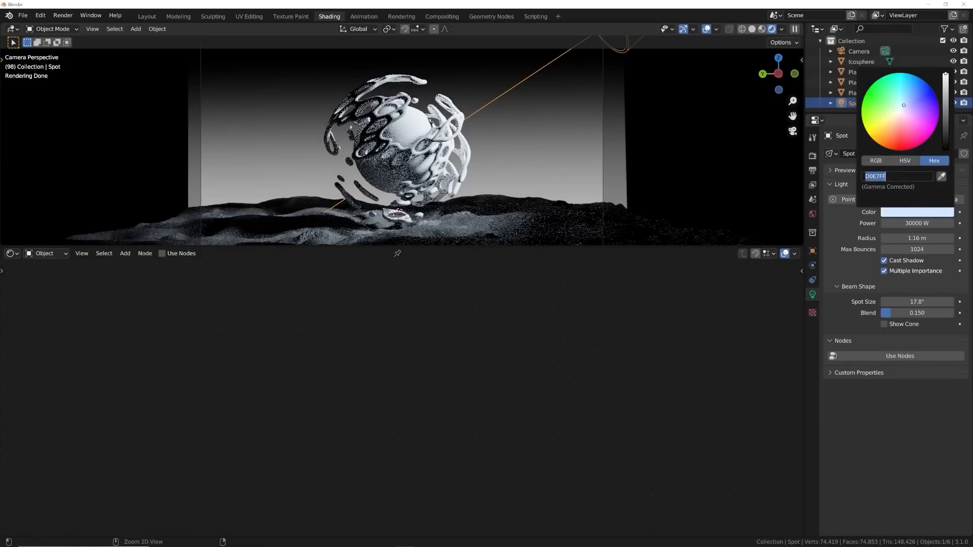
- Select the backdrop plane and set its ColorRamp's white stop to the copied hex color D0E7FF
key(Return)
click(533, 181)
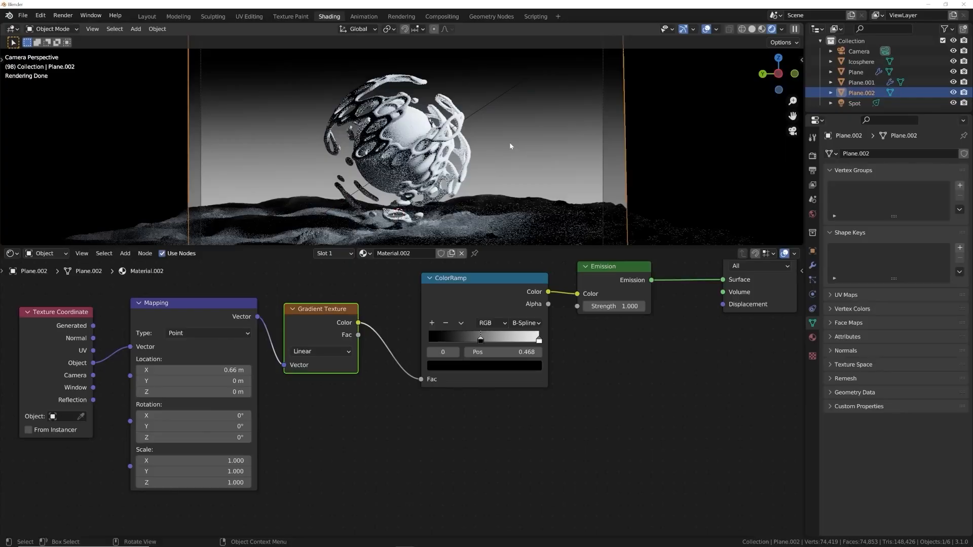
click(538, 339)
click(505, 365)
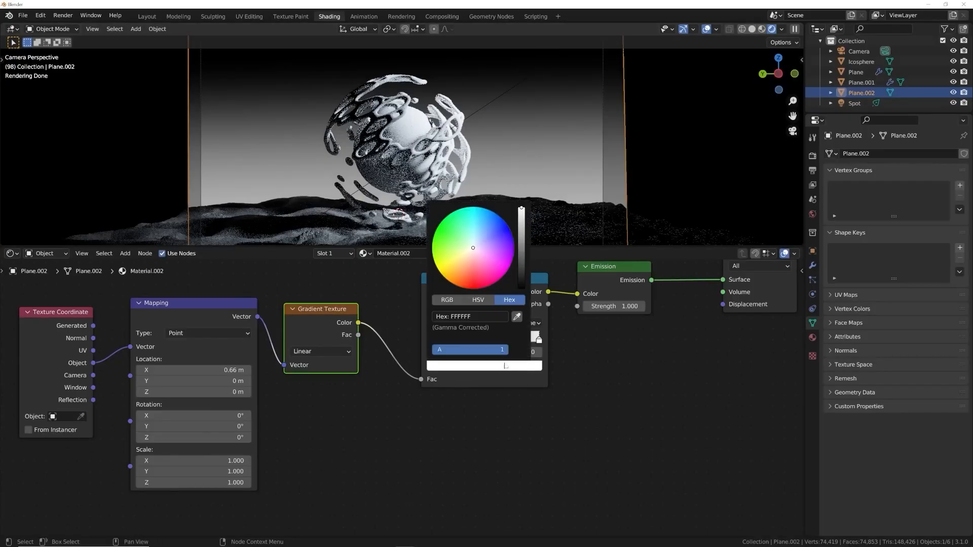
click(491, 316)
key(ctrl+v)
key(Return)
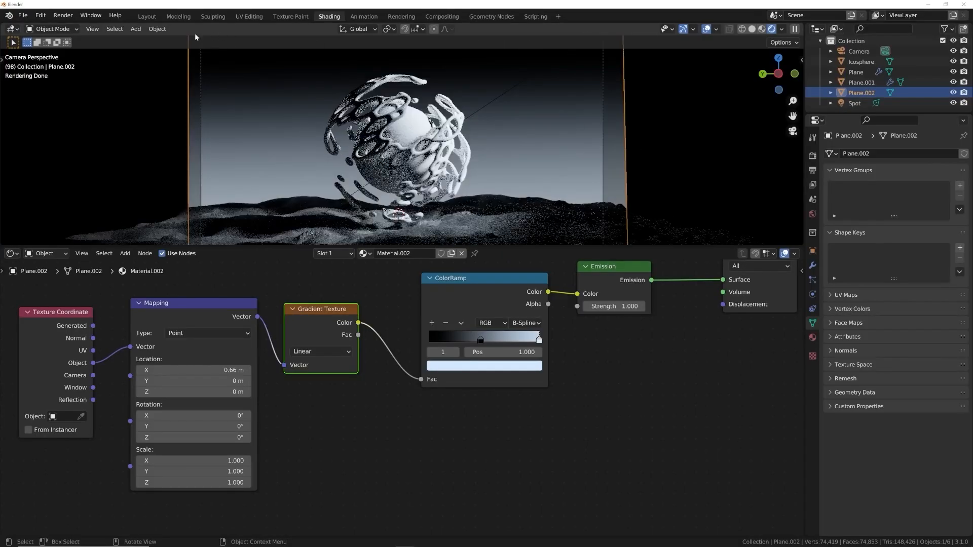
- Switch to the Layout workspace in Rendered shading and move the camera down by about 0.25 m
click(146, 17)
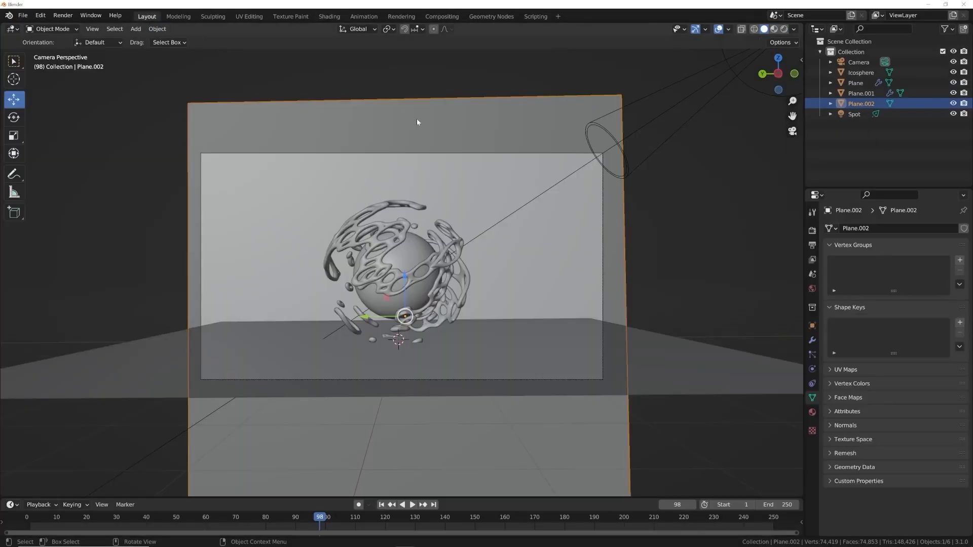
click(783, 29)
scroll(569, 211, up, 3)
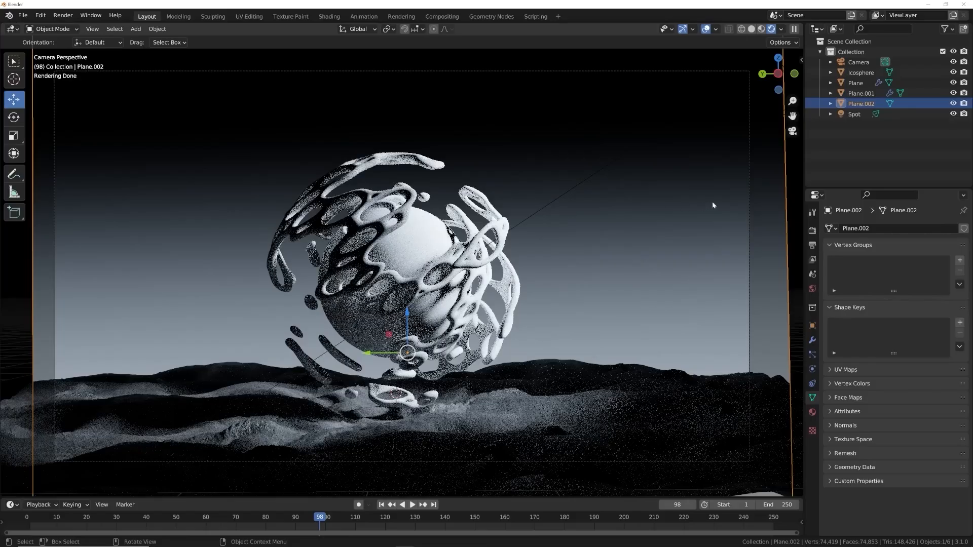
click(858, 62)
key(g)
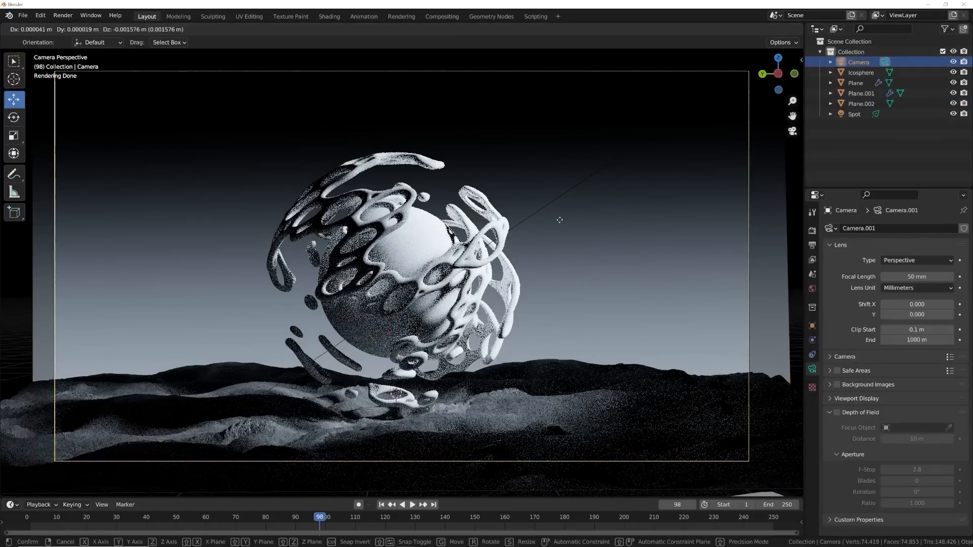
click(558, 257)
- Increase the camera's focal length to 53.8 mm
click(812, 326)
drag(915, 293, 923, 293)
click(812, 368)
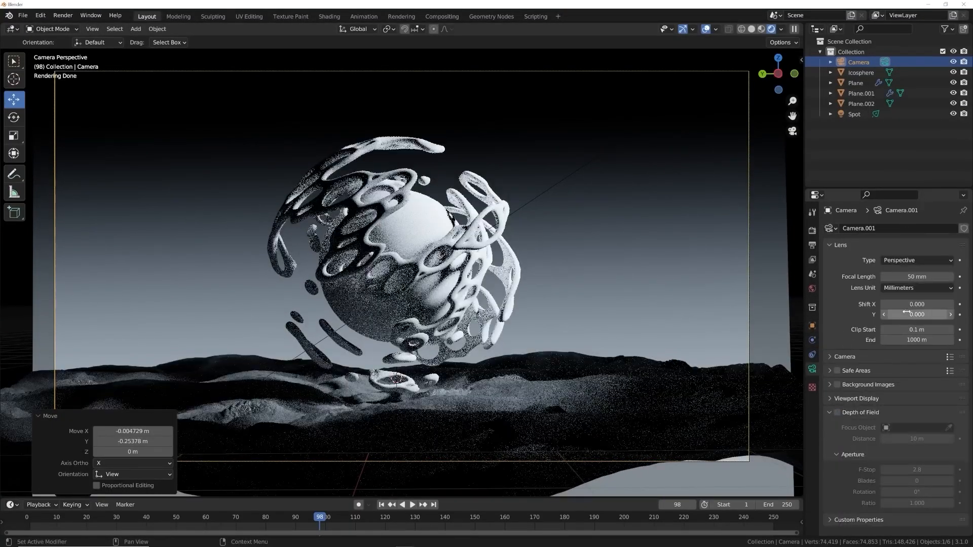
drag(918, 280, 918, 278)
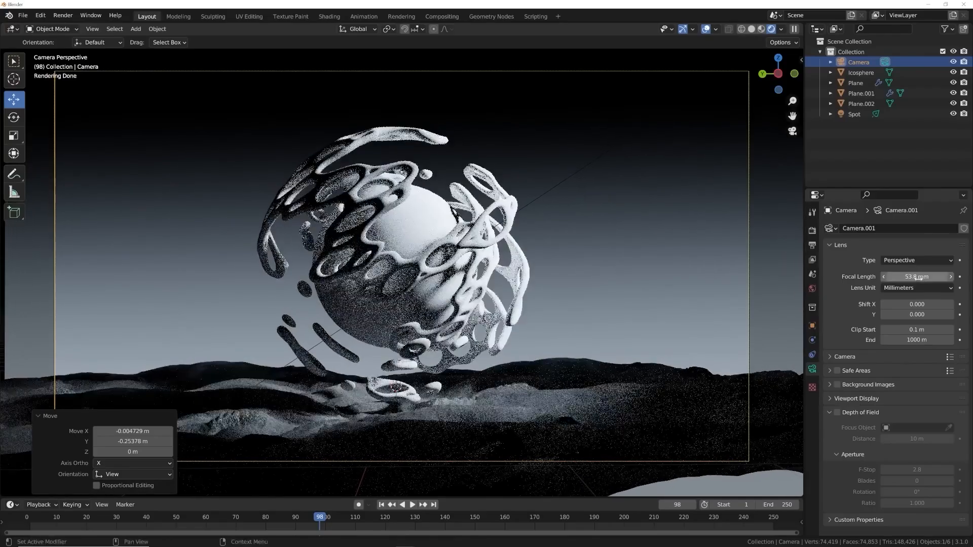
- Enable the camera's Depth of Field with an F-Stop of 0.1 and a focus distance of 9.2 m
click(837, 412)
scroll(658, 336, up, 5)
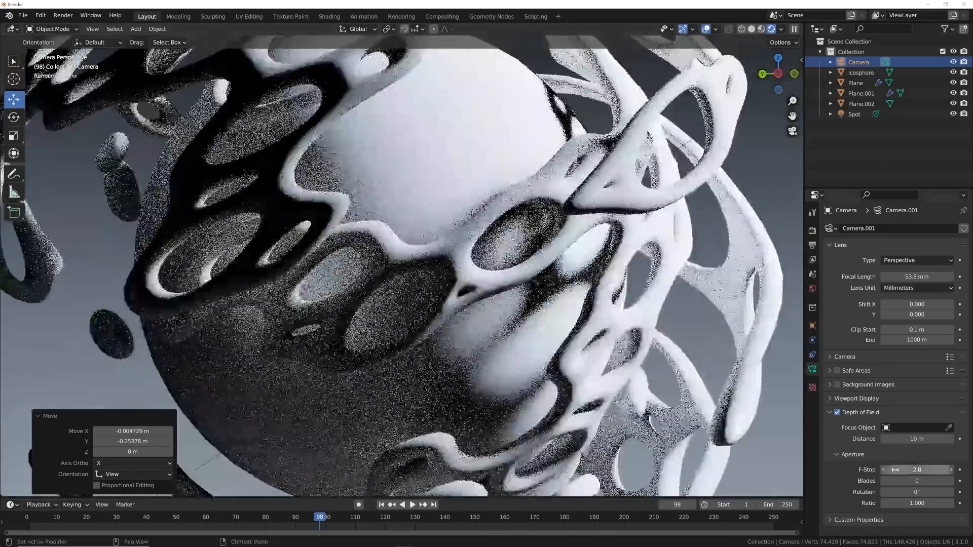
drag(895, 470, 862, 470)
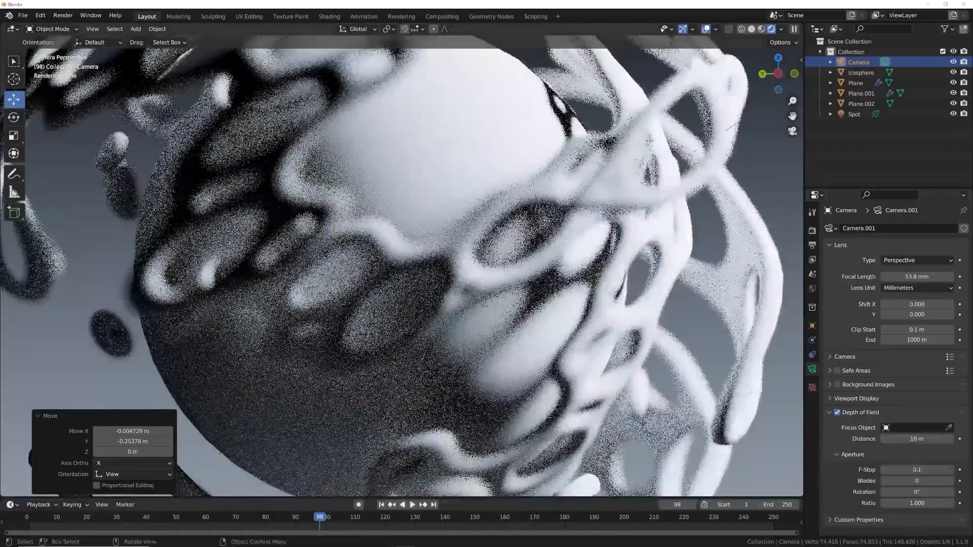
scroll(509, 321, up, 3)
drag(916, 438, 896, 439)
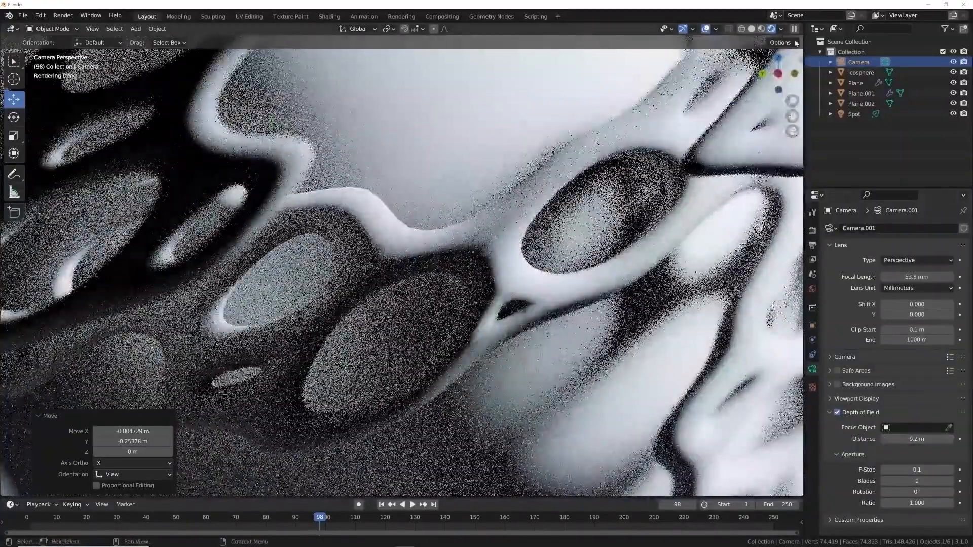
- Enable Depth of Field for Solid viewport shading and check the camera's focus distance of 9.2 m on the front shell
click(752, 30)
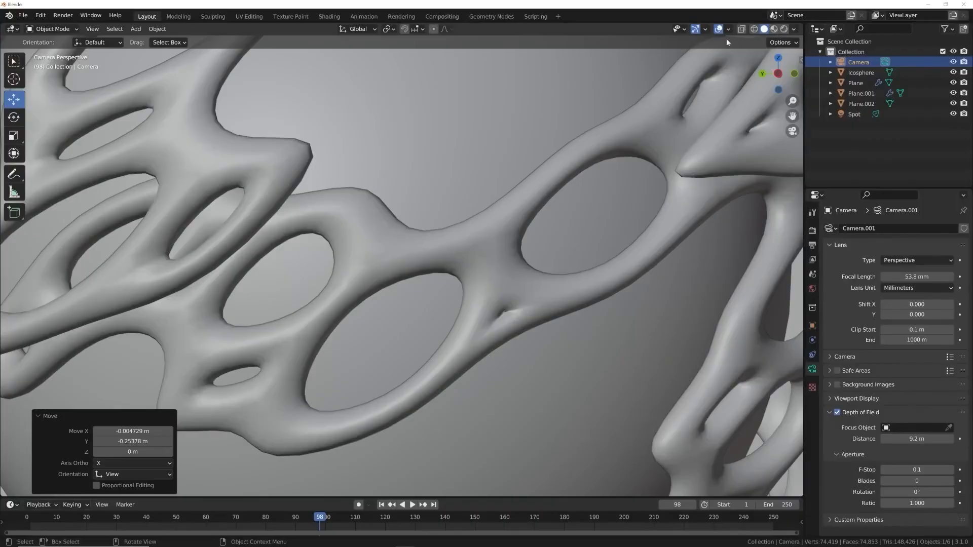
click(794, 30)
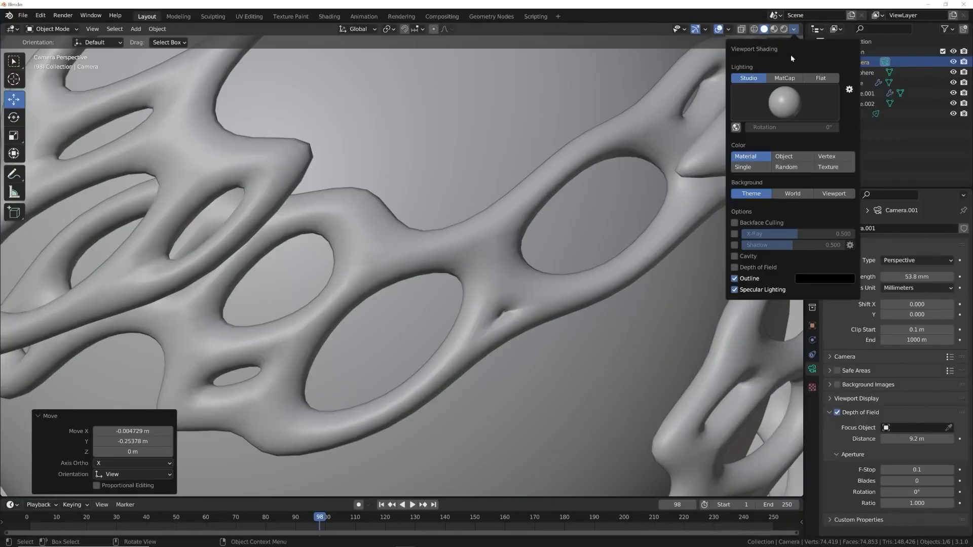
click(794, 30)
click(794, 30)
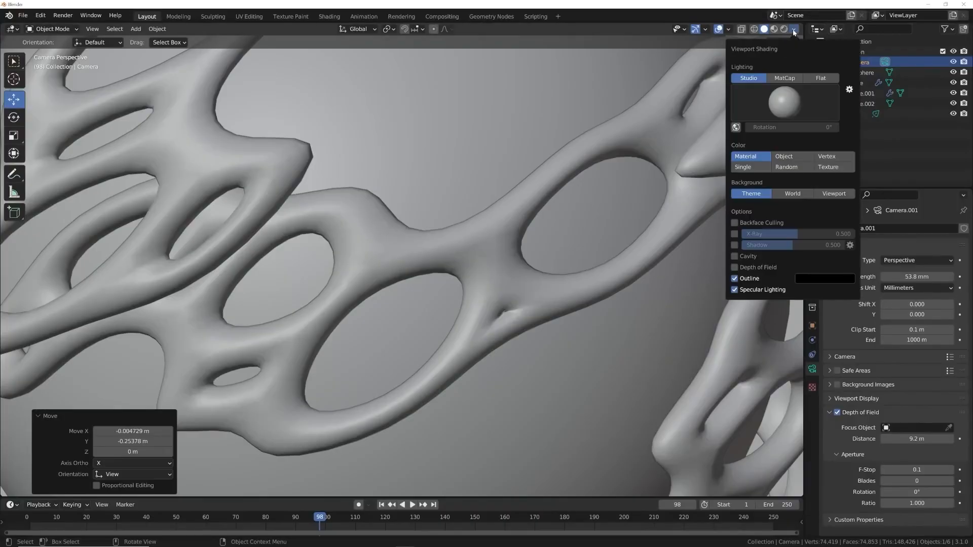
click(735, 267)
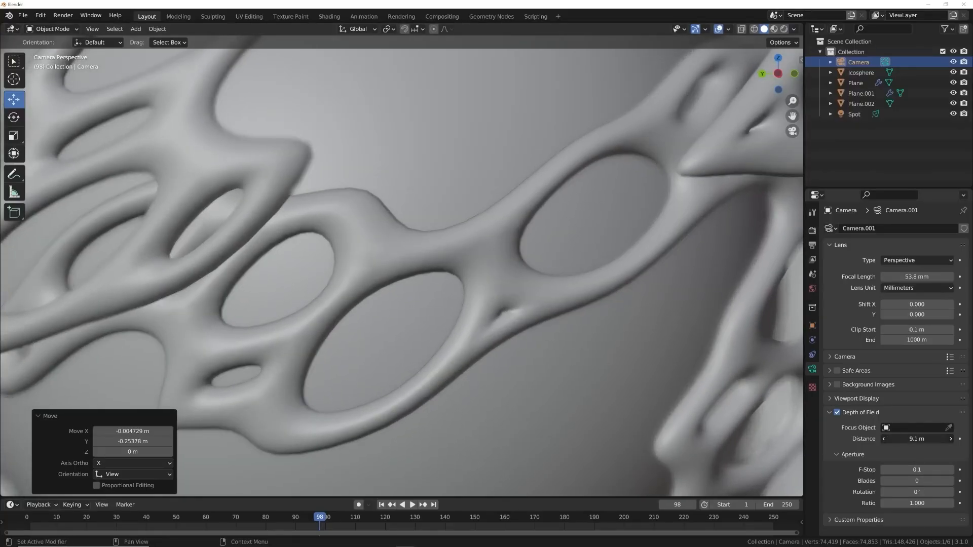
scroll(549, 373, down, 7)
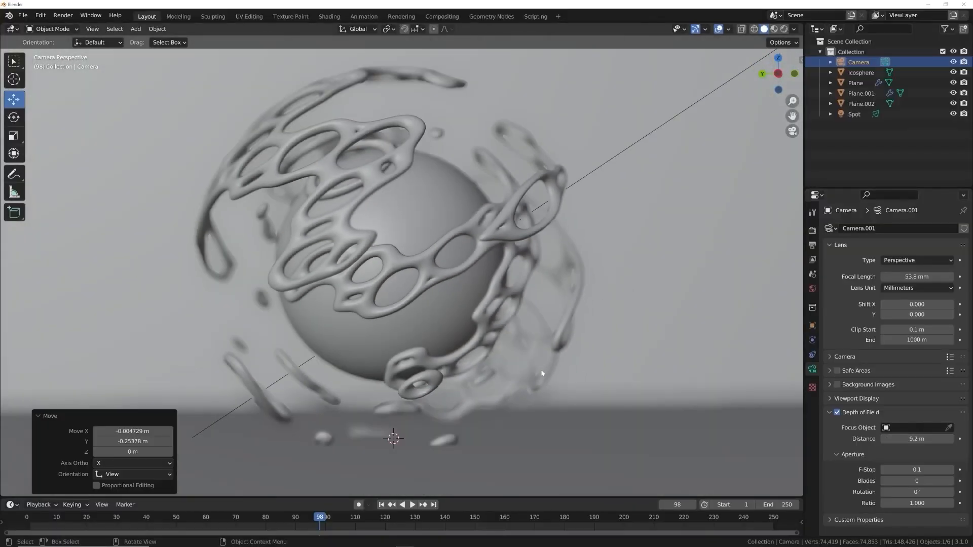
- Set the camera's F-Stop to 0.6 and compare the blur in Rendered and Solid shading
click(783, 29)
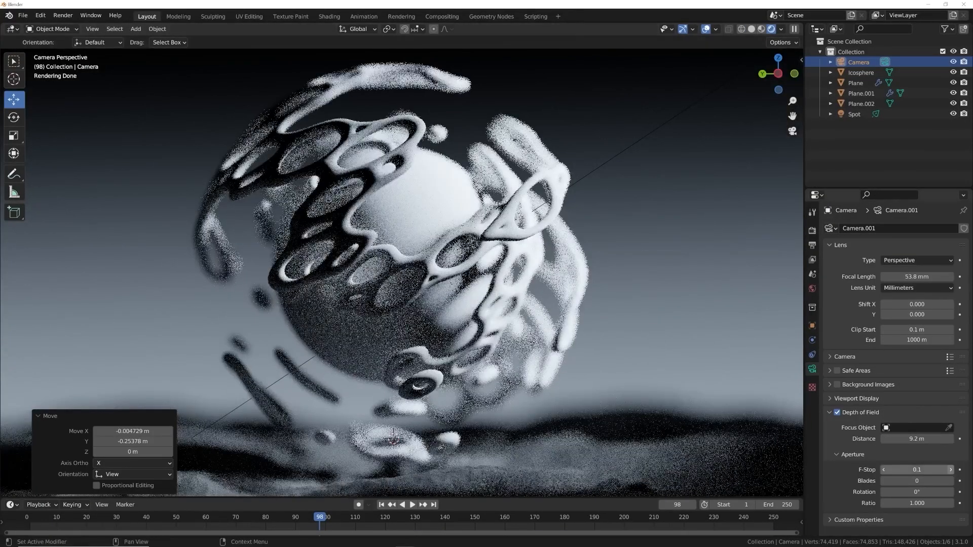
drag(951, 470, 961, 470)
click(951, 469)
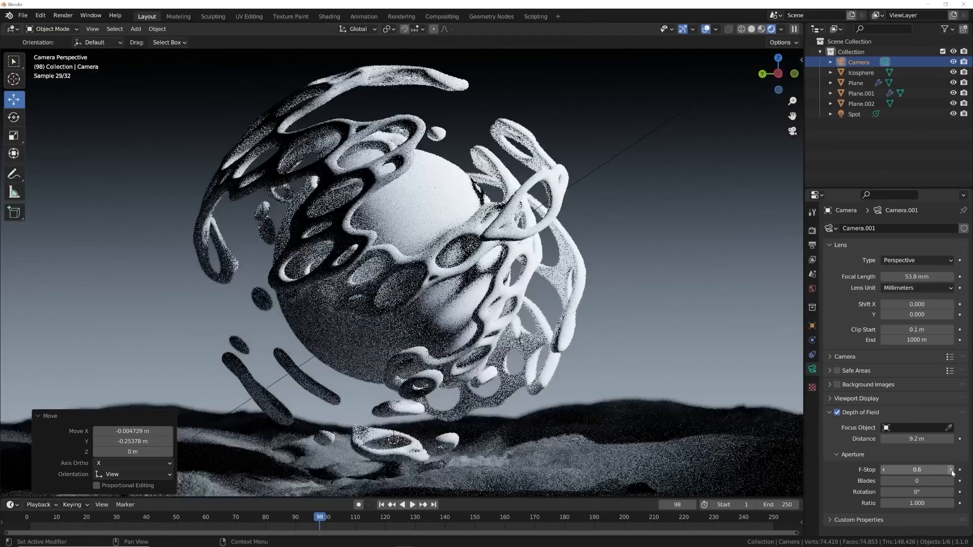
scroll(425, 312, down, 2)
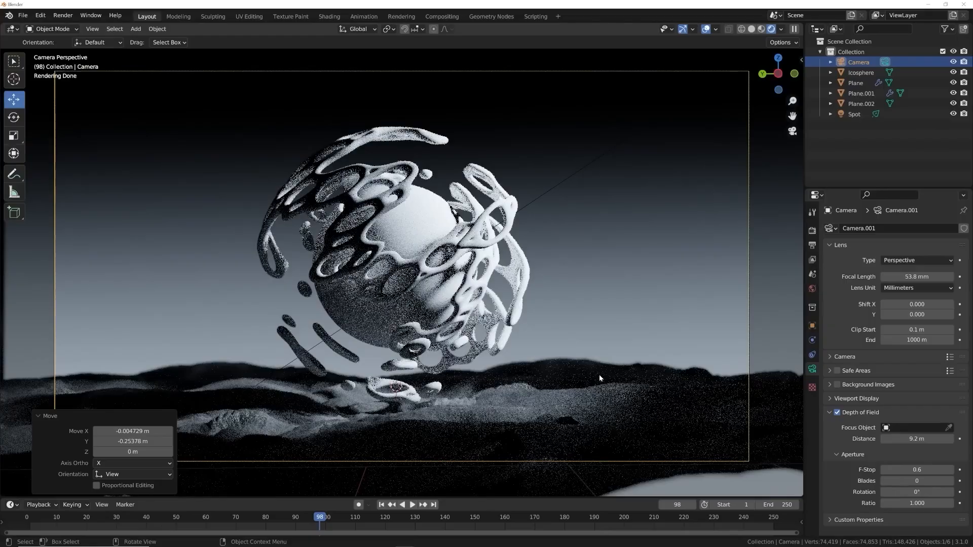
click(753, 29)
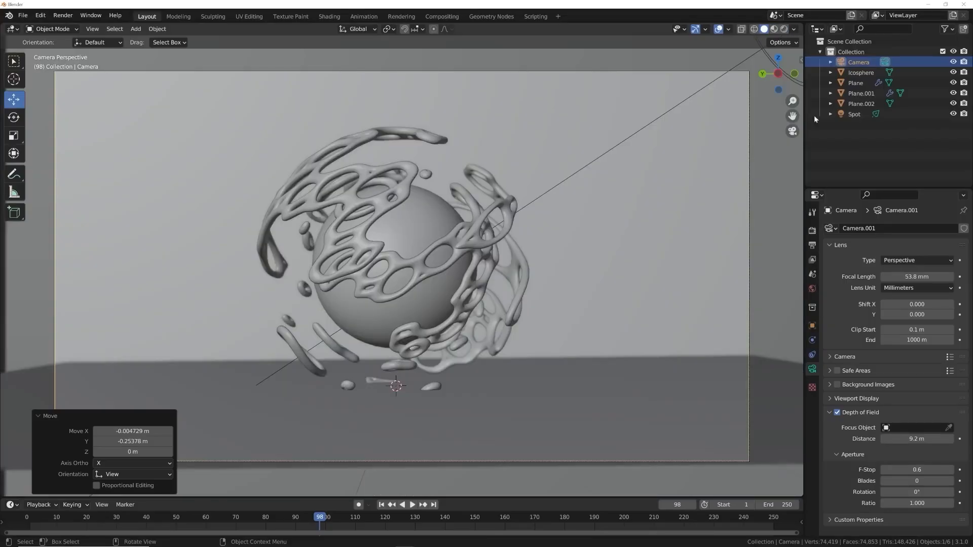
click(784, 29)
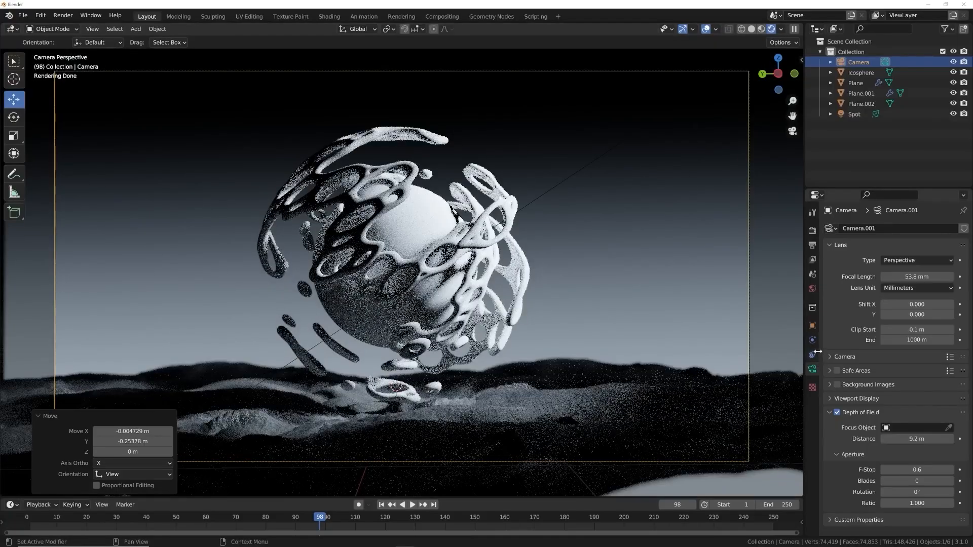
- Add a Principled Volume shader to the World's volume and set its density to 0.030
click(812, 288)
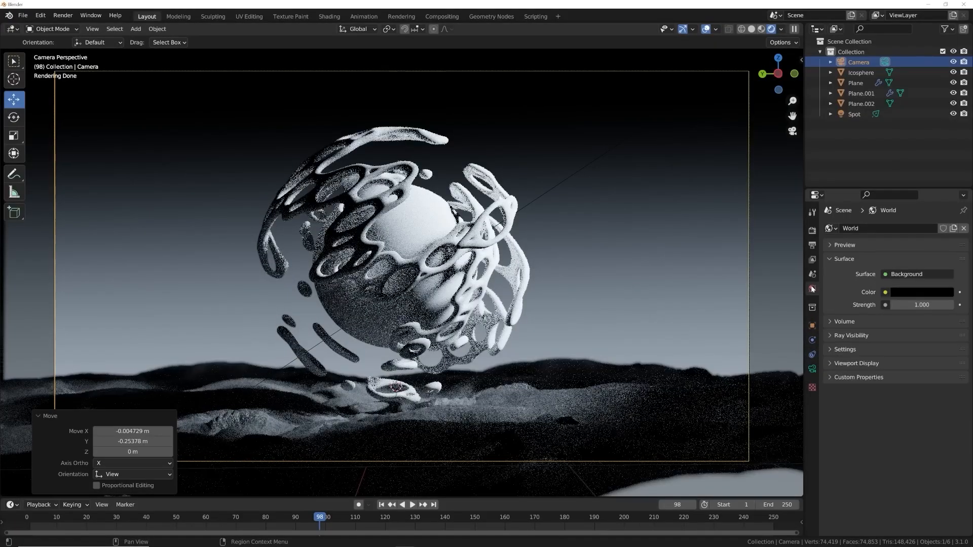
click(841, 322)
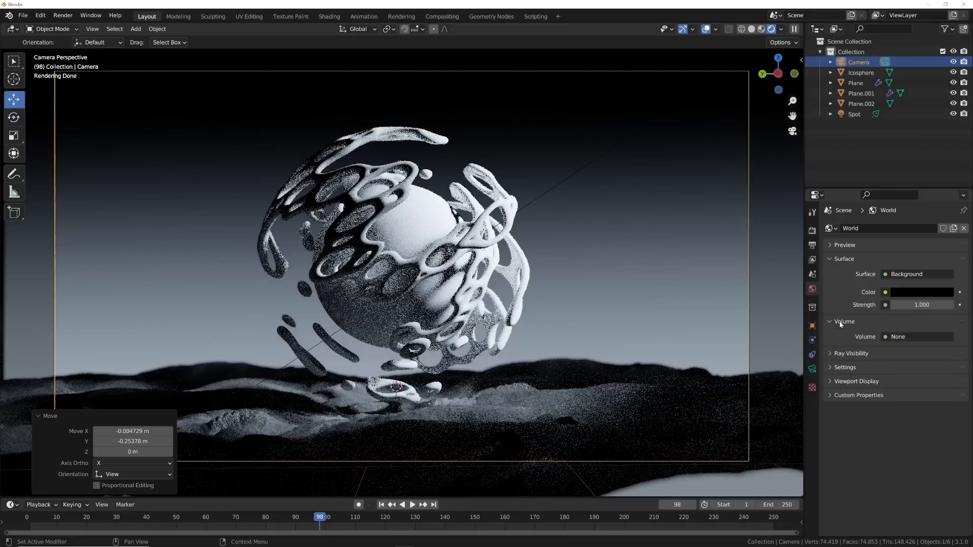
click(888, 338)
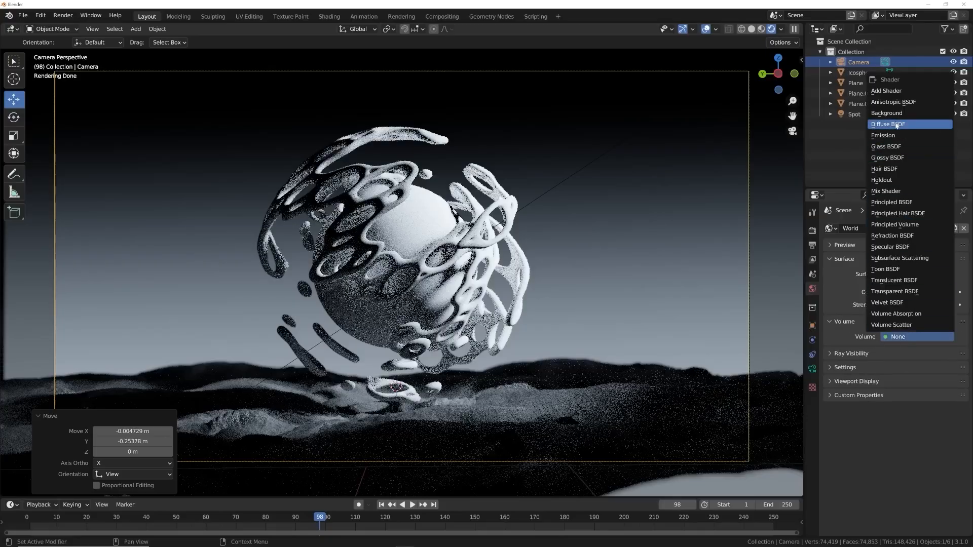
click(895, 225)
mouse_move(923, 380)
mouse_down()
mouse_move(890, 380)
mouse_move(934, 382)
mouse_up()
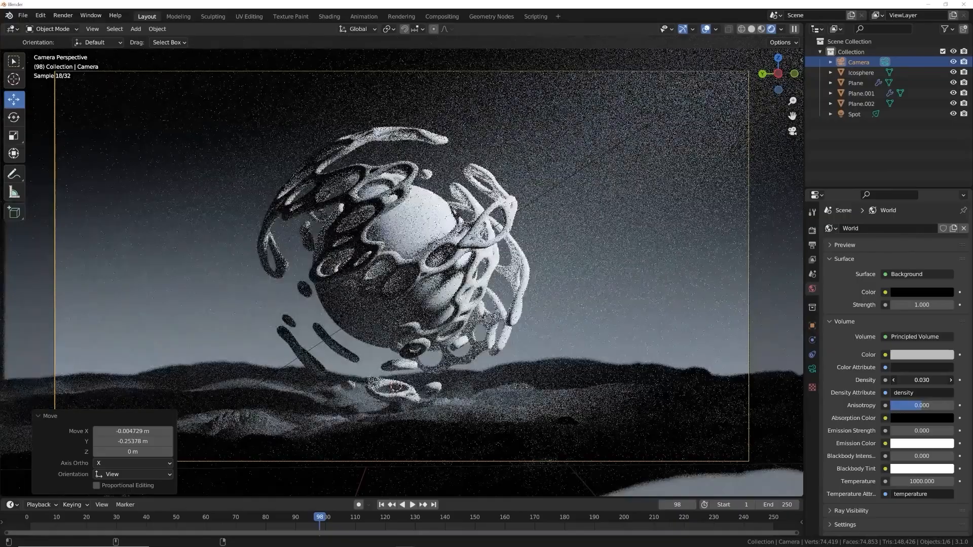
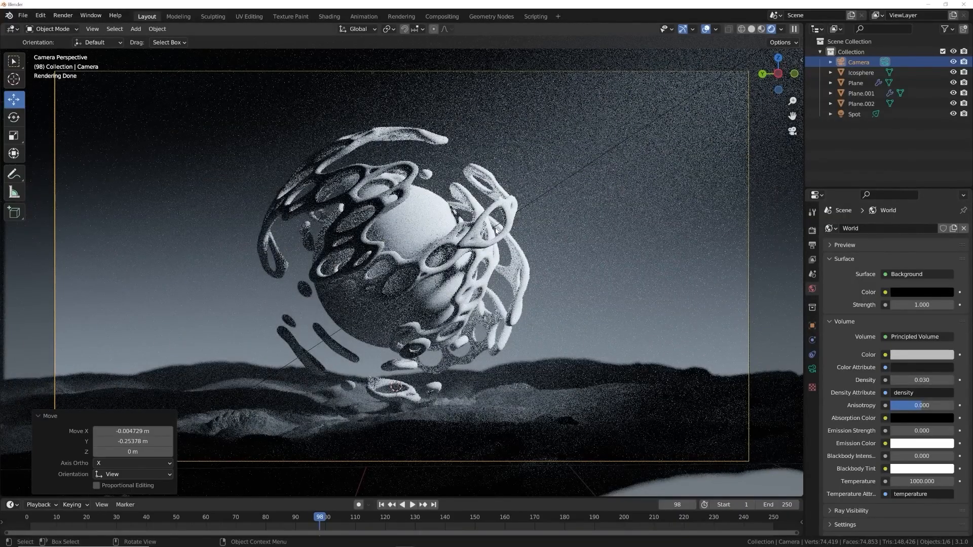
- Return to Solid shading, select the shell object Plane and add a material slot with a new material
click(751, 30)
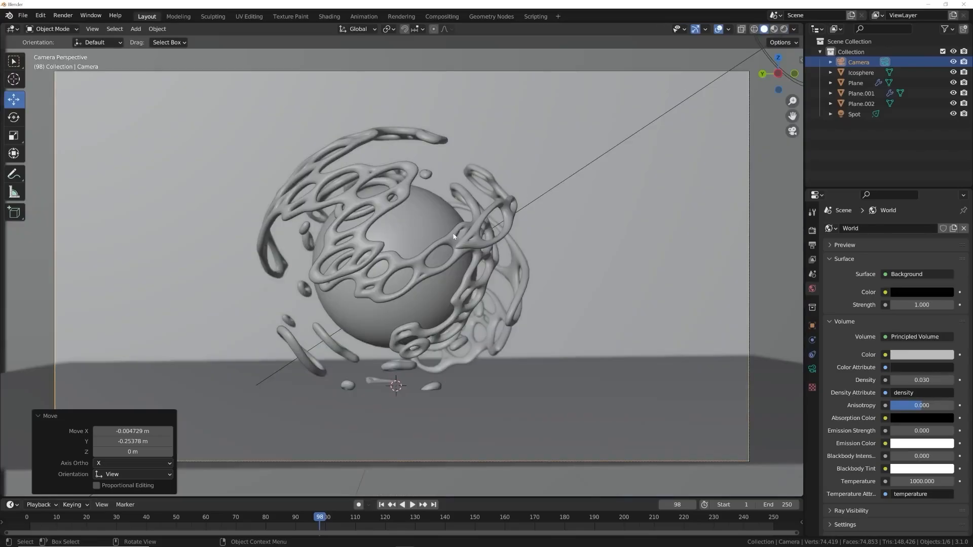
scroll(373, 279, up, 5)
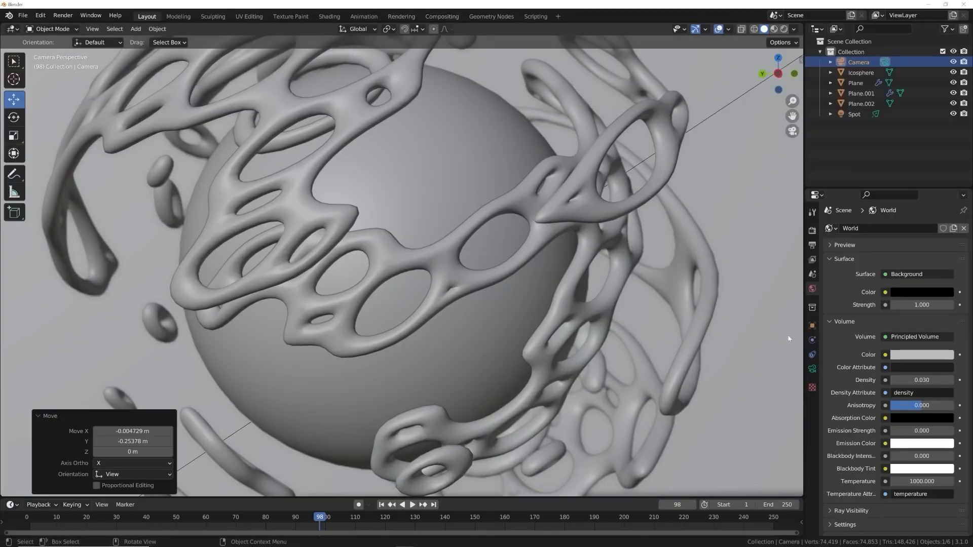
click(552, 209)
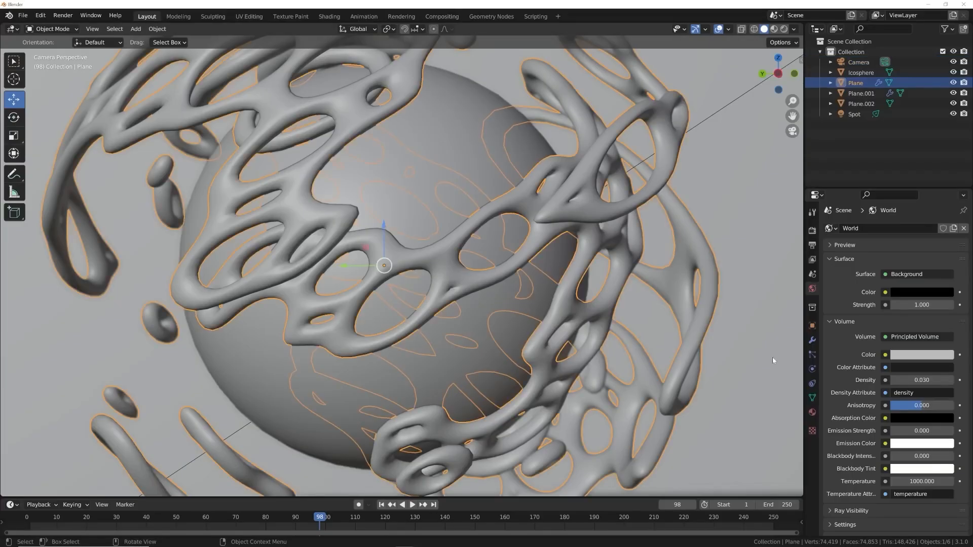
click(813, 412)
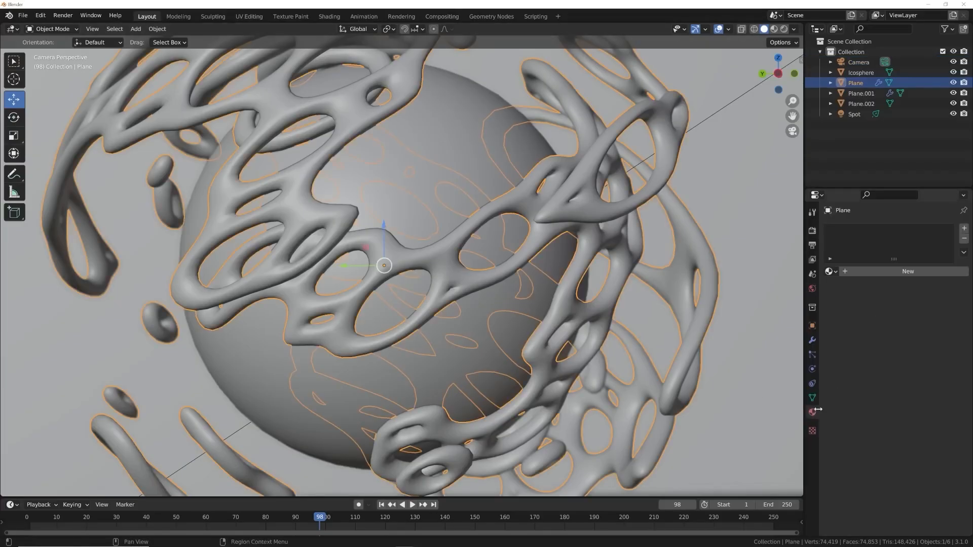
click(965, 230)
click(895, 272)
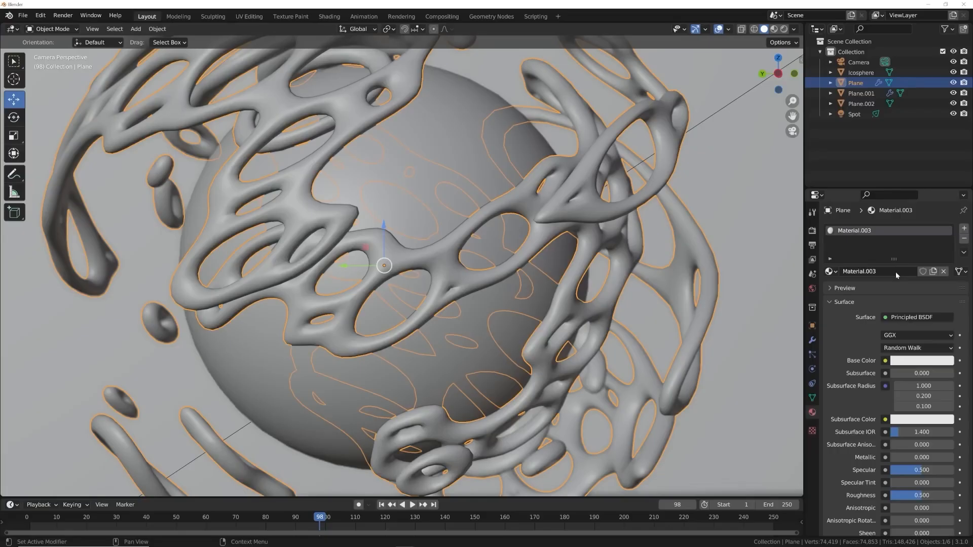
- Insert a Set Material node after Join Geometry in the shell's geometry nodes and assign Material.003 to it
scroll(407, 74, down, 4)
click(491, 17)
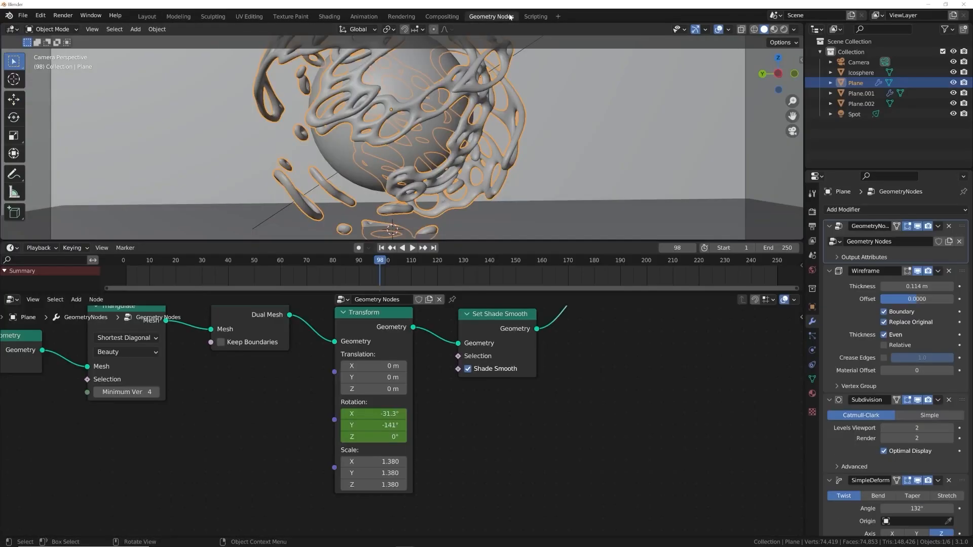
scroll(414, 408, up, 4)
key(shift+a)
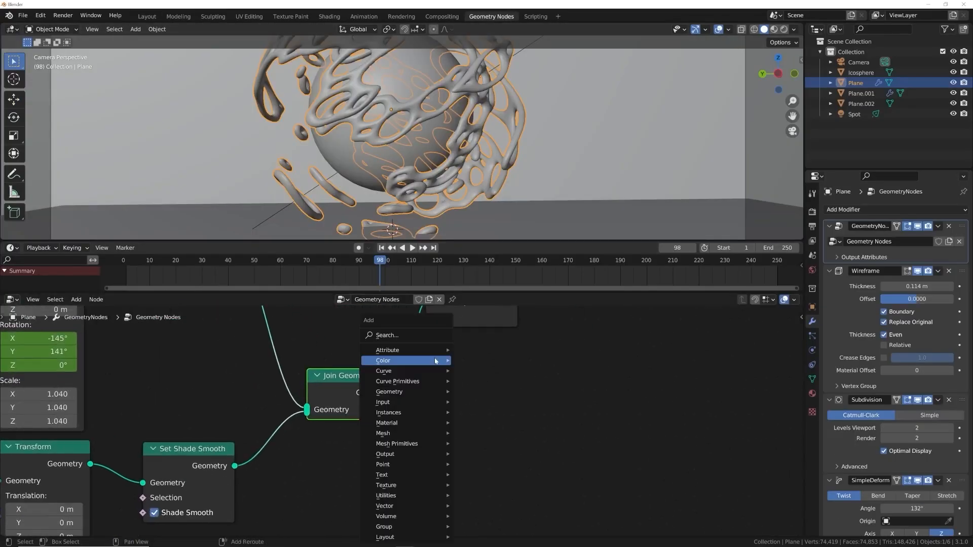
click(406, 329)
text(set mat)
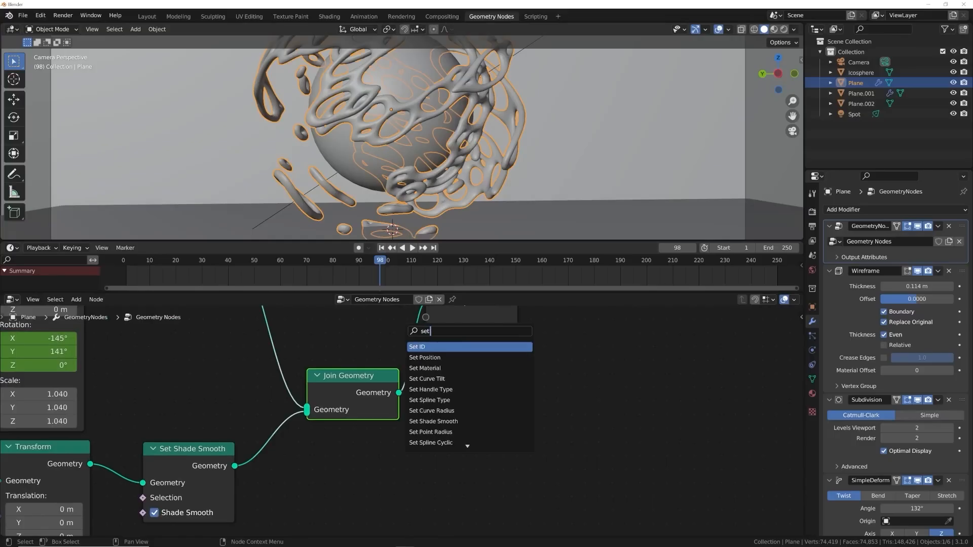
key(Return)
click(449, 365)
click(497, 402)
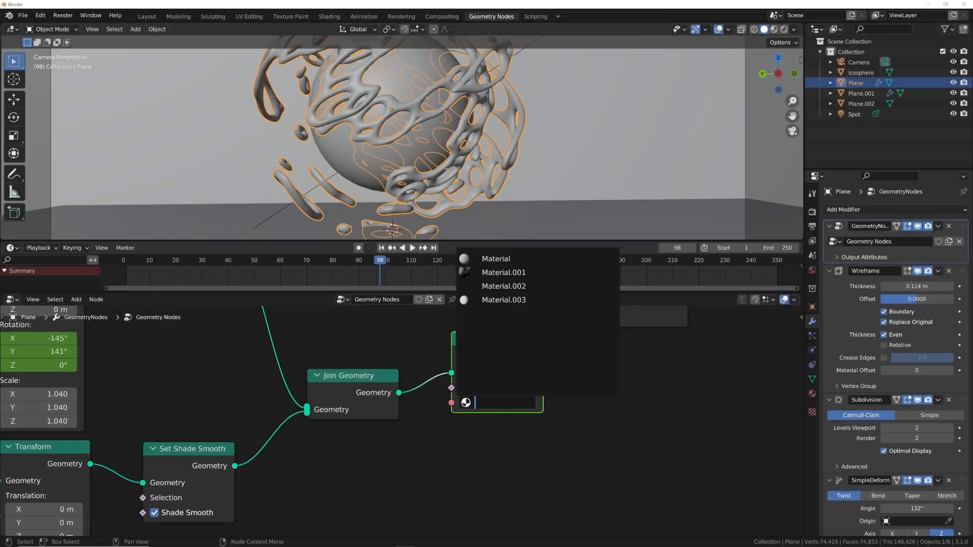
click(503, 300)
click(812, 393)
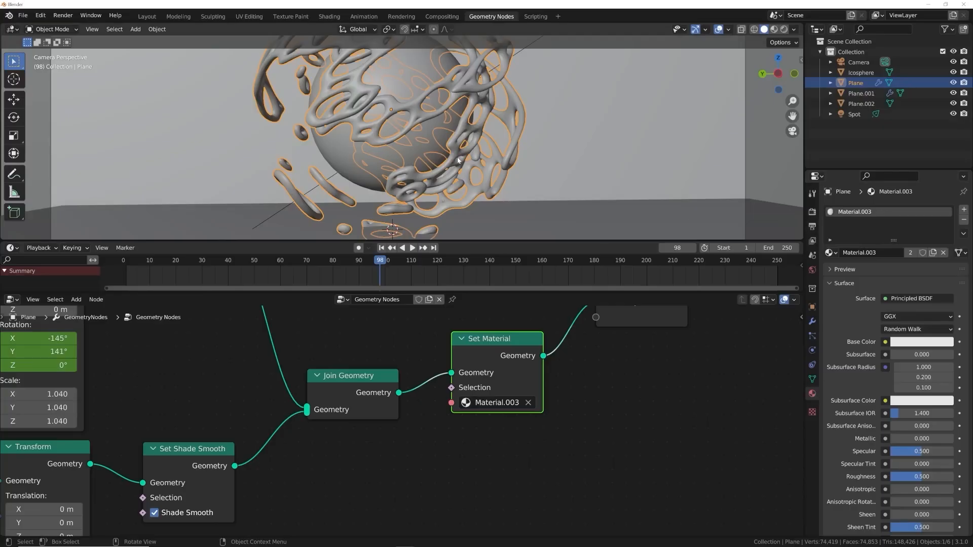
- Add a Bump node to the shell's Material.003 and connect its Normal output to the Principled BSDF's Normal
click(329, 16)
click(782, 29)
click(761, 29)
scroll(461, 186, up, 6)
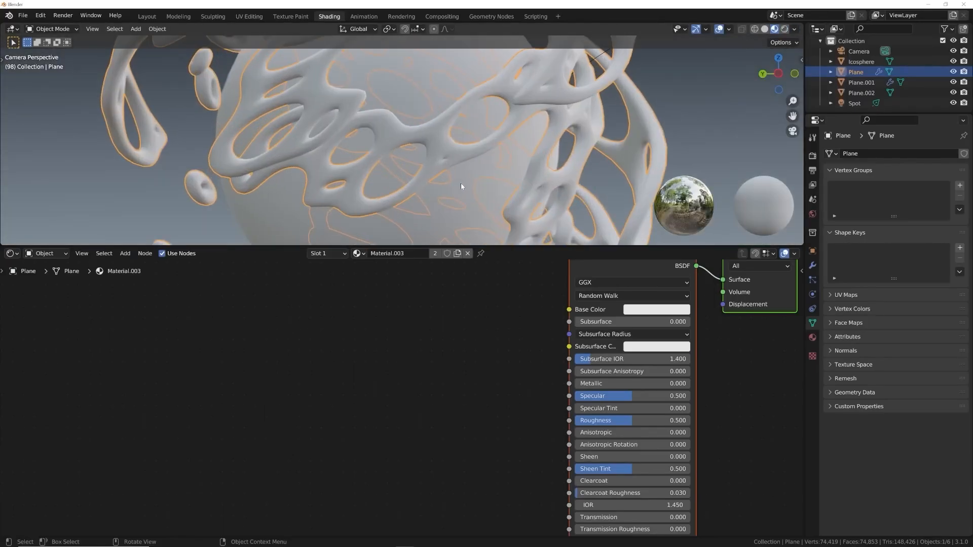
middle_drag(512, 373, 439, 392)
middle_drag(360, 430, 375, 357)
key(shift+a)
click(374, 332)
text(bump)
key(Return)
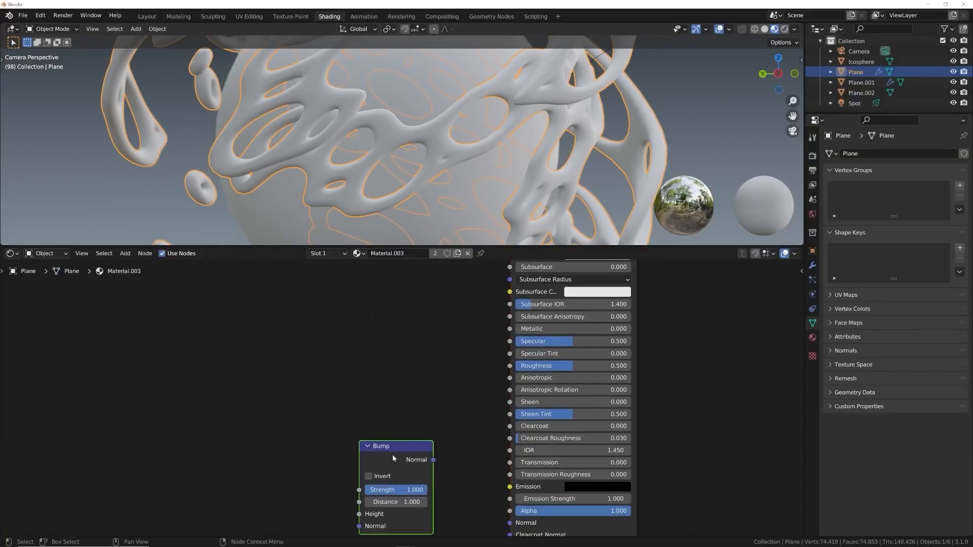
drag(457, 380, 448, 416)
drag(448, 378, 534, 443)
- Add a ColorRamp node before the Bump node and connect its Color output to the Bump's Height
key(shift+a)
click(398, 358)
text(col)
key(Return)
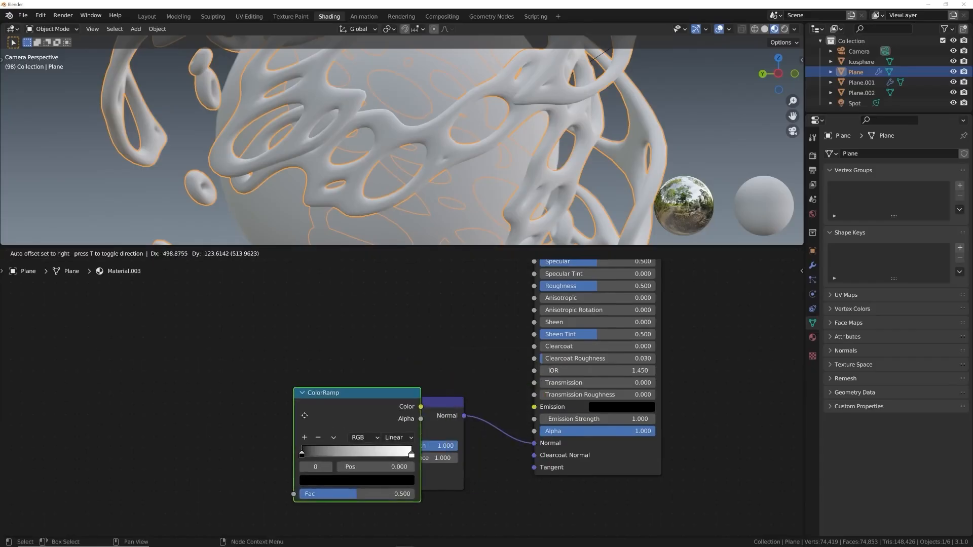
click(389, 438)
drag(354, 420, 399, 471)
- Add a Noise Texture node before the ColorRamp and give it Mapping and Texture Coordinate nodes
middle_drag(330, 452, 571, 445)
key(shift+a)
click(348, 345)
text(noi)
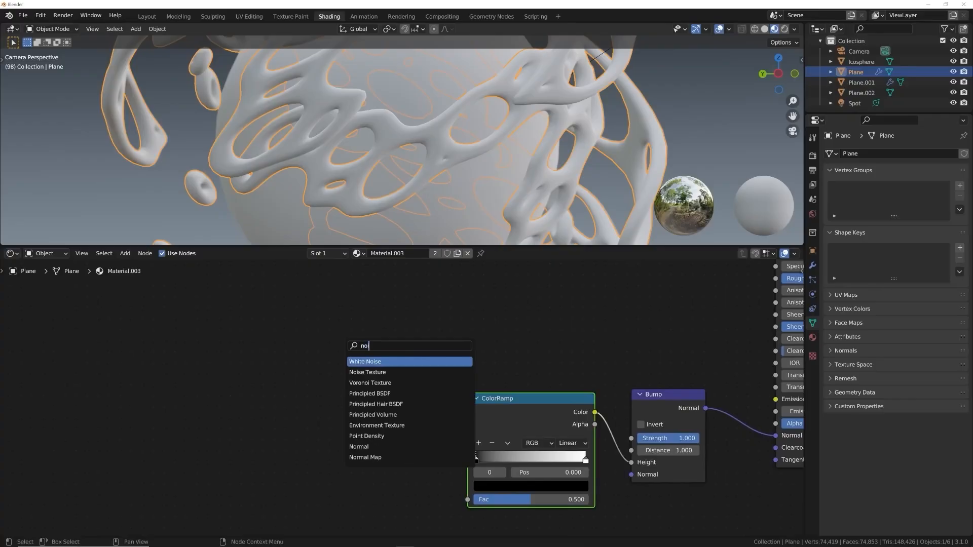
key(Down)
key(Return)
click(363, 415)
key(ctrl+t)
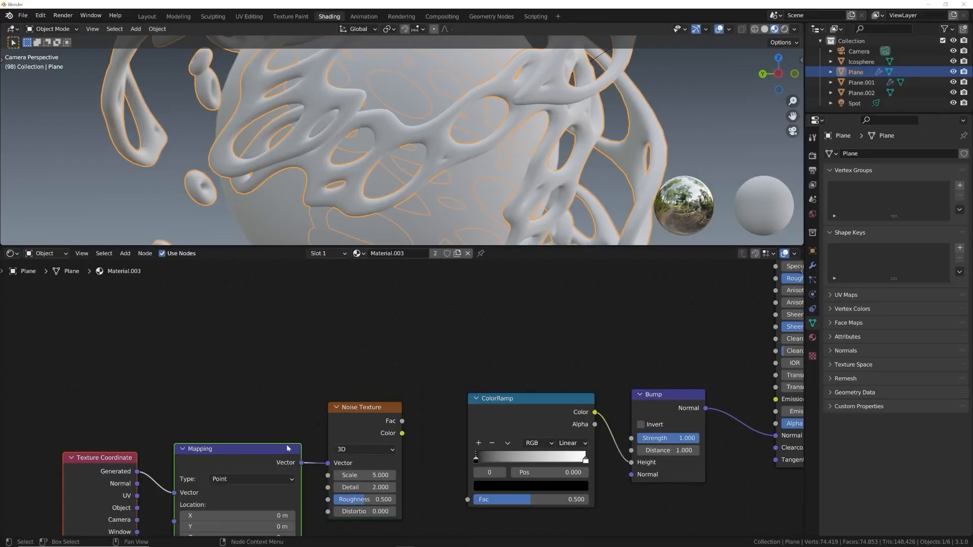
- Feed Object coordinates into the Mapping node's Vector and connect the Noise Texture's Fac to the ColorRamp's Fac
middle_drag(189, 501, 292, 399)
drag(240, 406, 278, 391)
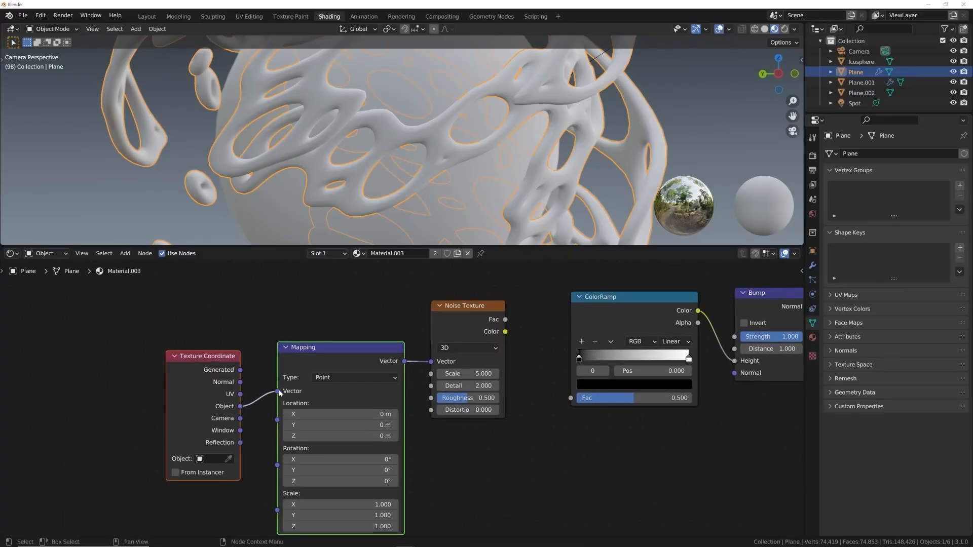
drag(505, 319, 570, 398)
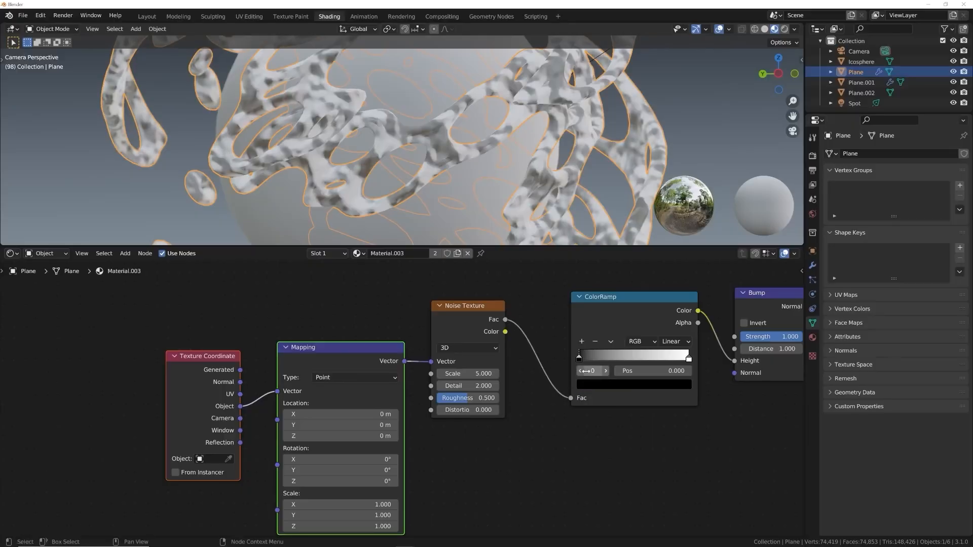
- Set the Noise Texture's Detail to 12 and Roughness to 0.794
middle_drag(571, 360, 346, 382)
scroll(440, 362, up, 2)
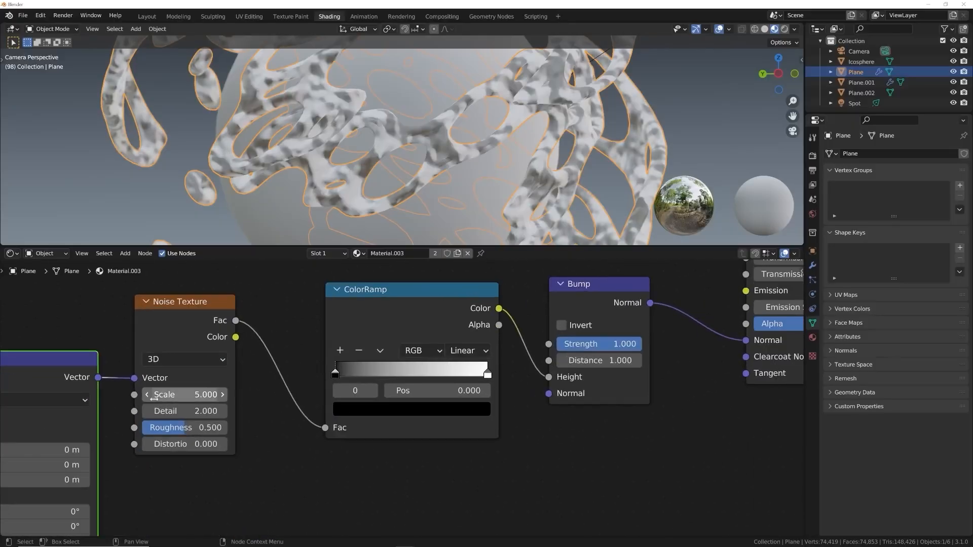
click(185, 411)
text(12)
key(Return)
drag(185, 427, 210, 427)
- Bring the ColorRamp's black and white stops together near the middle, with the white stop at 0.507
drag(336, 374, 418, 374)
drag(483, 377, 407, 376)
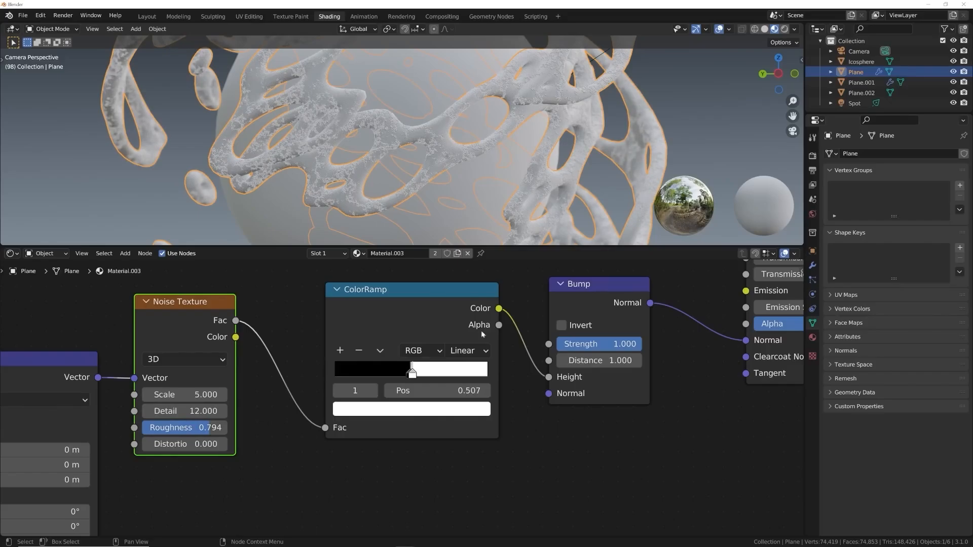
scroll(418, 134, up, 3)
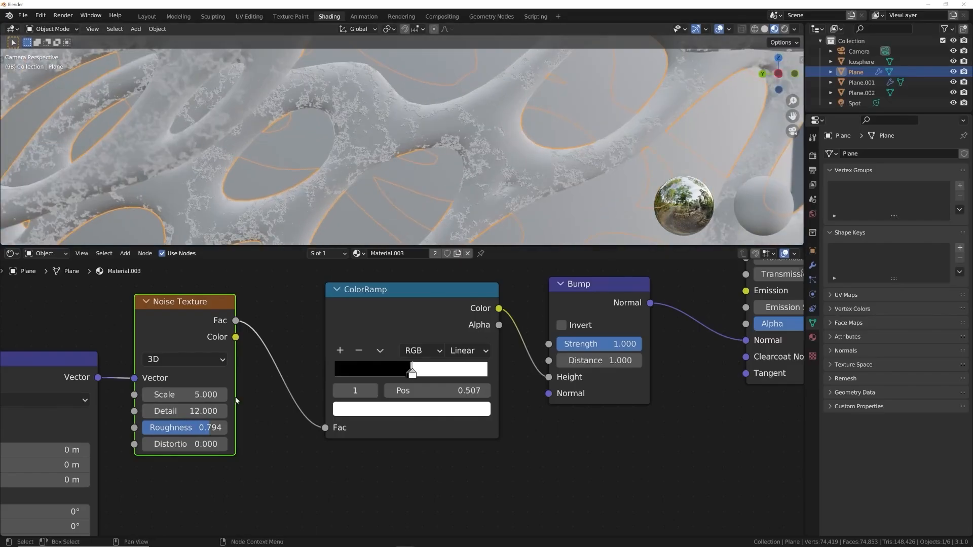
- Refine the bump speckle: set the noise Scale to 52.2 and Roughness to 0.691, and move the ColorRamp's black stop to 0.562
drag(203, 394, 350, 394)
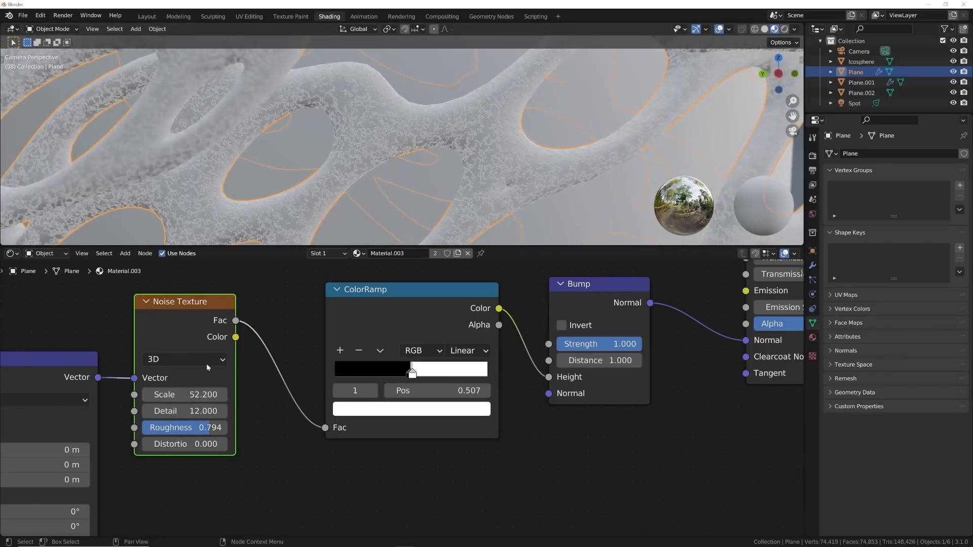
scroll(405, 395, up, 3)
mouse_move(418, 362)
mouse_down()
mouse_move(446, 362)
mouse_move(426, 365)
mouse_up()
drag(129, 441, 116, 442)
mouse_move(439, 362)
mouse_down()
mouse_move(465, 364)
mouse_move(393, 363)
mouse_move(439, 368)
mouse_up()
scroll(391, 178, down, 3)
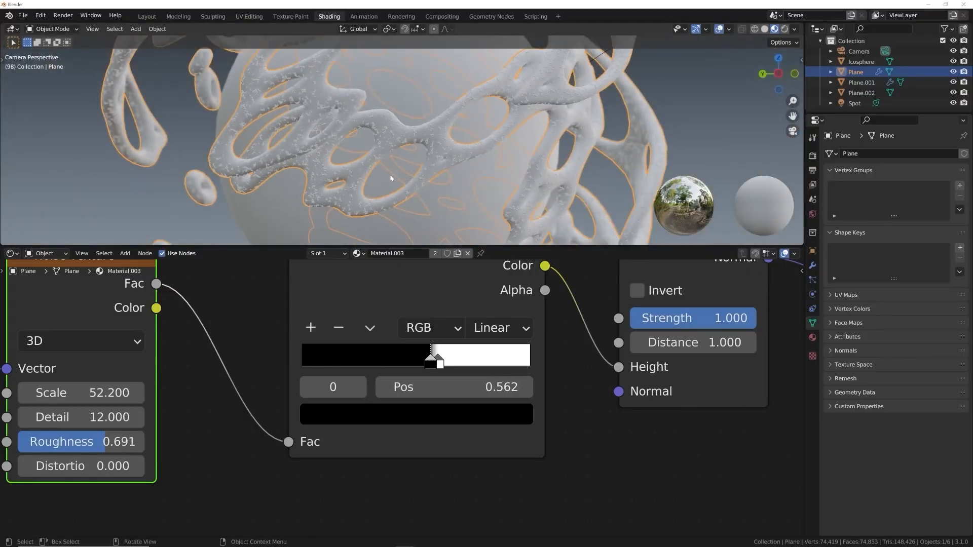
- Assign the existing Material.003 to the Icosphere inside the shells
click(458, 201)
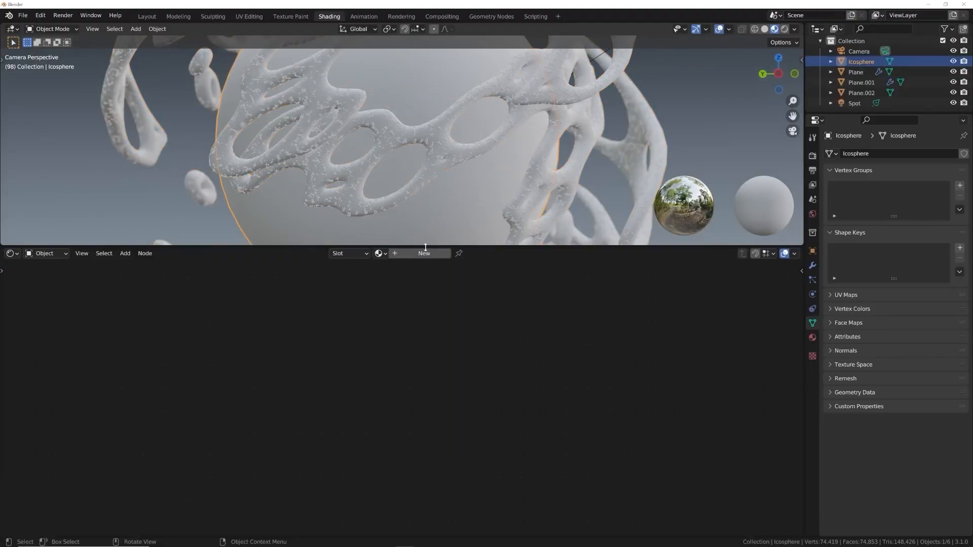
click(380, 254)
click(407, 298)
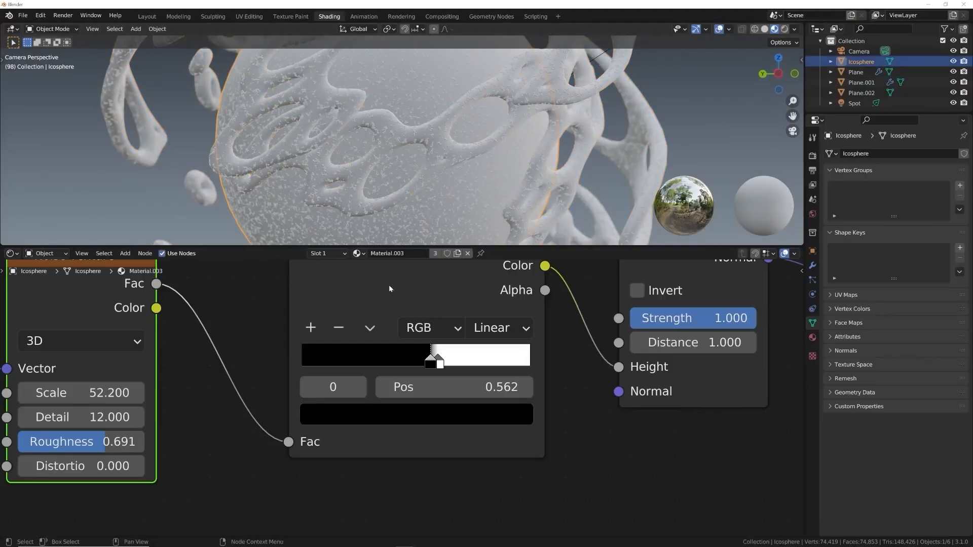
scroll(431, 173, down, 3)
scroll(432, 172, down, 3)
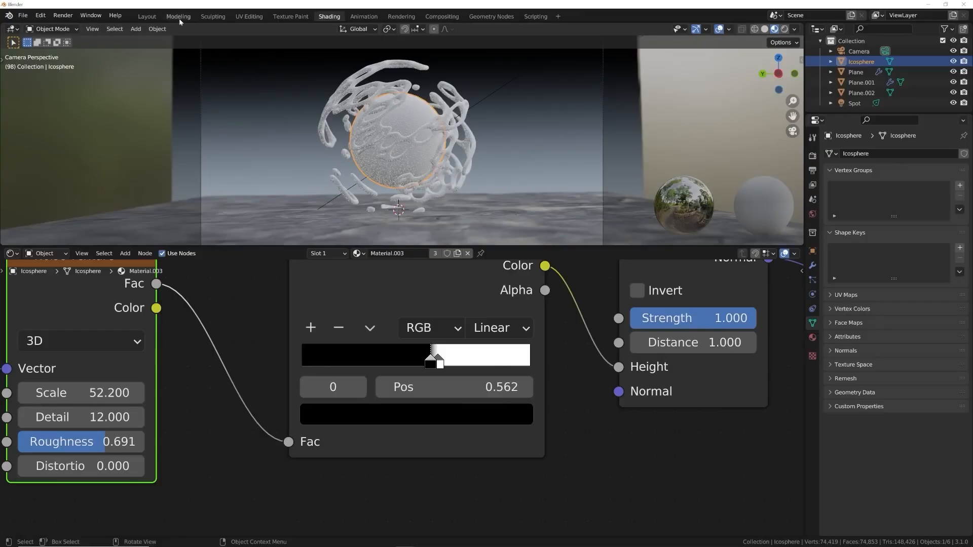
- Show the Layout workspace's camera view in Rendered shading, select the backdrop plane and examine the bumpy surfaces up close
click(147, 16)
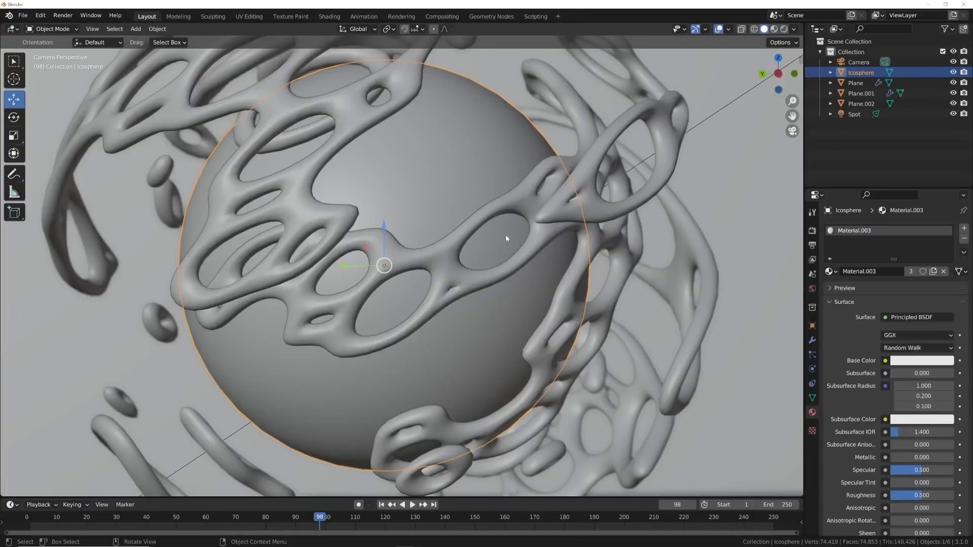
scroll(503, 235, down, 4)
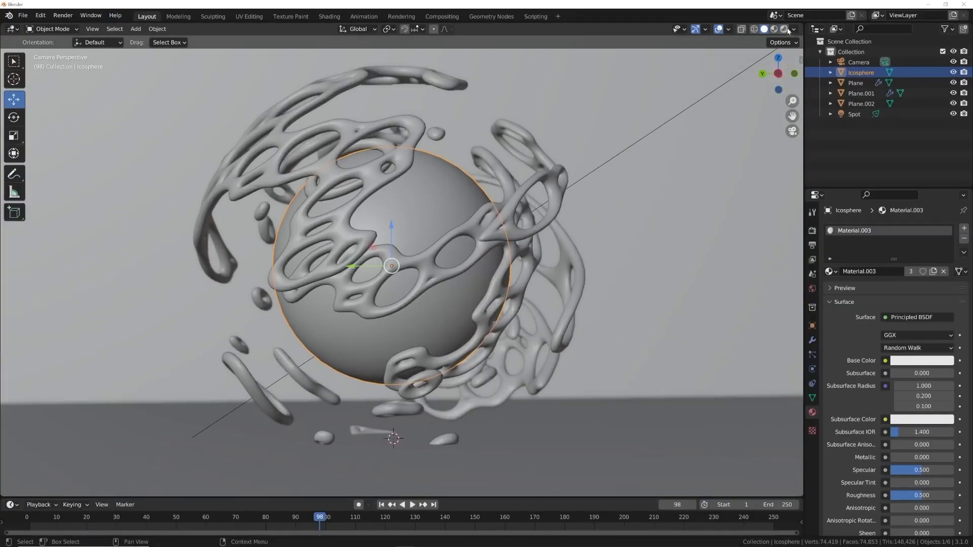
click(785, 29)
click(688, 223)
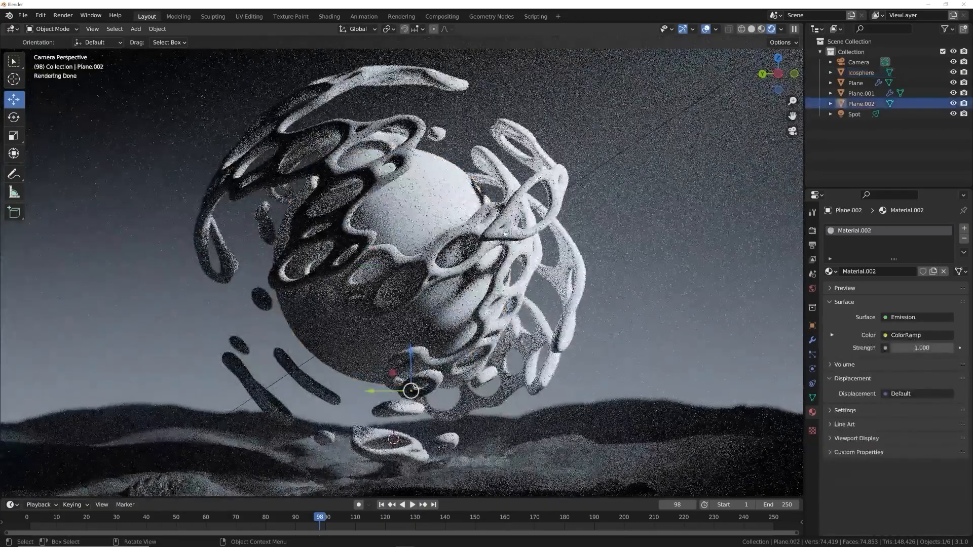
scroll(462, 242, up, 5)
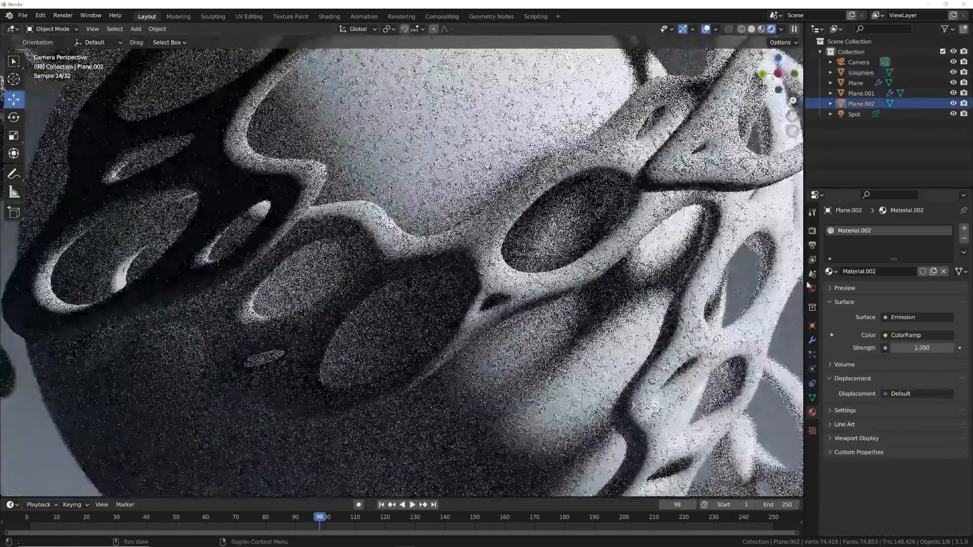
- Try the scene with the World volume density at 0 and undo the change
click(812, 289)
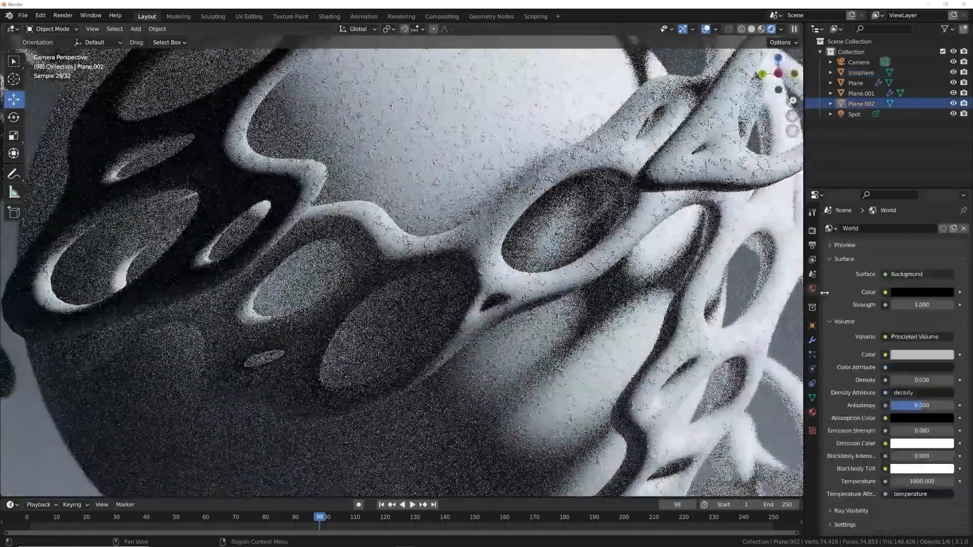
drag(928, 378, 907, 380)
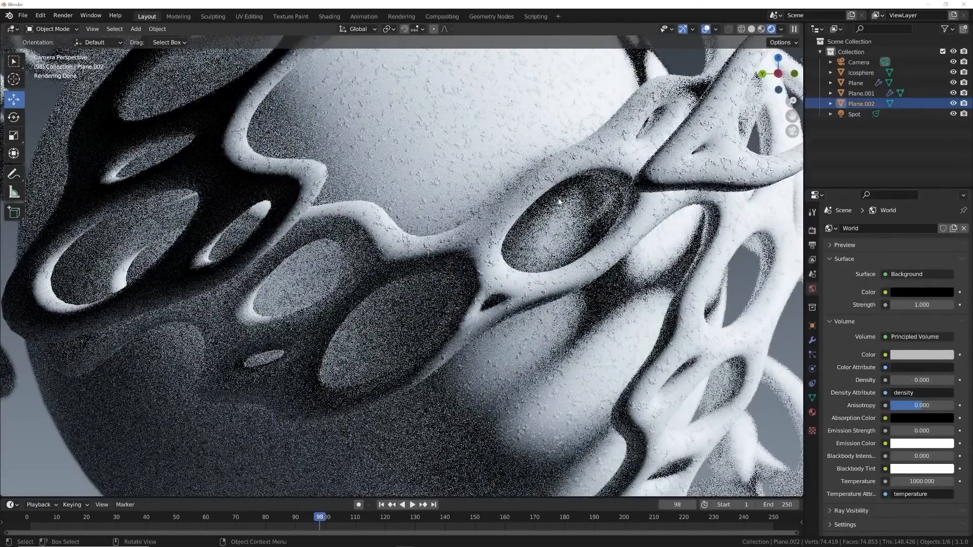
key(ctrl+z)
- Return to Solid shading, render the current frame as an image and examine it, then check the render sampling settings
scroll(558, 199, down, 6)
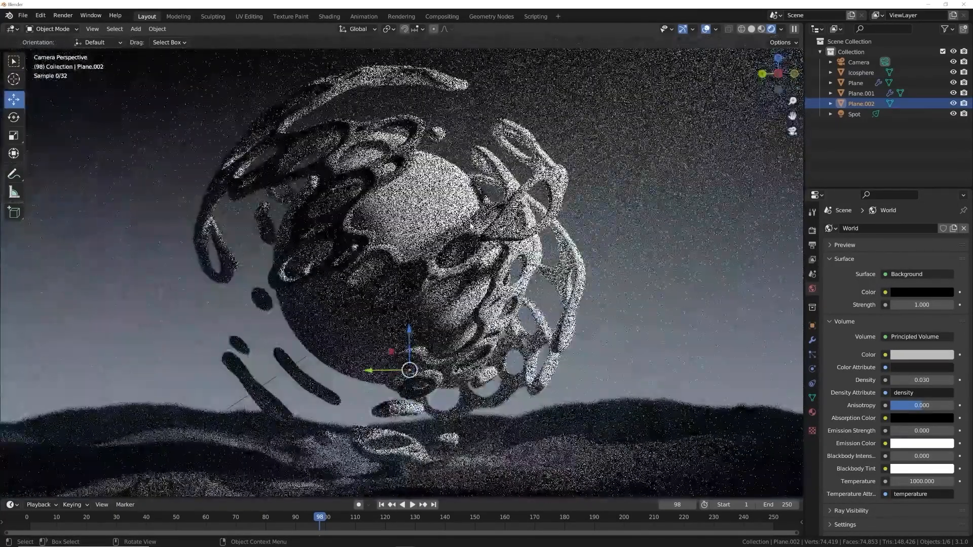
scroll(472, 226, down, 2)
key(z)
key(6)
click(63, 15)
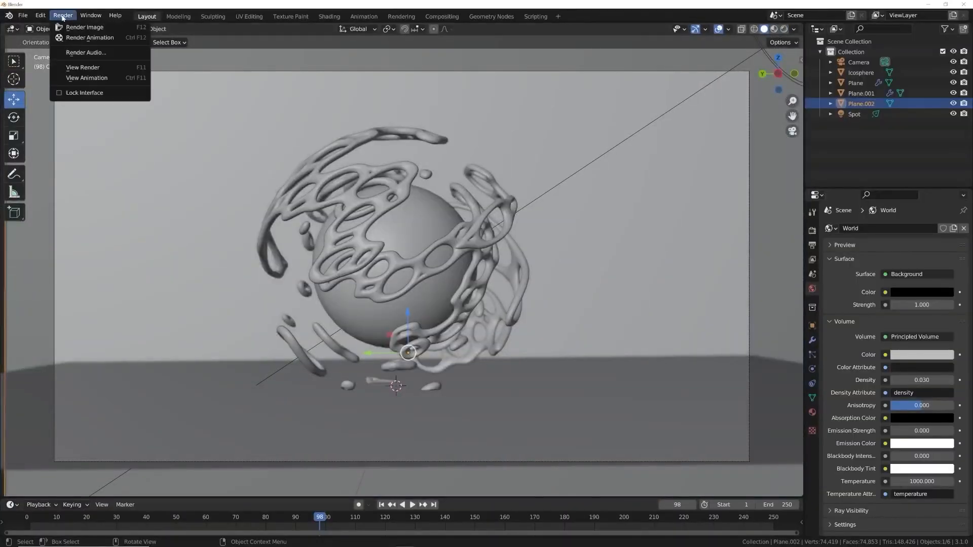
click(81, 27)
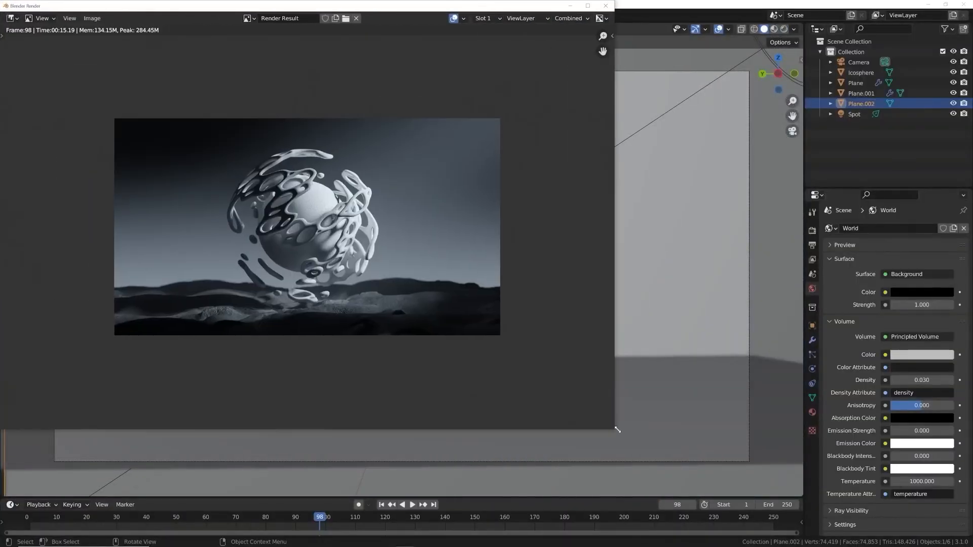
scroll(396, 304, up, 1)
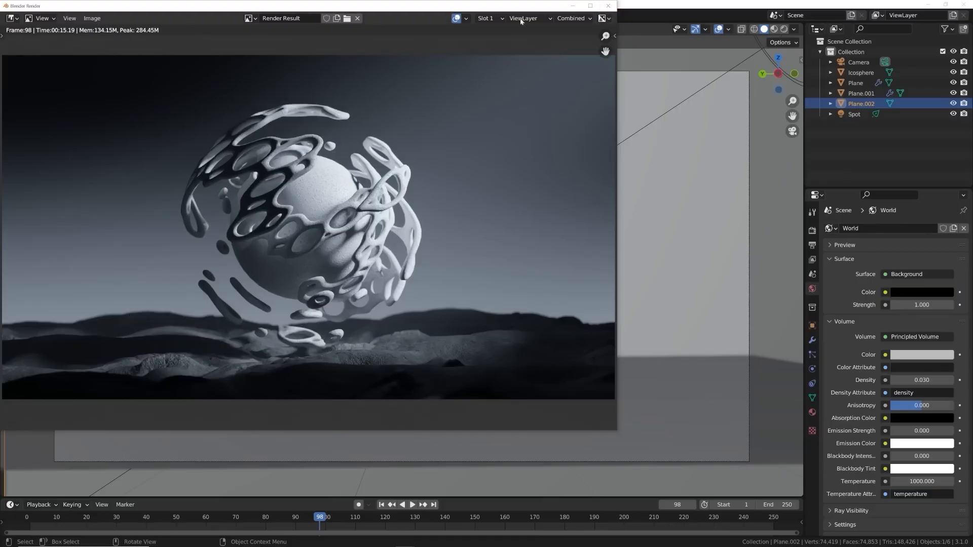
click(608, 5)
click(812, 230)
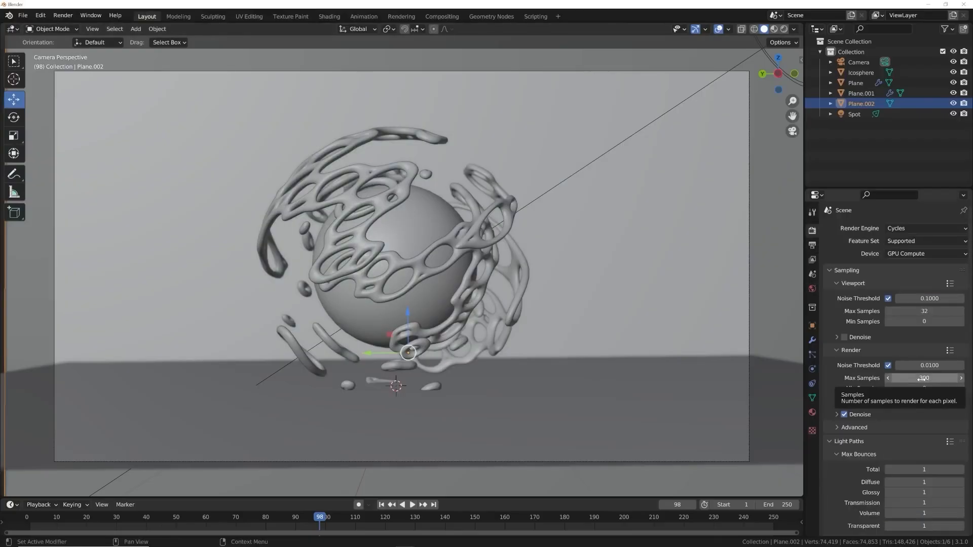
- With Rendered shading on in the Shading workspace, set the Emission strength of the backdrop's Material.002 to 1.830
click(784, 29)
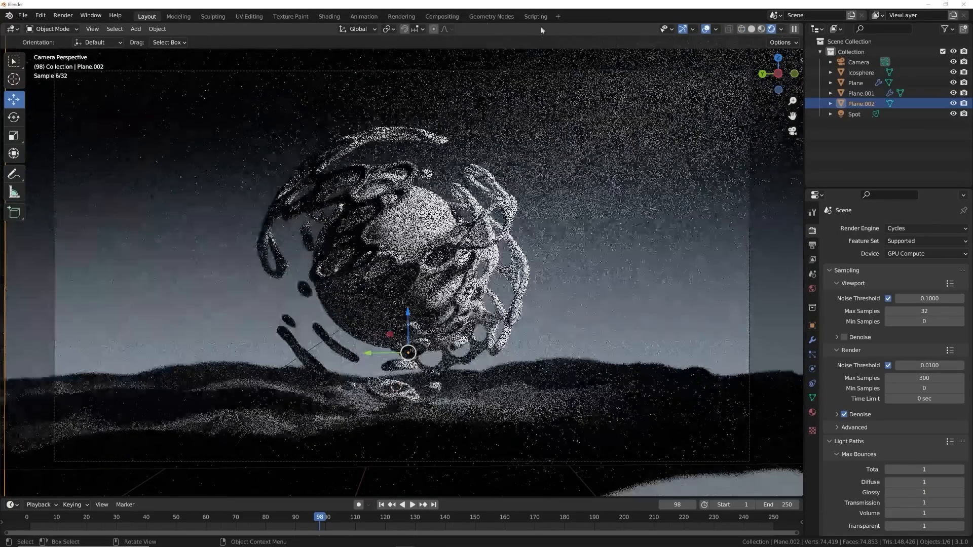
click(329, 17)
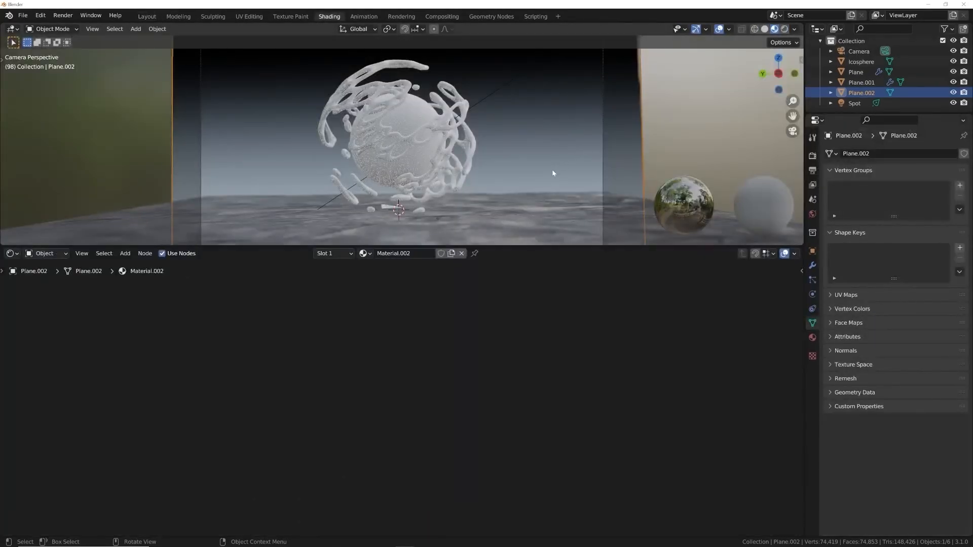
click(784, 29)
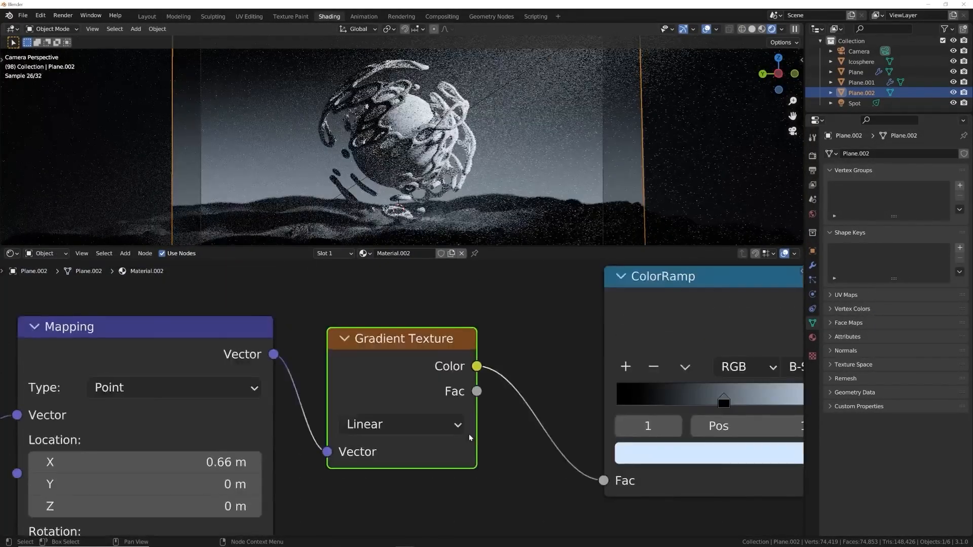
scroll(544, 446, down, 5)
middle_drag(544, 447, 182, 424)
drag(450, 329, 506, 330)
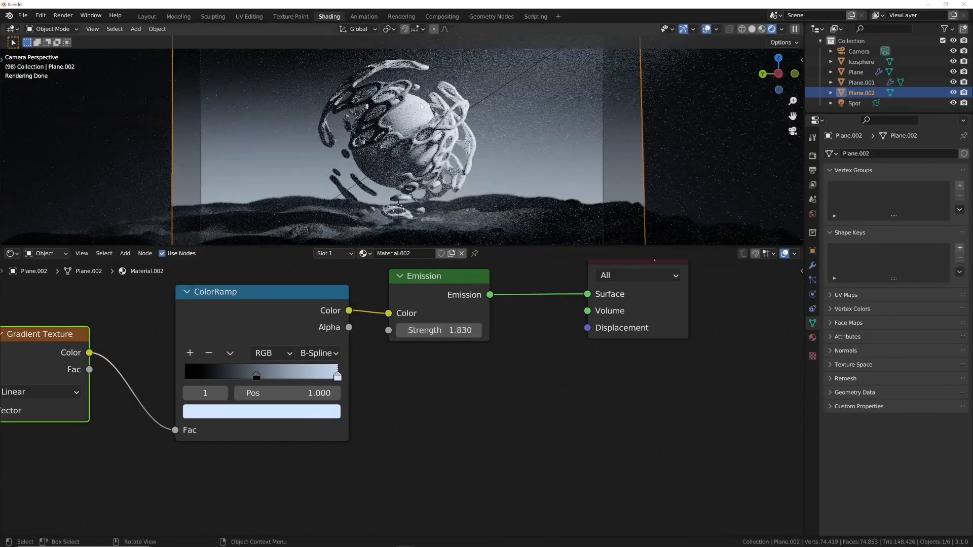
- Raise the backdrop's Emission strength to 2.200 and view the scene in the Layout workspace with overlays and gizmos hidden
drag(460, 332, 484, 332)
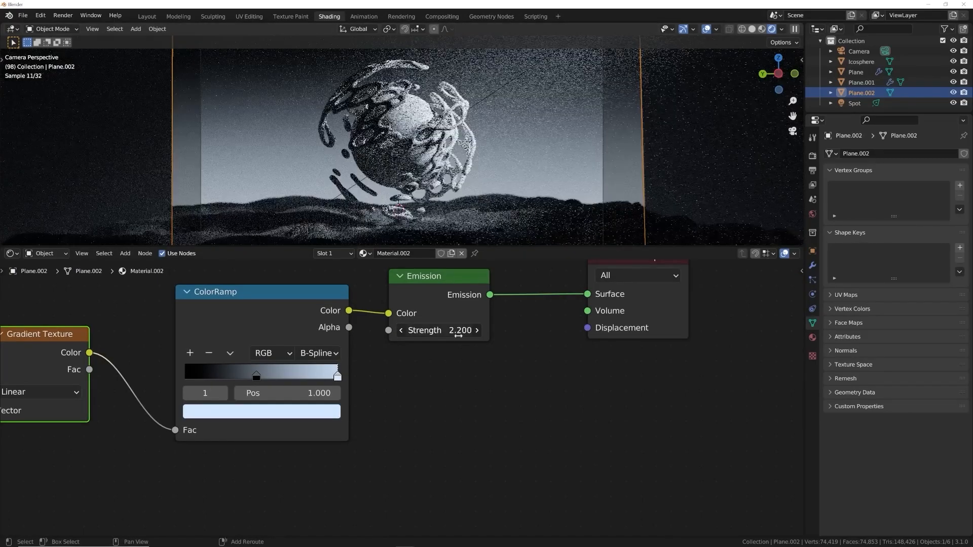
click(147, 17)
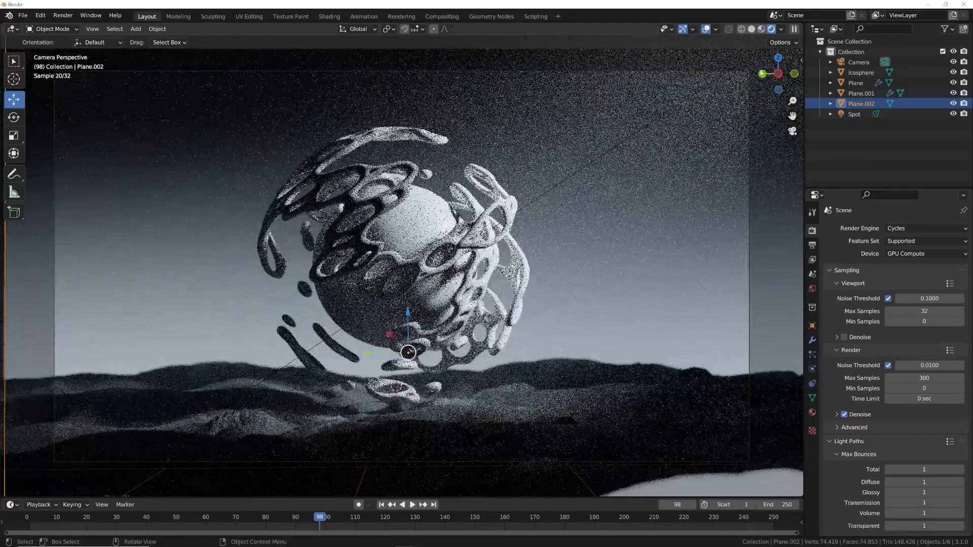
click(705, 29)
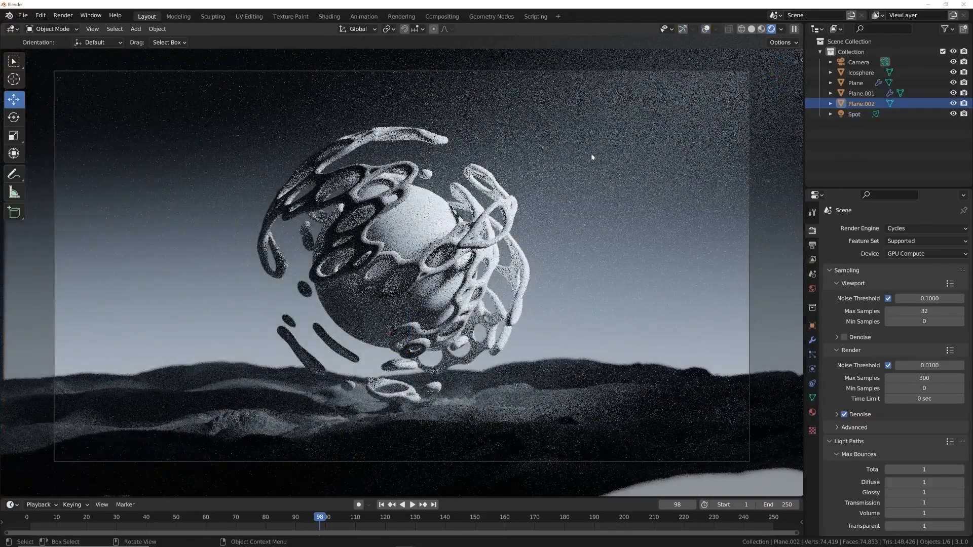
- Switch the viewport to Solid shading and play the shell animation in the camera view, stopping it at frame 183
click(752, 30)
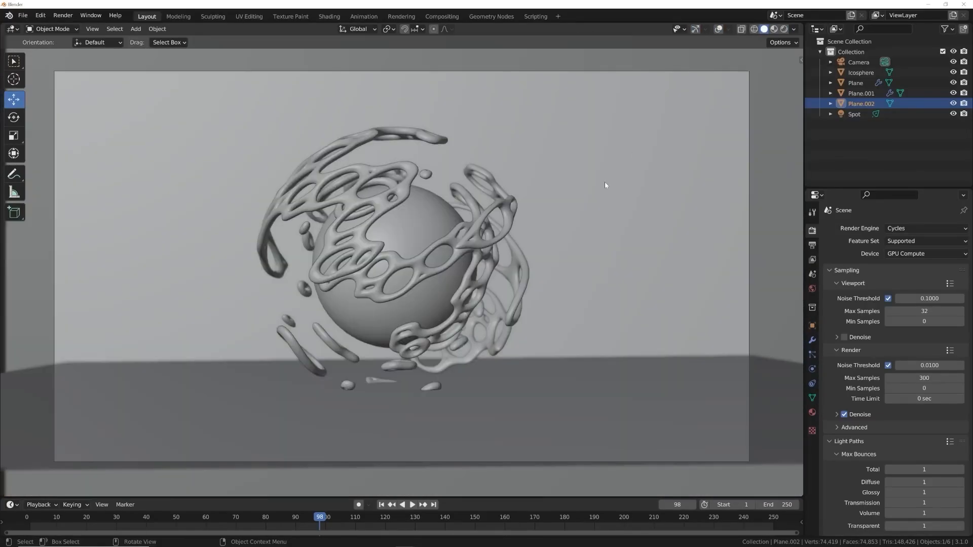
key(space)
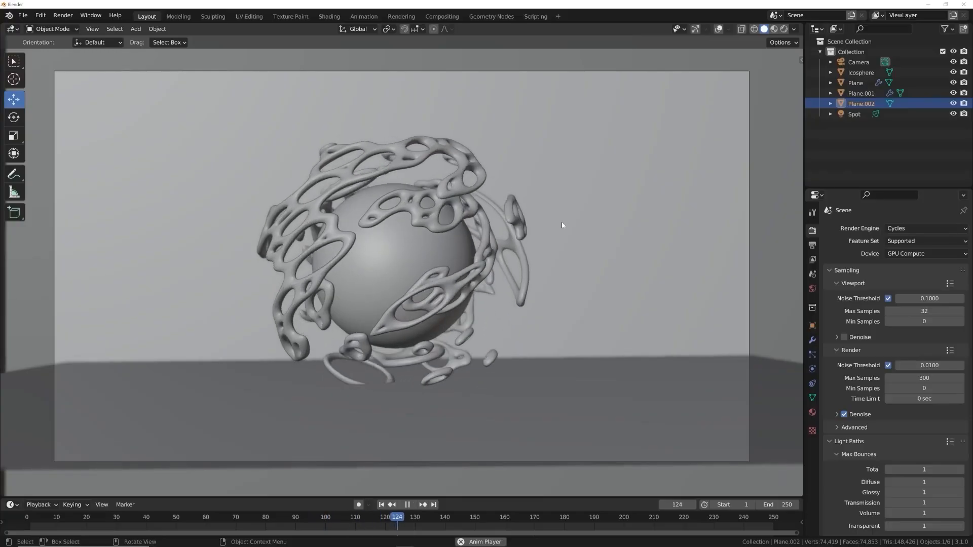
key(KP_0)
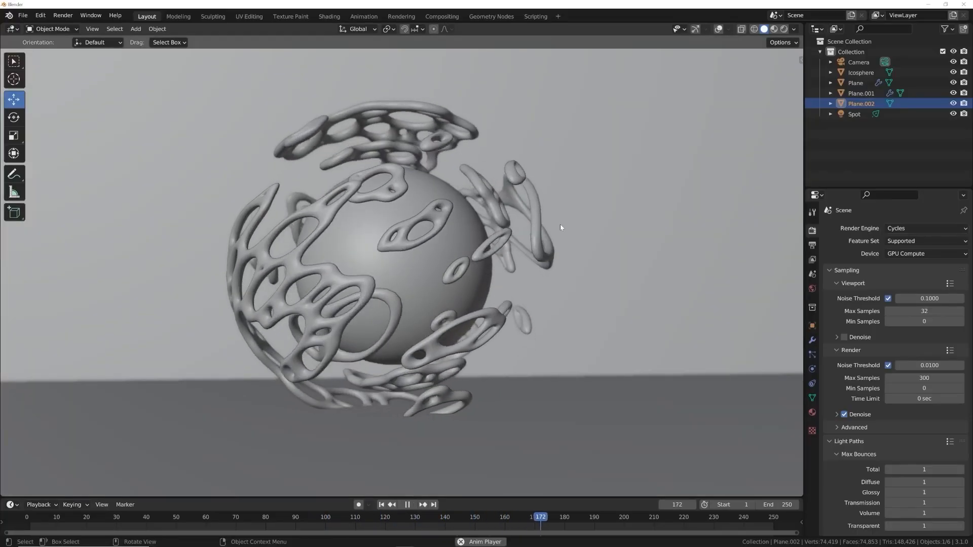
key(space)
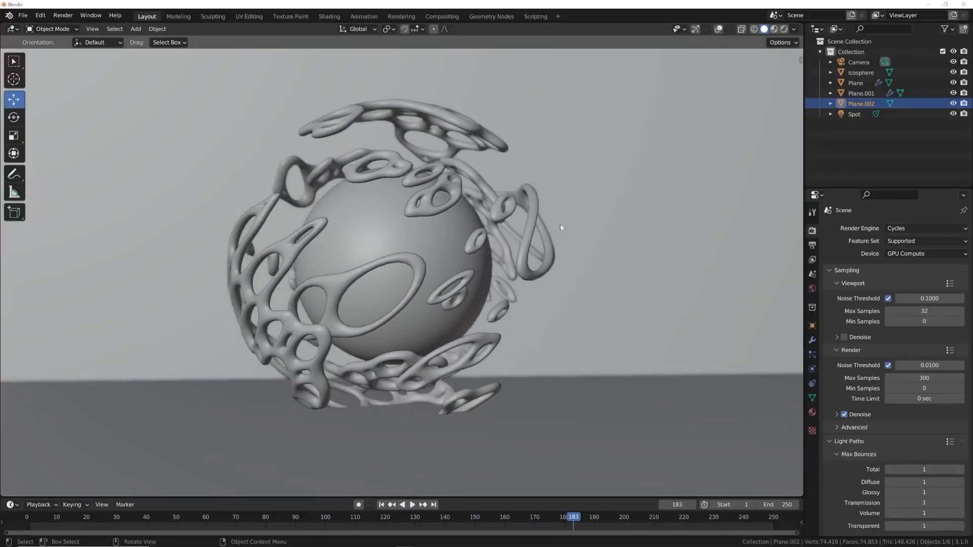
- Set the scene's output file format to FFmpeg Video
click(812, 247)
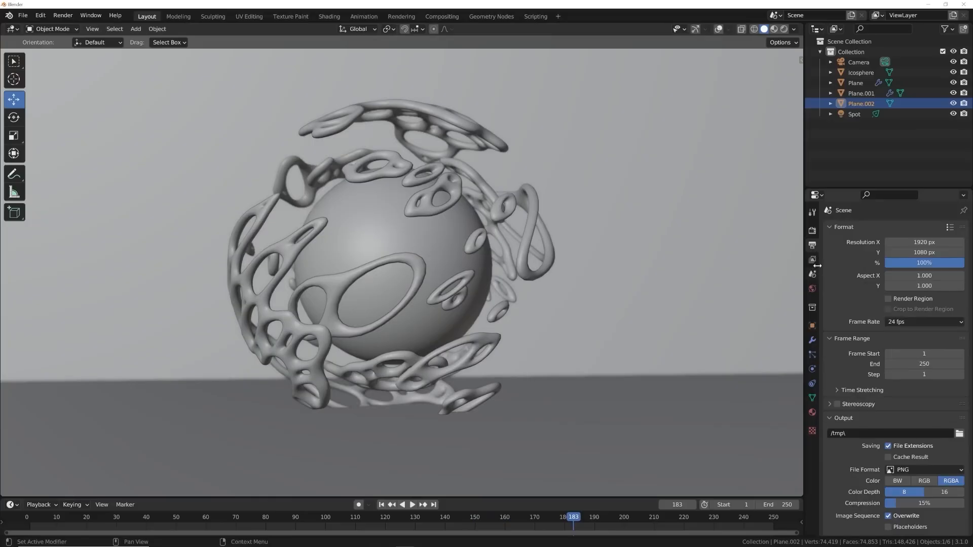
scroll(939, 402, down, 2)
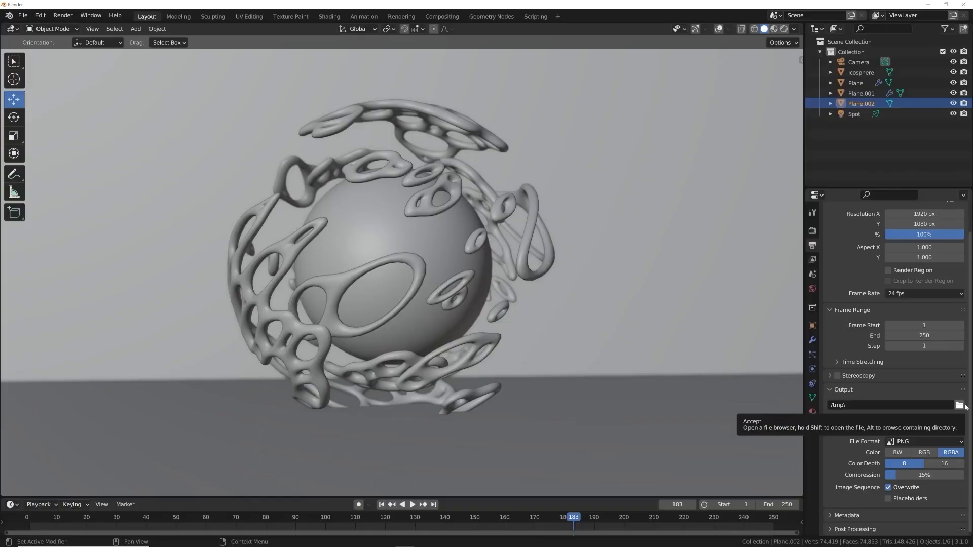
click(912, 442)
click(911, 441)
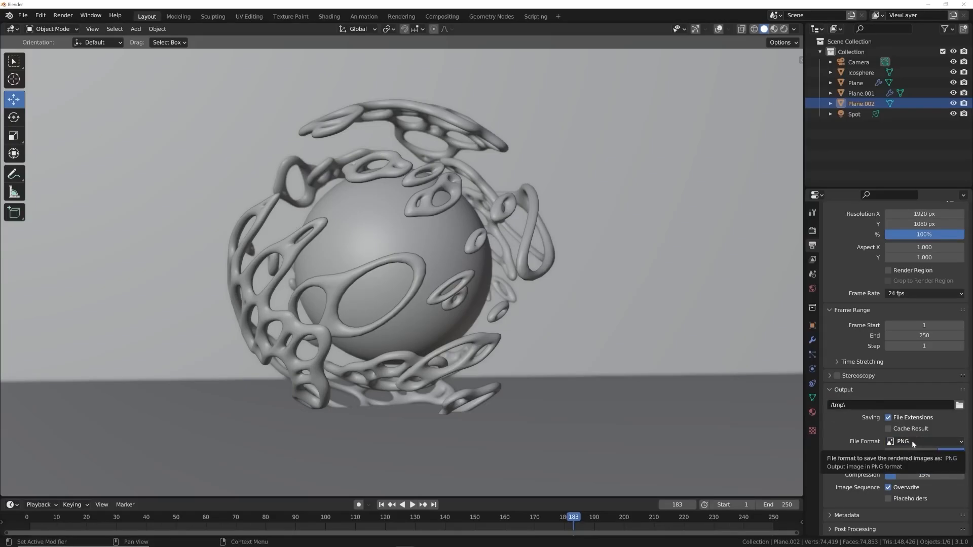
click(911, 439)
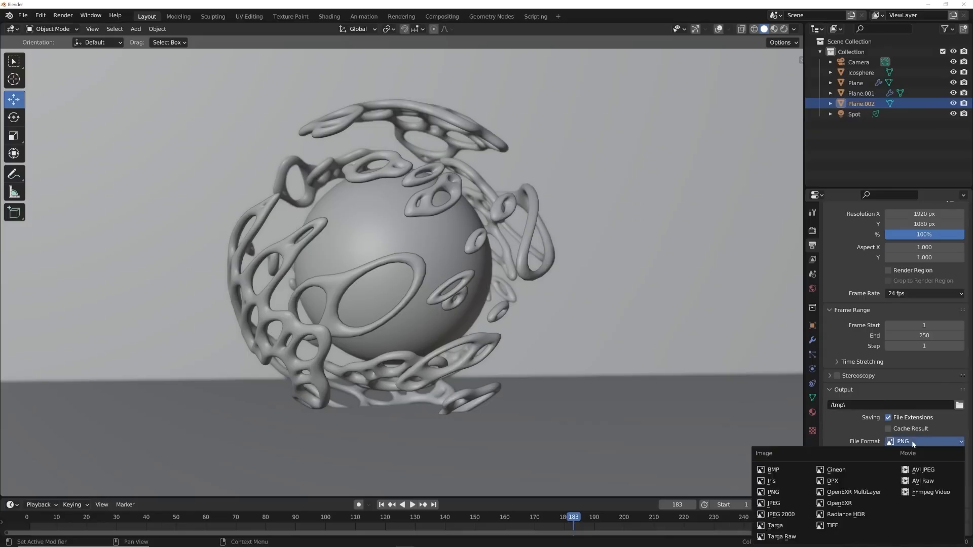
click(911, 489)
click(861, 495)
- Set the video encoding container to MPEG-4 and the output quality to Perceptually Lossless
scroll(876, 481, down, 3)
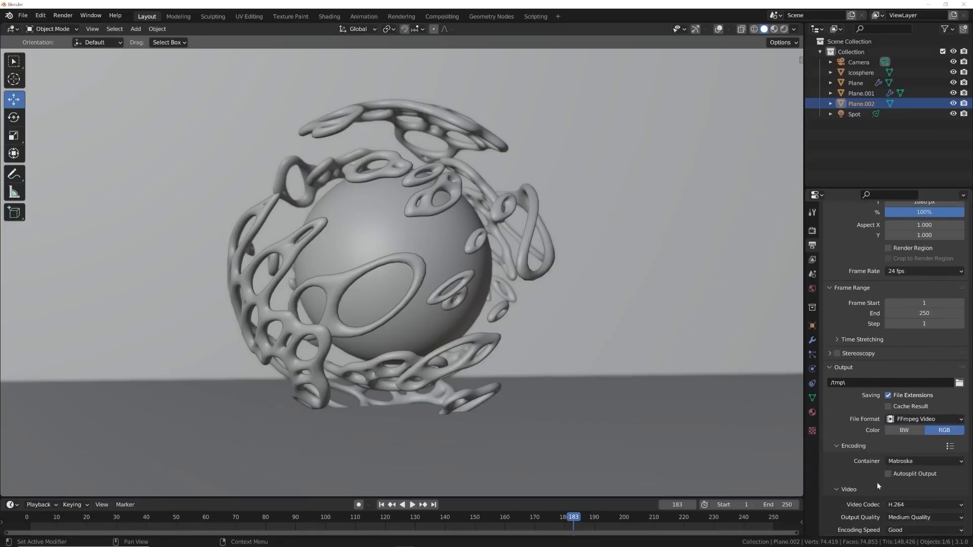
click(908, 453)
click(907, 416)
scroll(868, 478, down, 2)
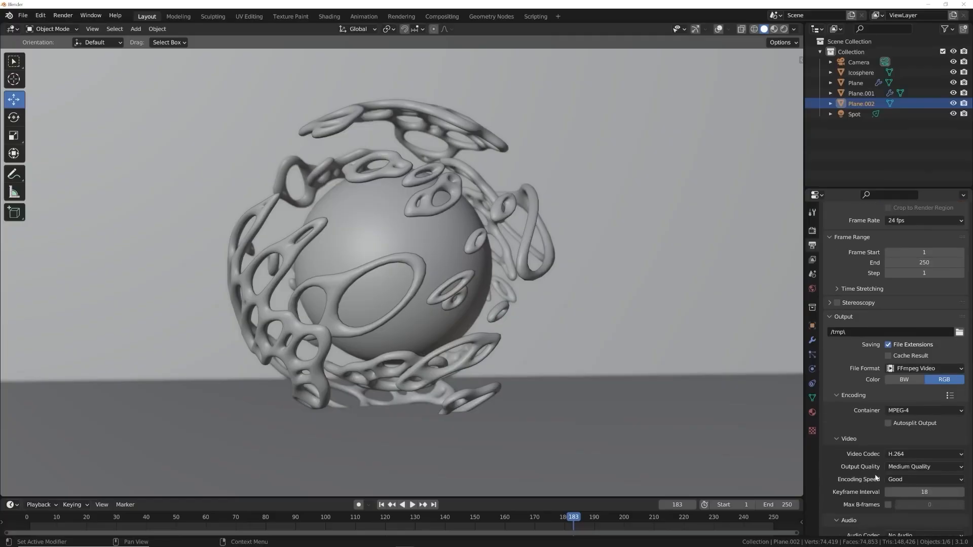
click(909, 467)
click(910, 432)
click(64, 16)
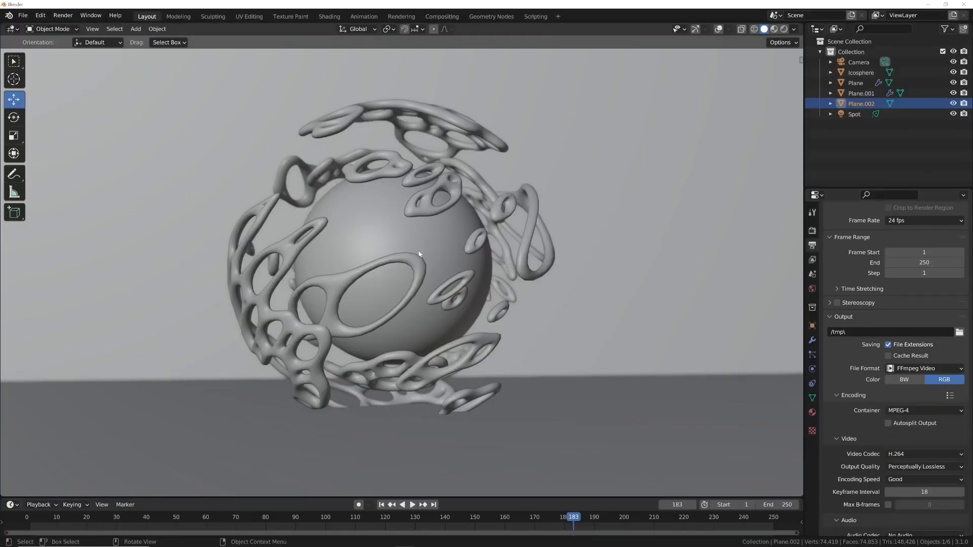